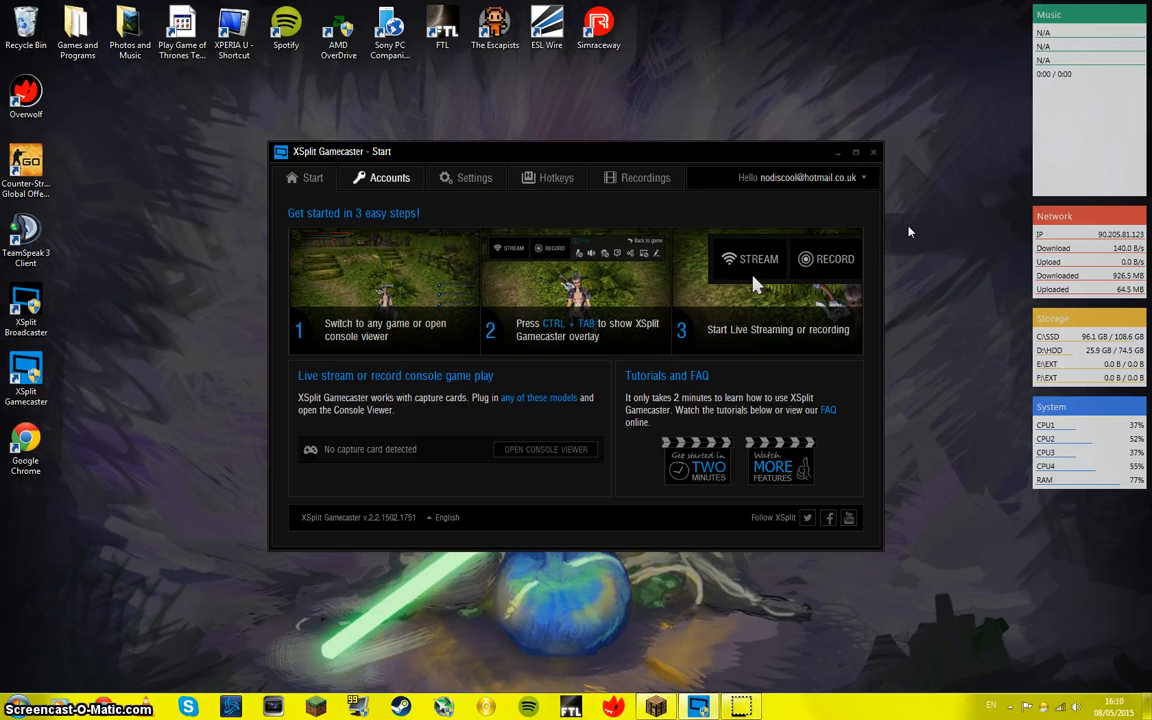
Step: Examine the account authorizations and the services offered for live streaming and video sharing
left_click(382, 178)
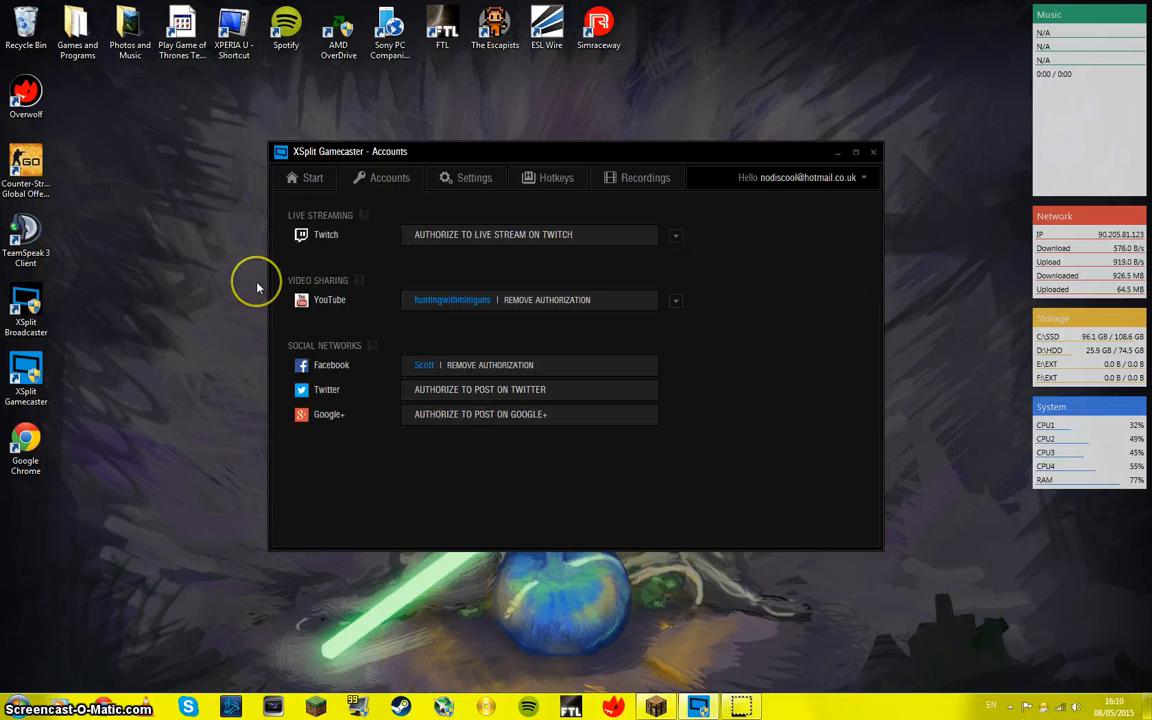
left_click(676, 236)
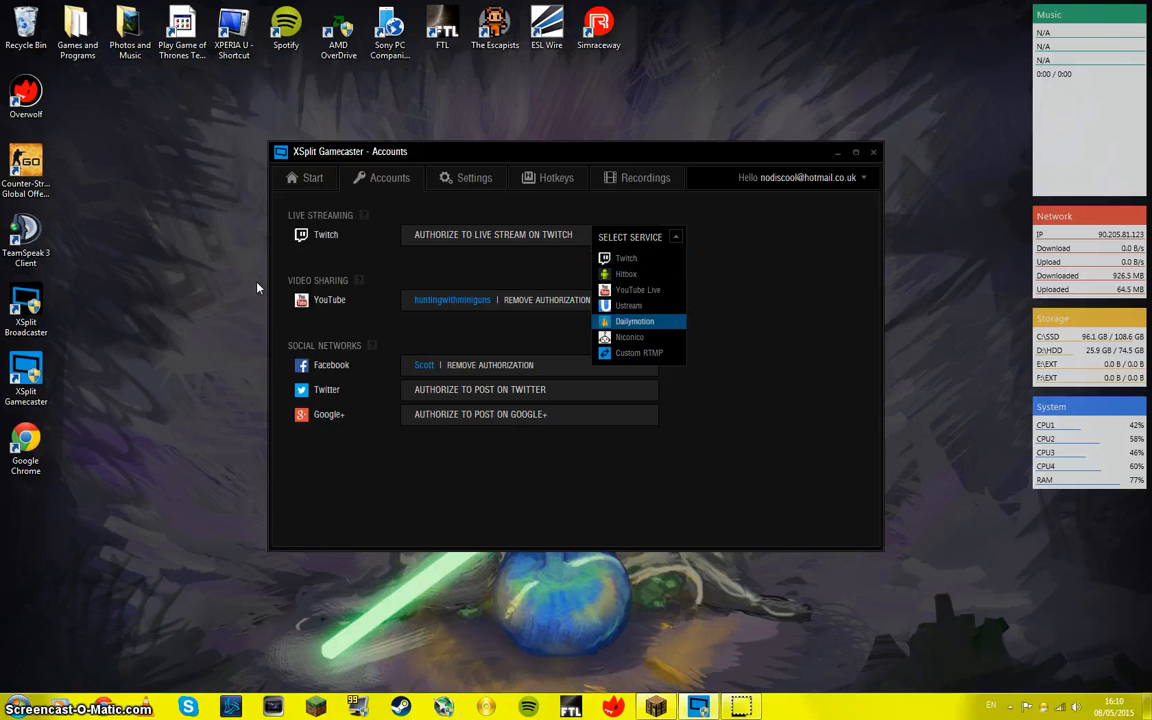
left_click(728, 307)
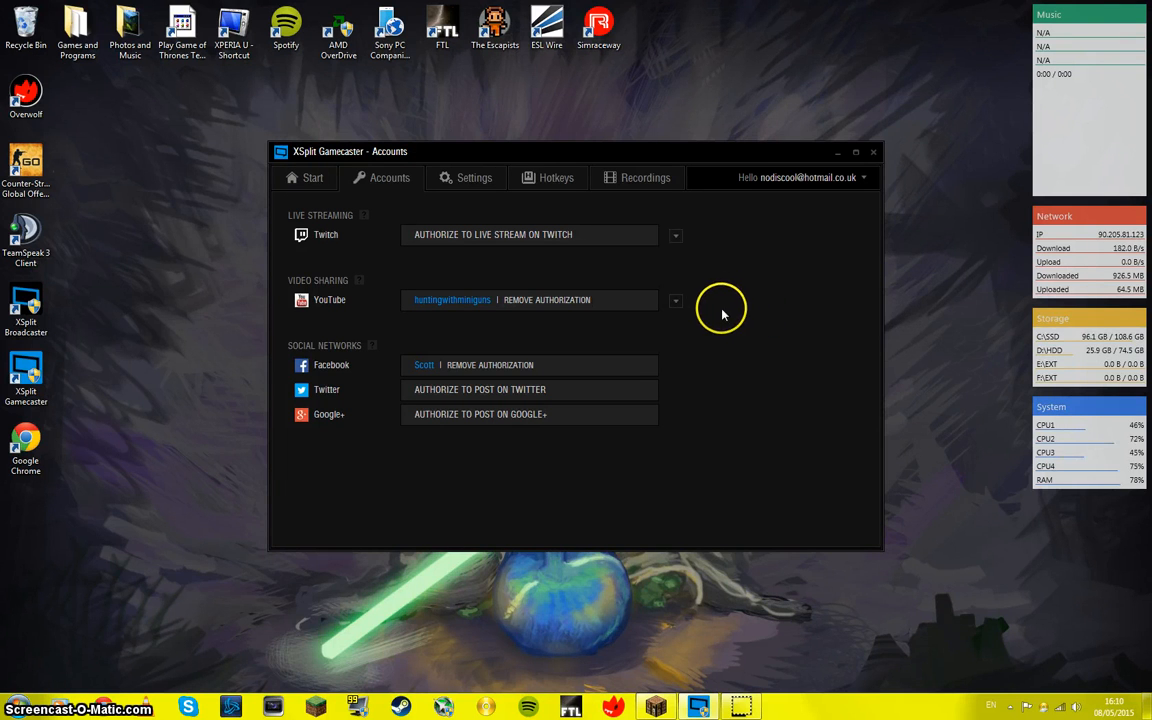
left_click(676, 301)
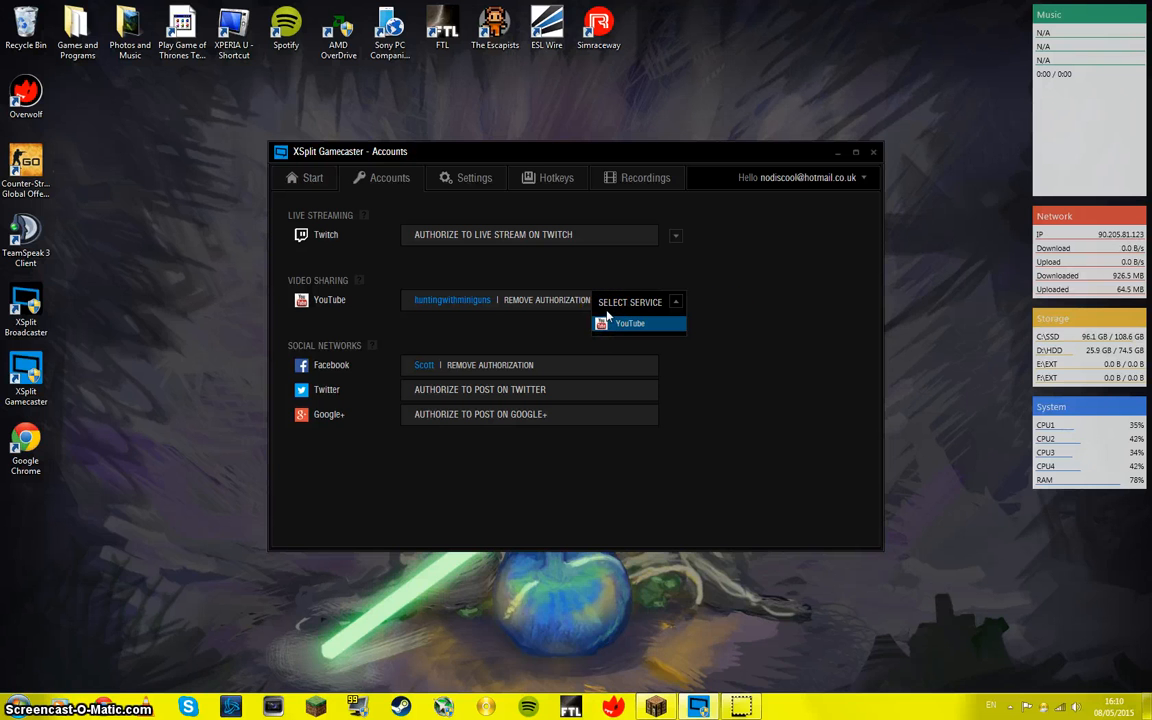
left_click(704, 391)
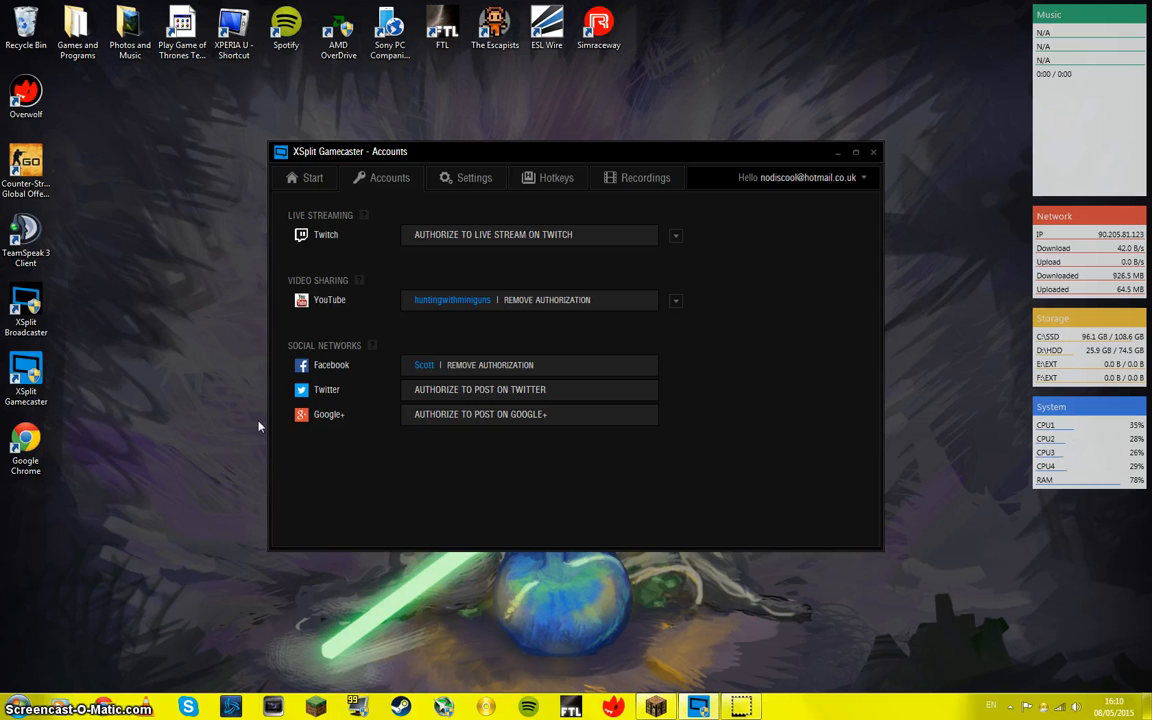
left_click(803, 418)
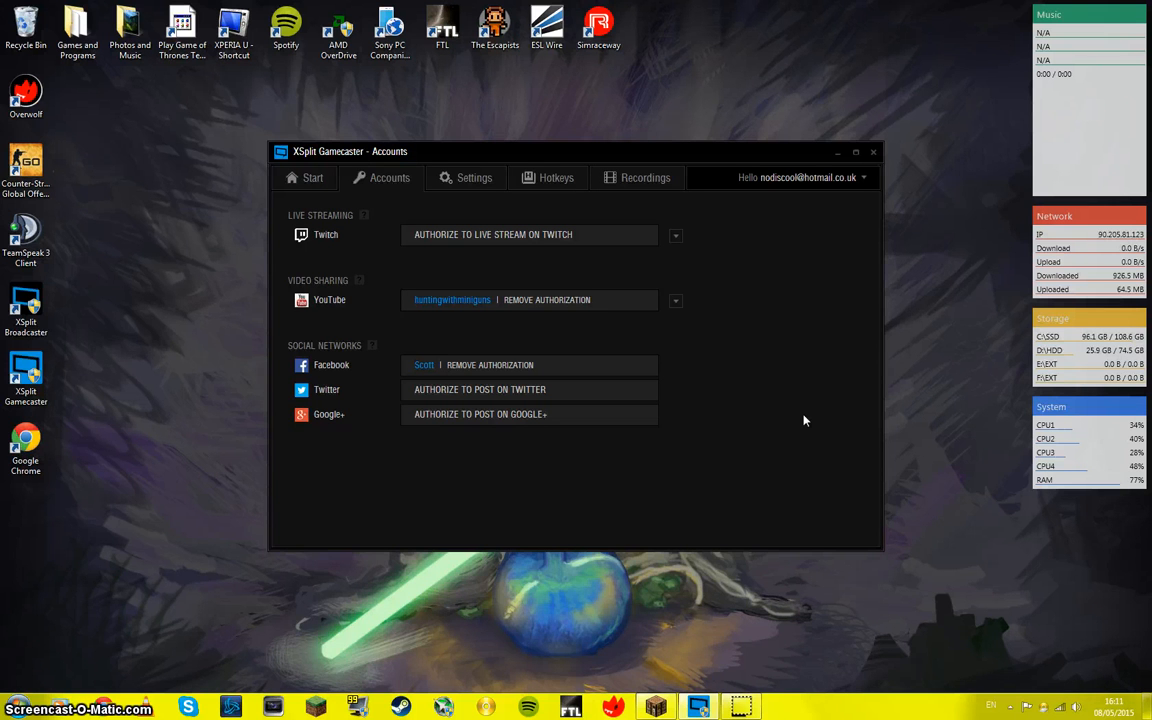
Step: Examine the resolution presets available for stream and record settings
left_click(445, 180)
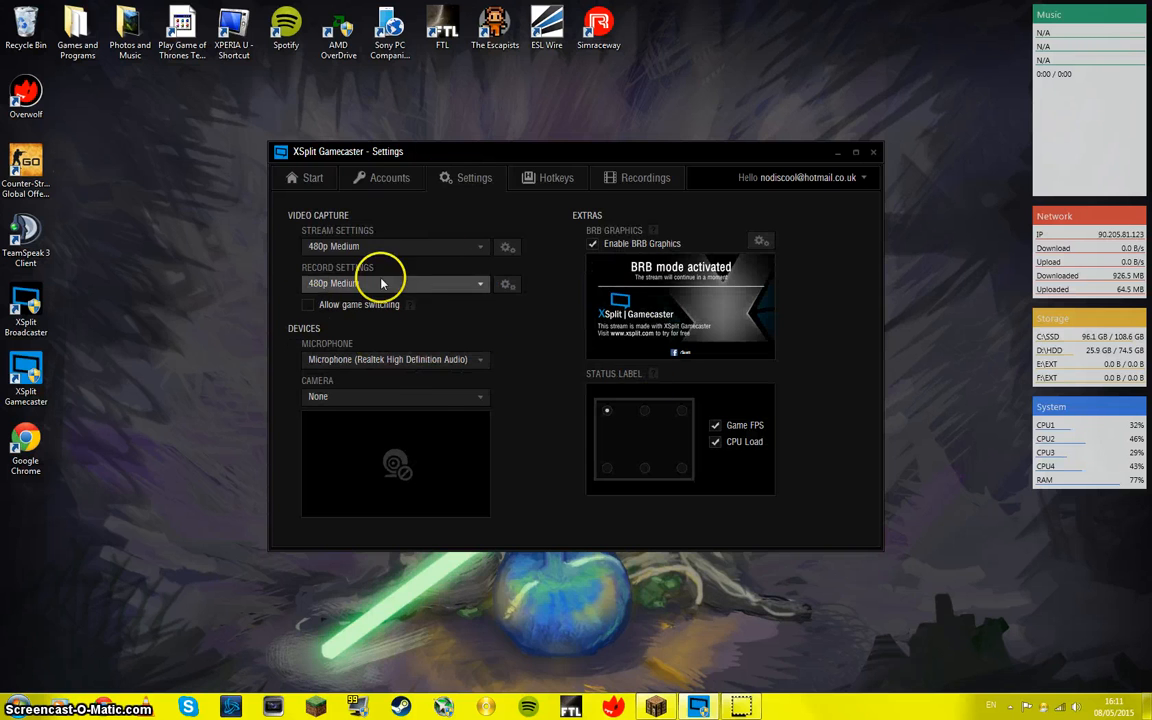
left_click(423, 249)
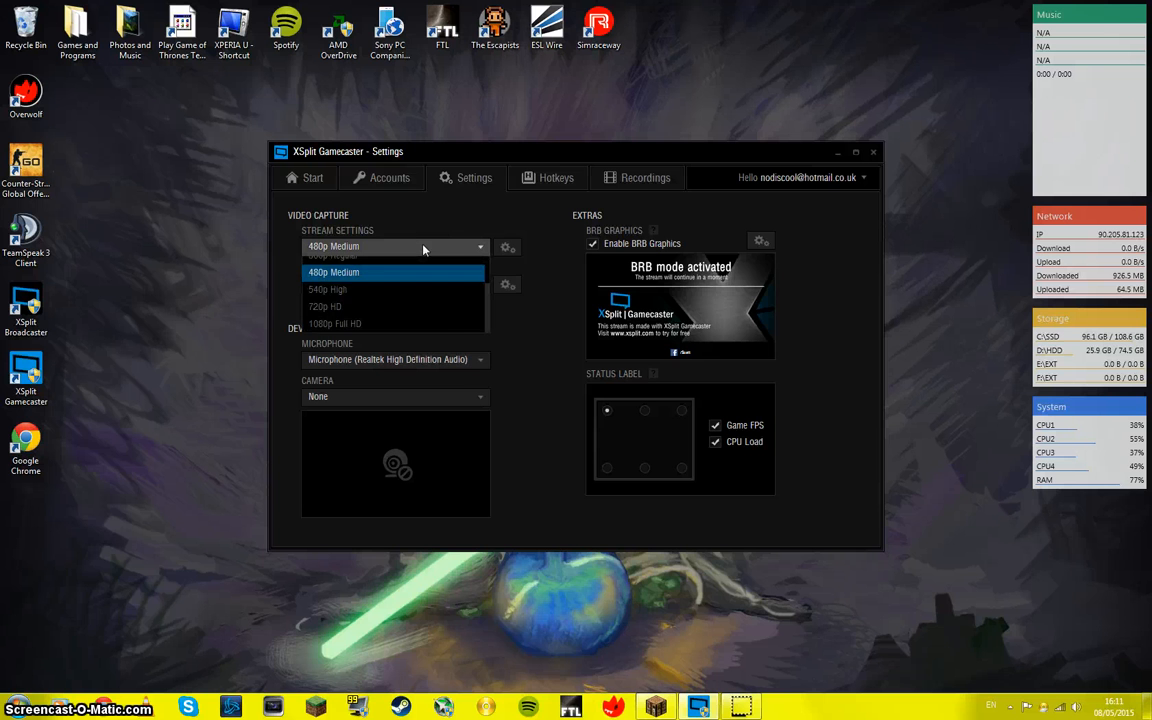
left_click_drag(430, 318, 484, 319)
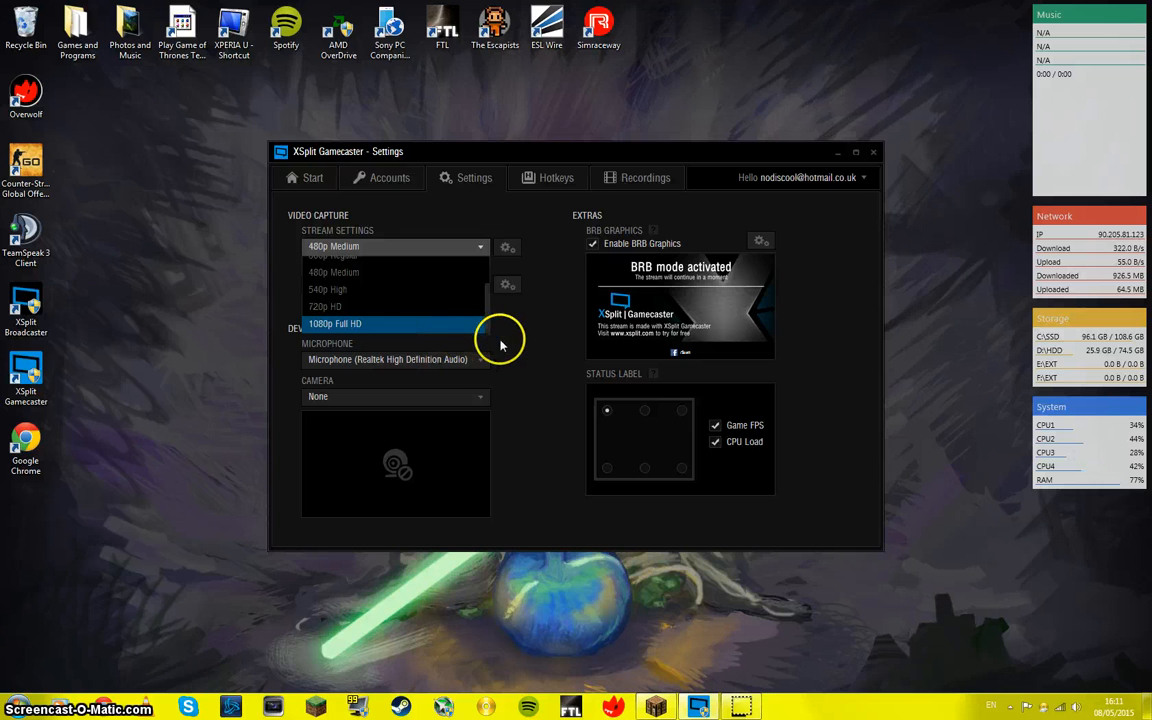
left_click(504, 346)
left_click(460, 288)
scroll(458, 316, "down", 3)
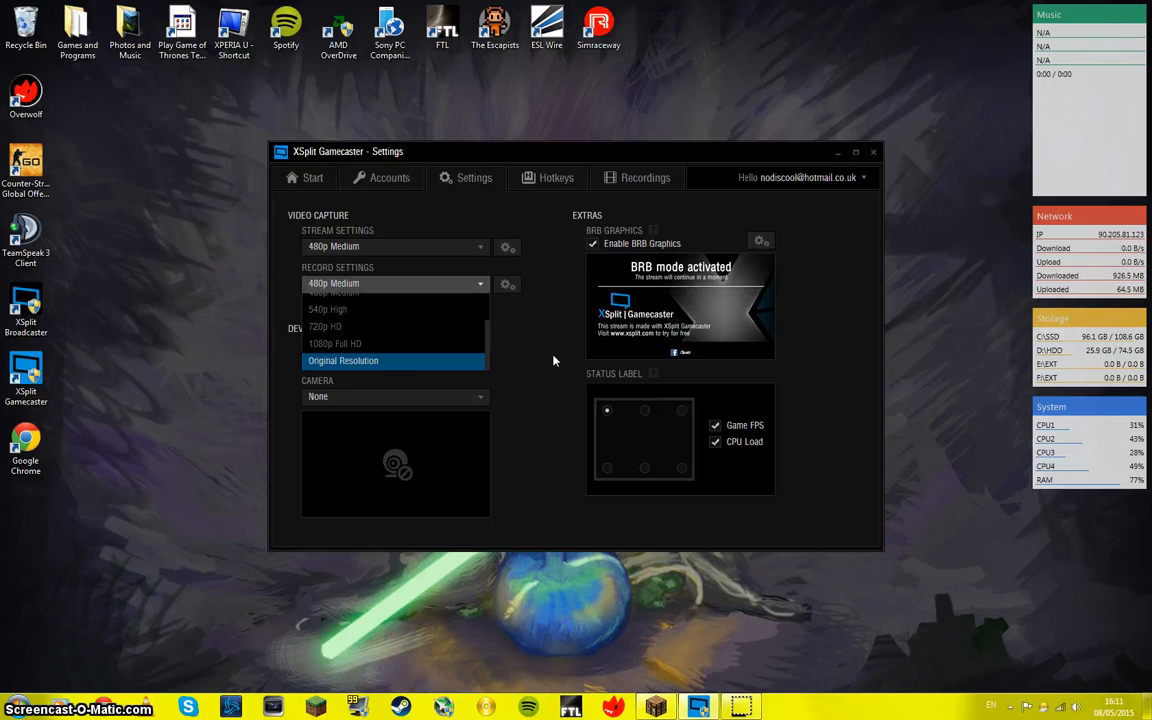
scroll(380, 347, "up", 3)
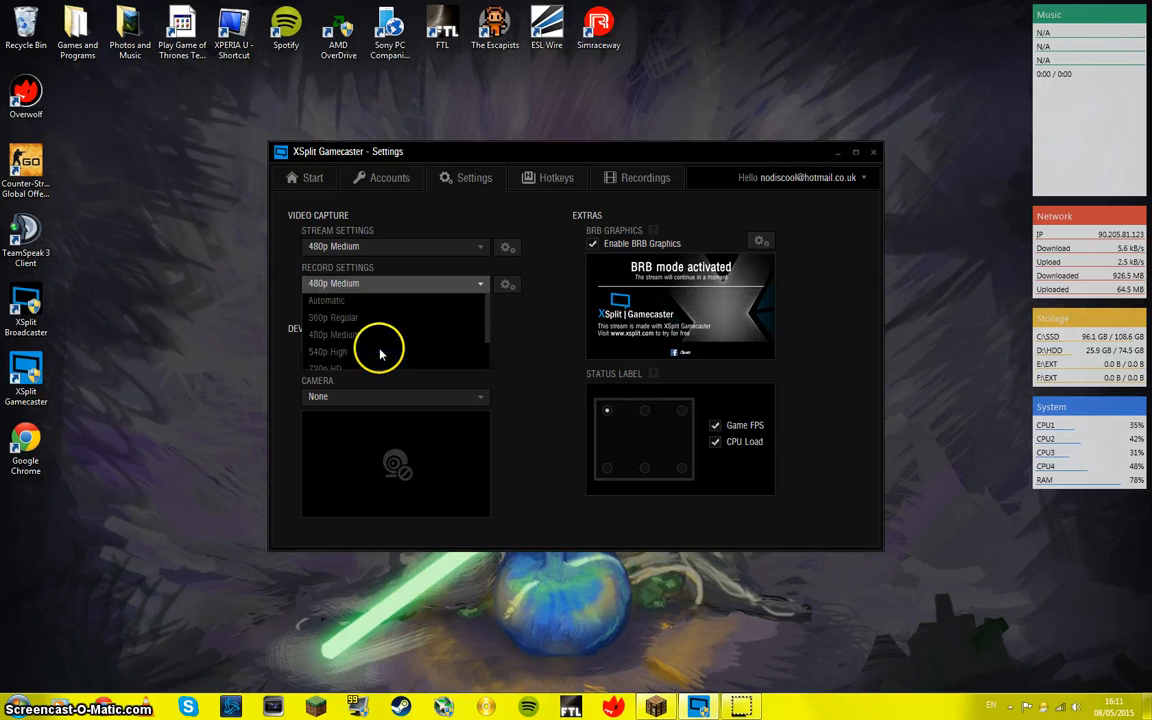
scroll(380, 350, "down", 3)
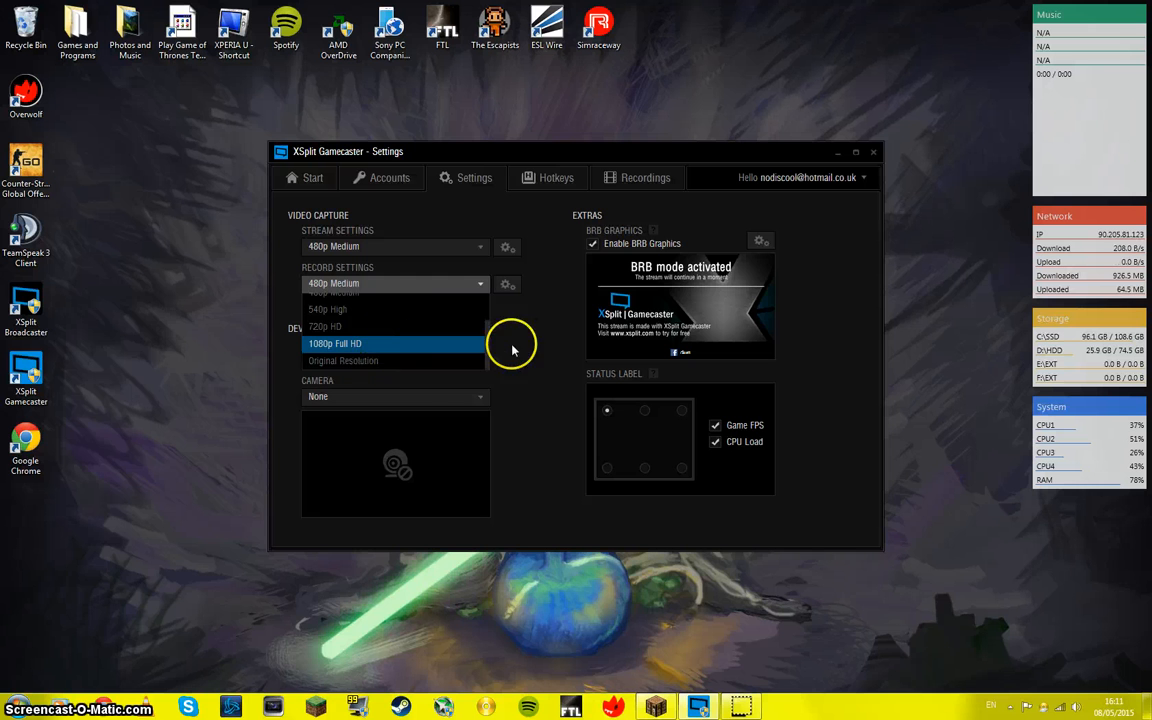
left_click(545, 354)
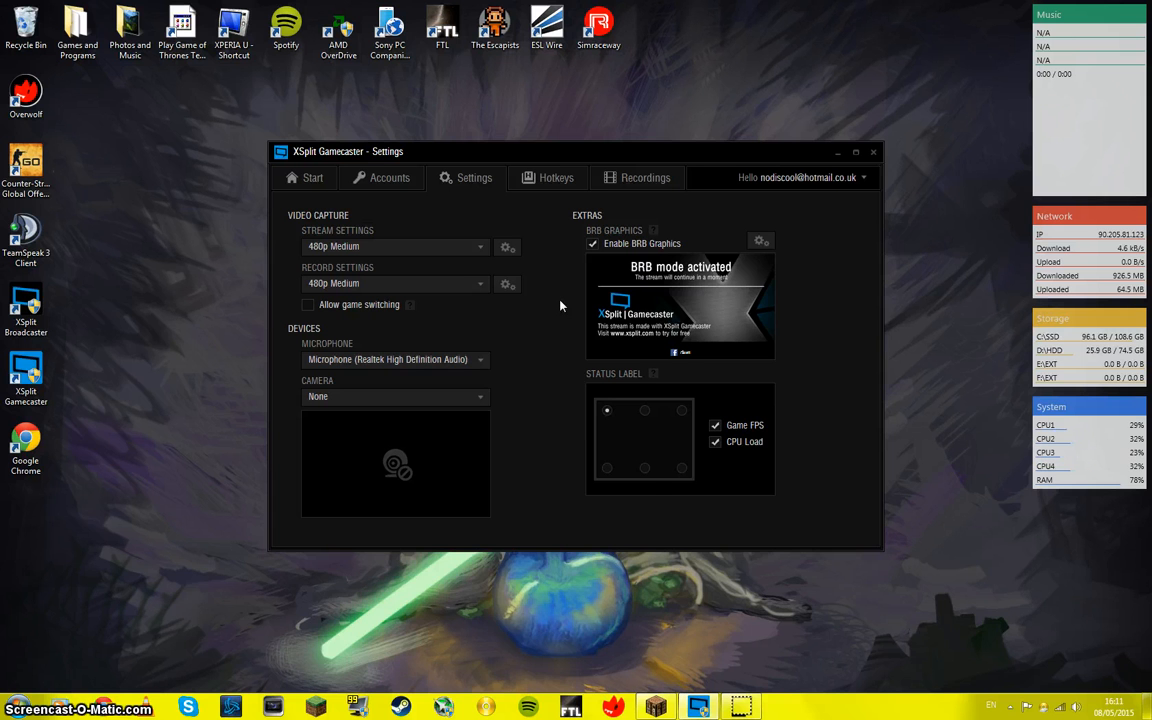
Step: Bring up the Minecraft 1.8 window and minimise it again
left_click(656, 707)
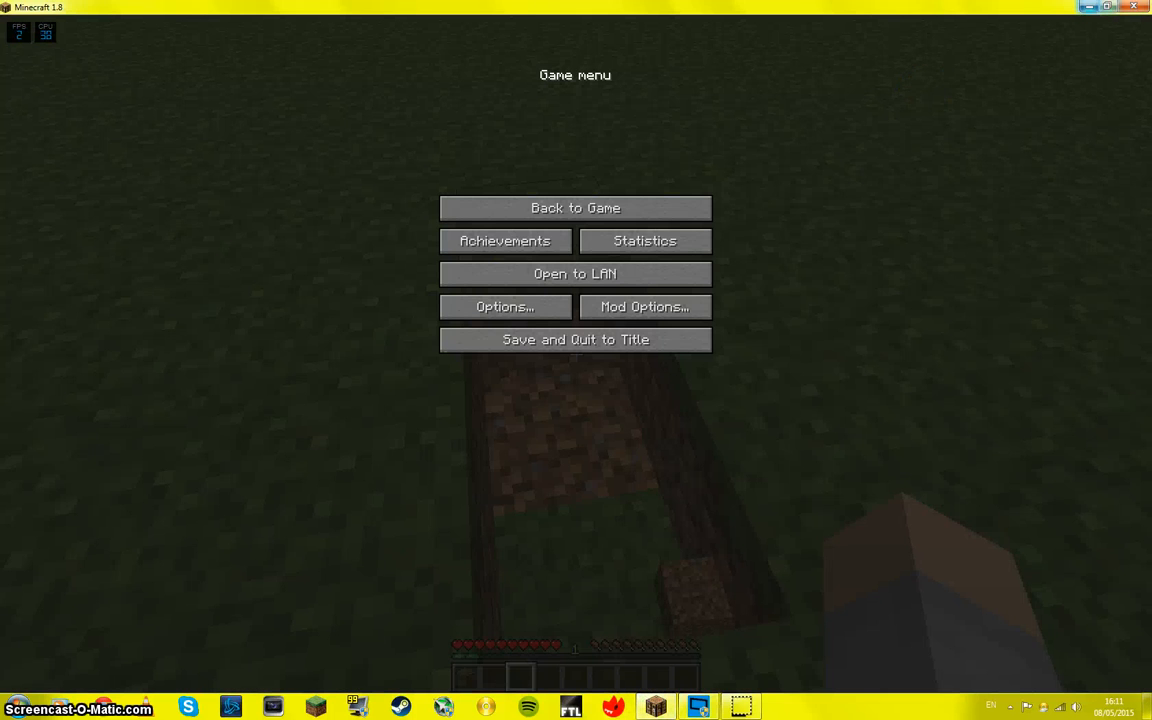
left_click(1089, 7)
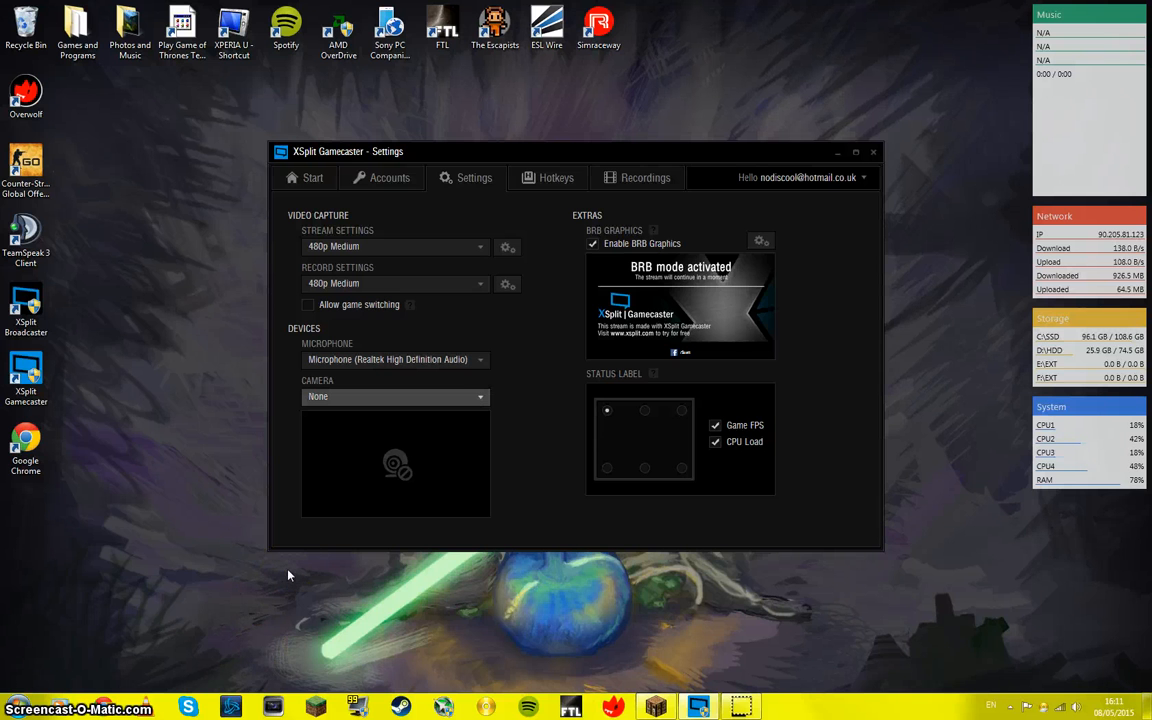
Step: Examine which camera and microphone devices can be chosen in the settings
left_click(396, 397)
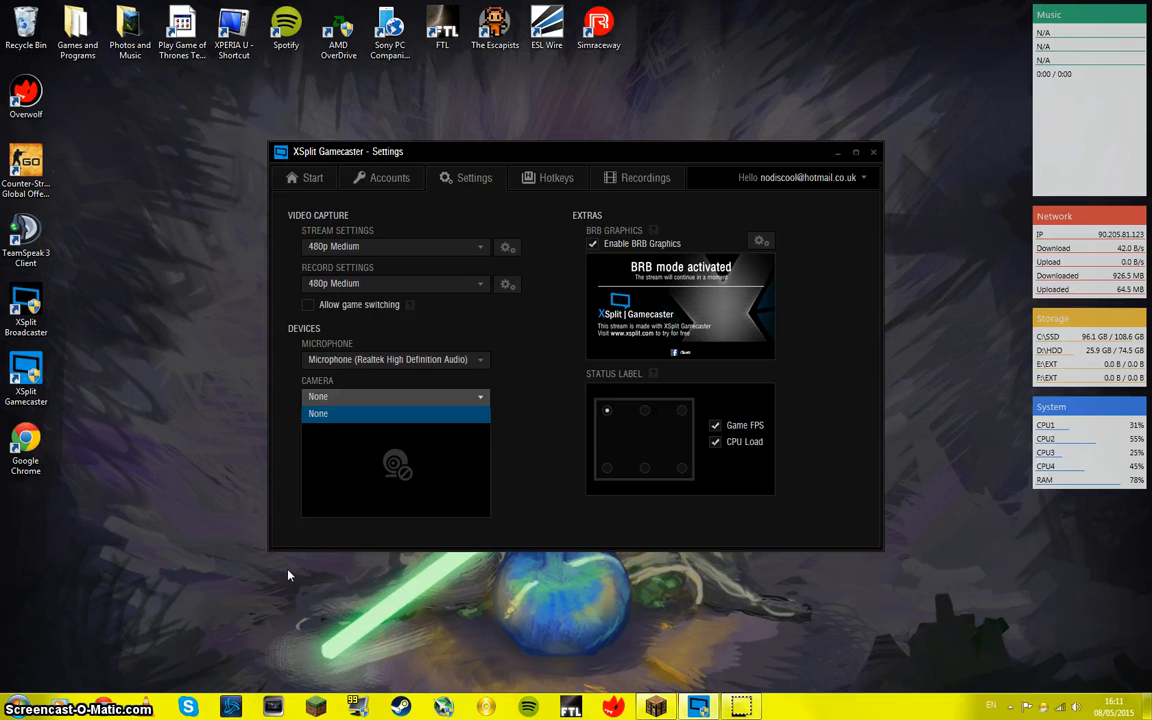
left_click(470, 360)
left_click(474, 360)
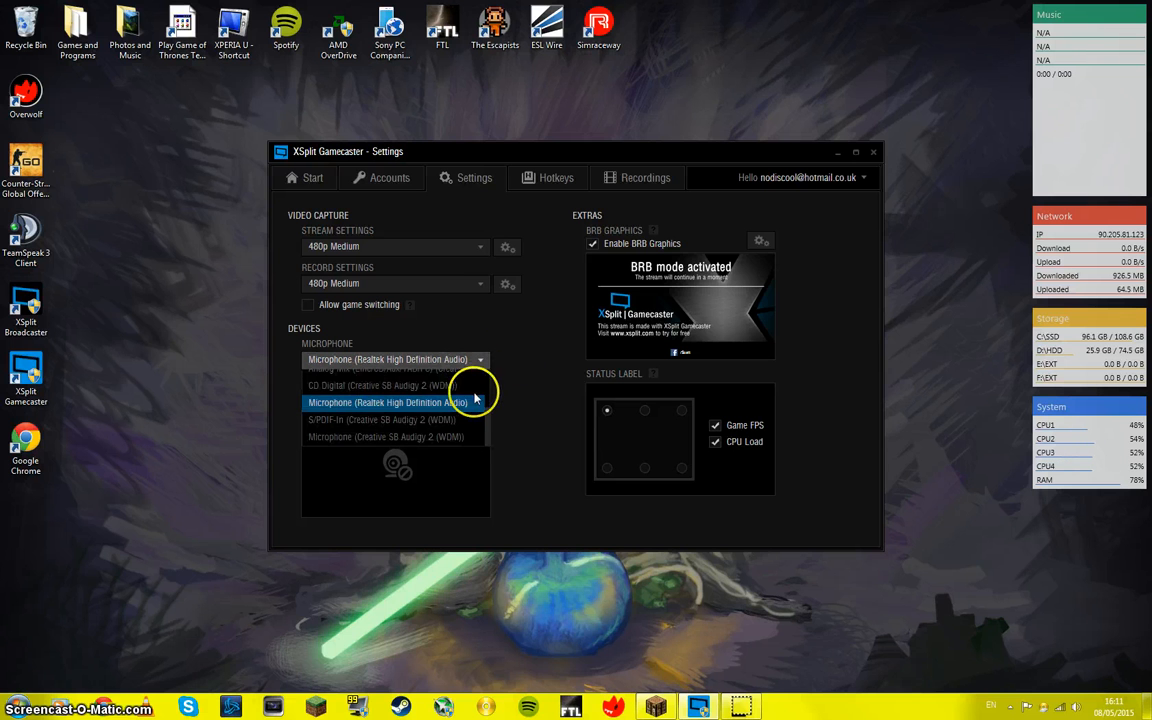
scroll(450, 410, "down", 3)
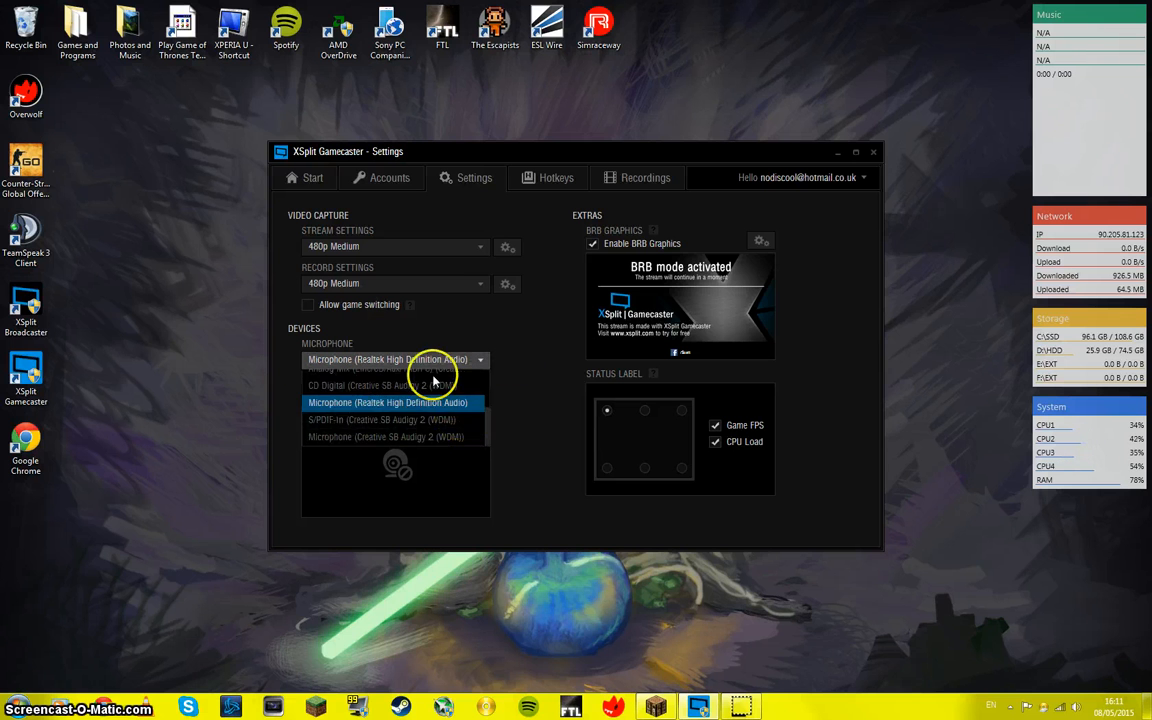
scroll(358, 400, "up", 3)
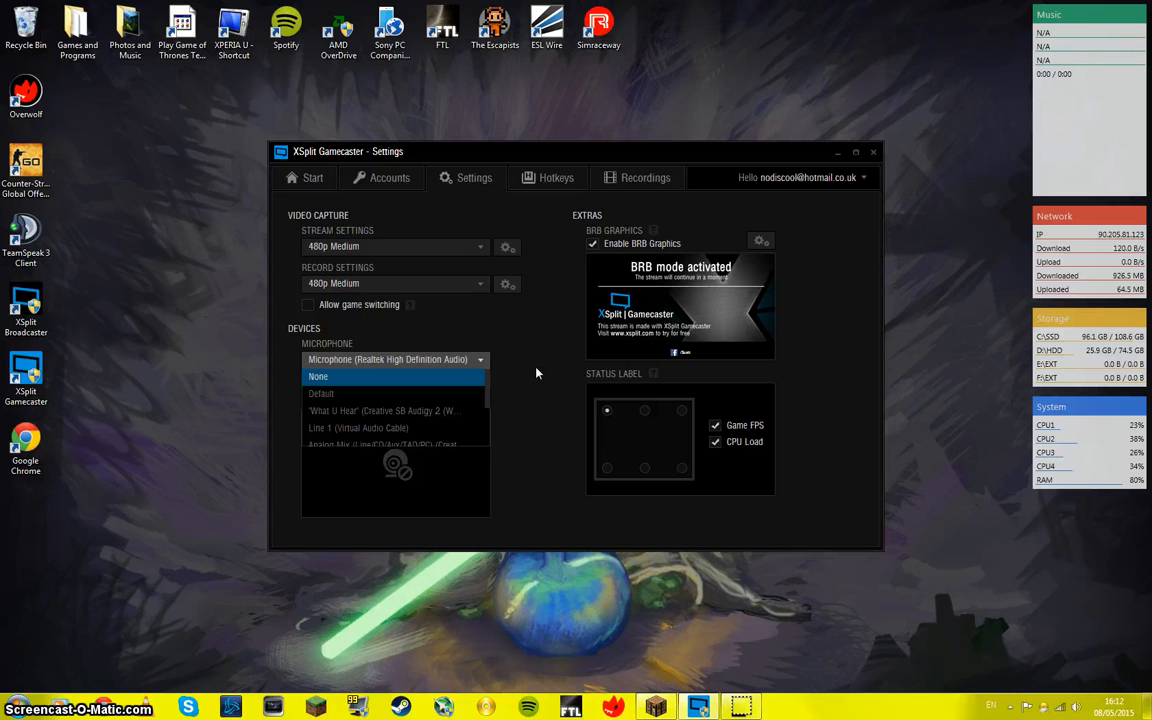
Step: Examine the hotkey settings for the overlay, streaming, recording and the other assignable actions
left_click(550, 182)
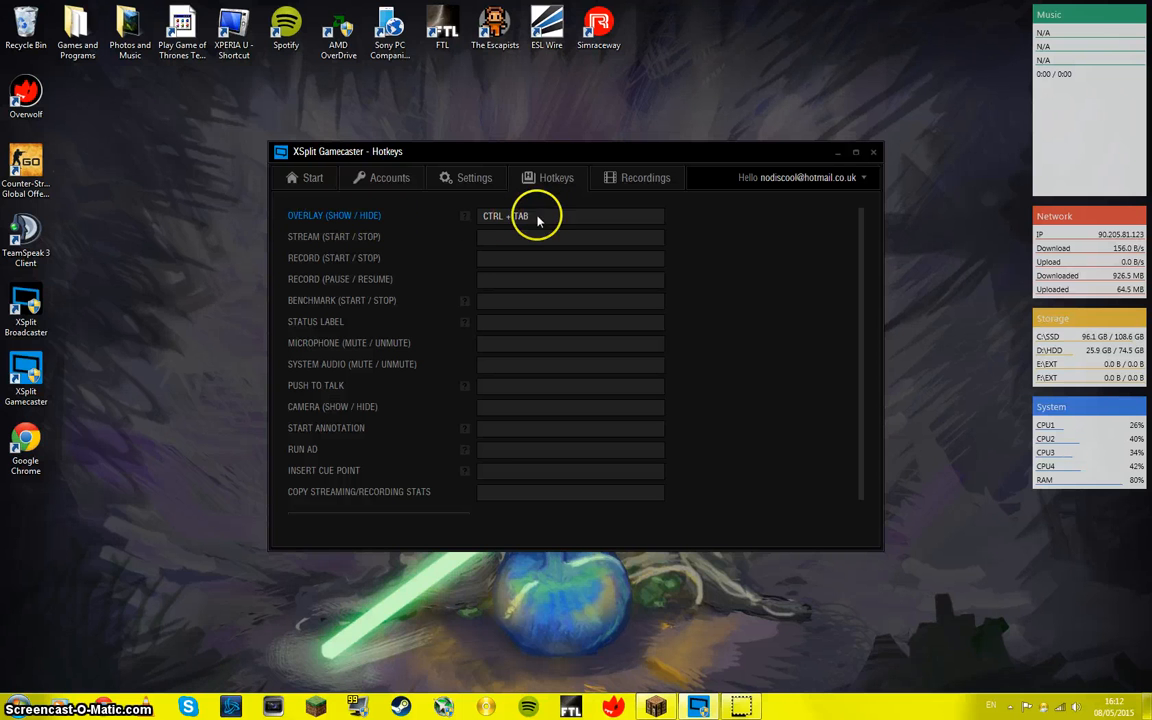
left_click_drag(532, 217, 514, 217)
left_click(739, 226)
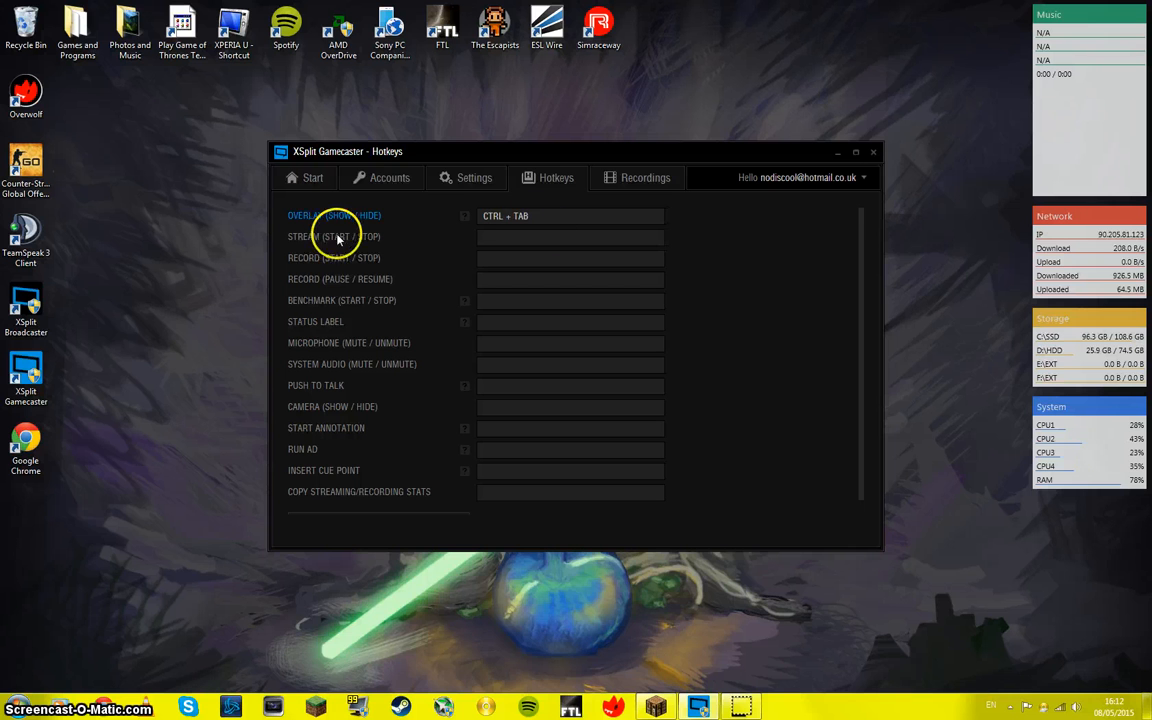
scroll(530, 255, "down", 2)
scroll(524, 330, "up", 2)
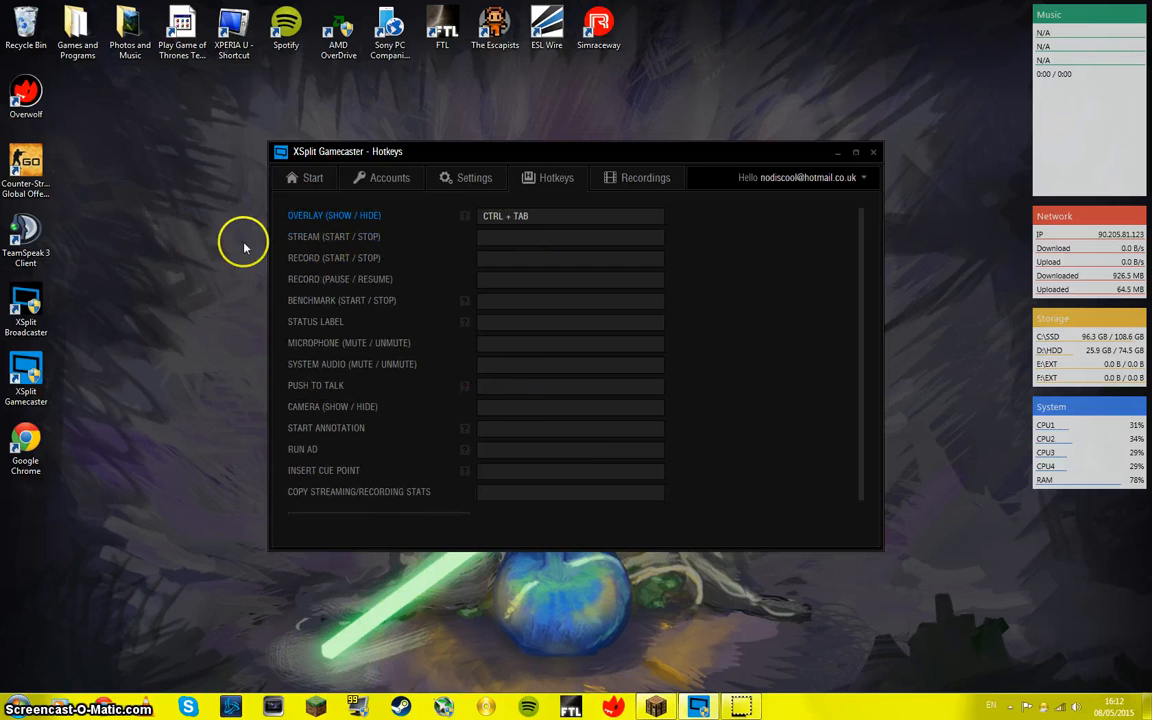
Step: Try P as the stream start/stop hotkey and clear it again
key("Tab")
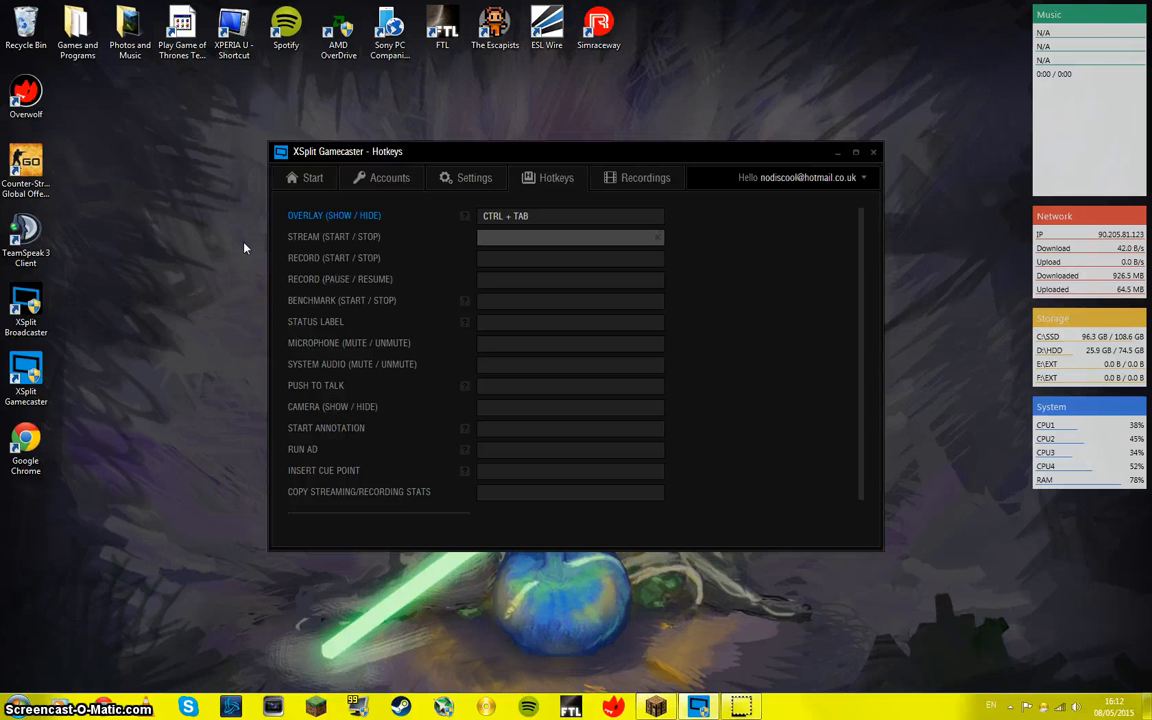
key("p")
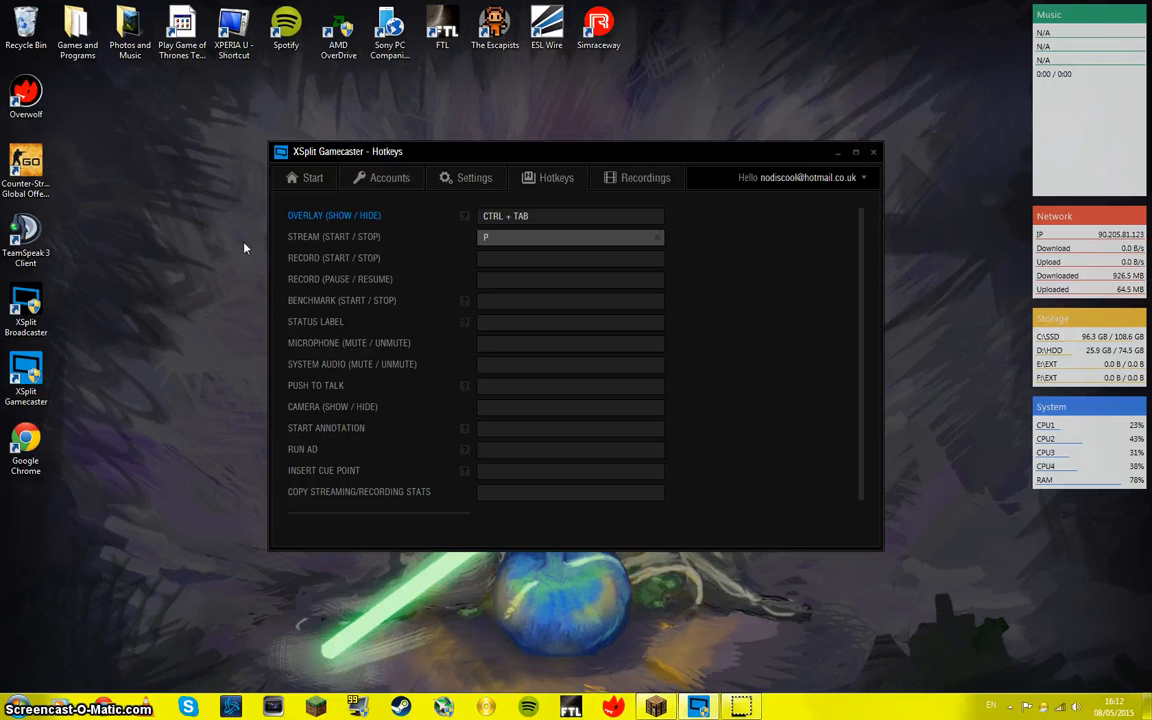
left_click(244, 248)
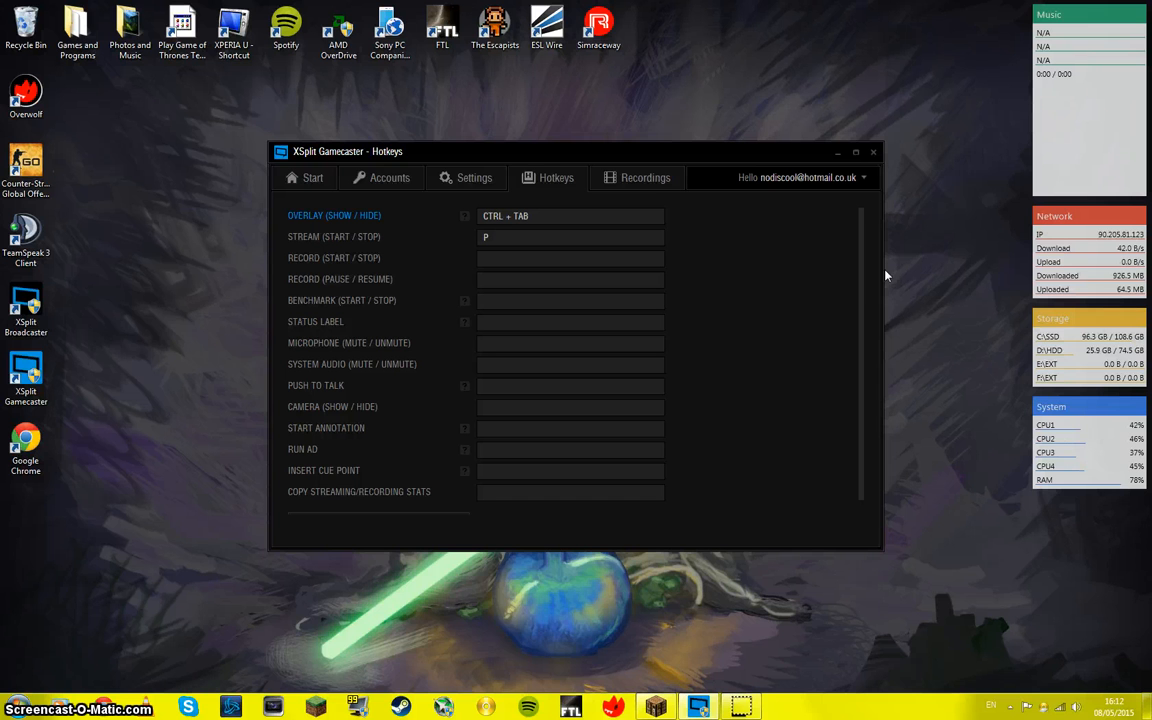
left_click(655, 237)
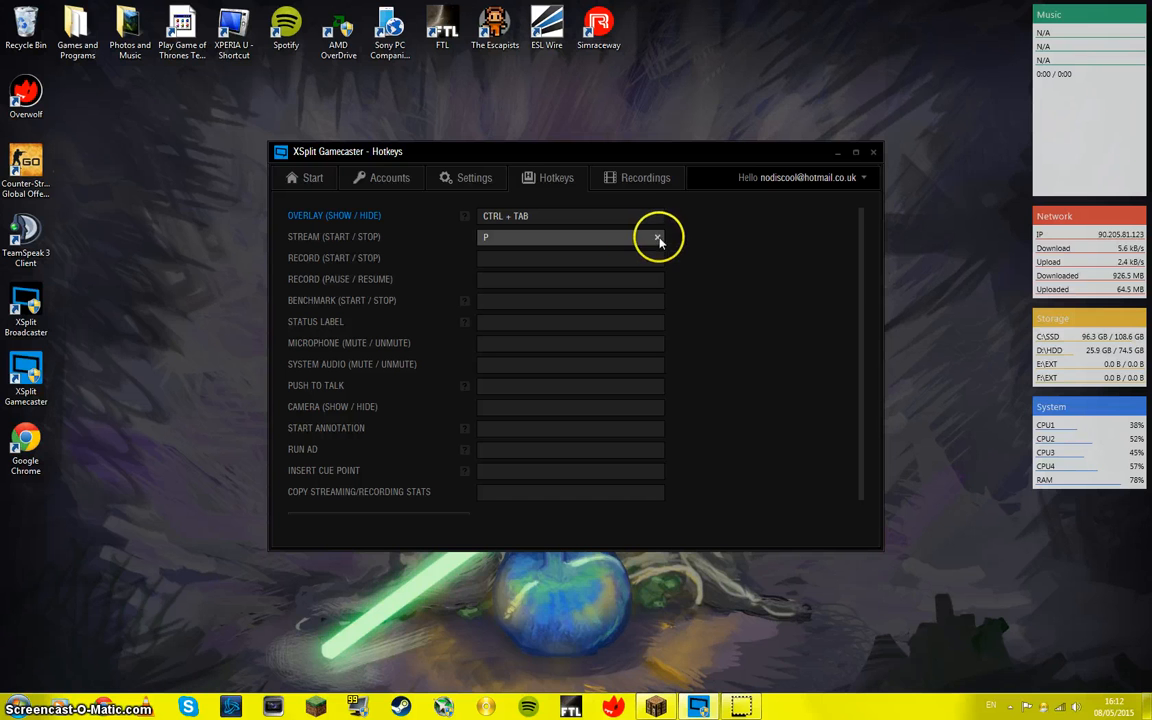
Step: From the saved recordings, open their storage folder, look through the Videos library and close the file window
left_click(643, 178)
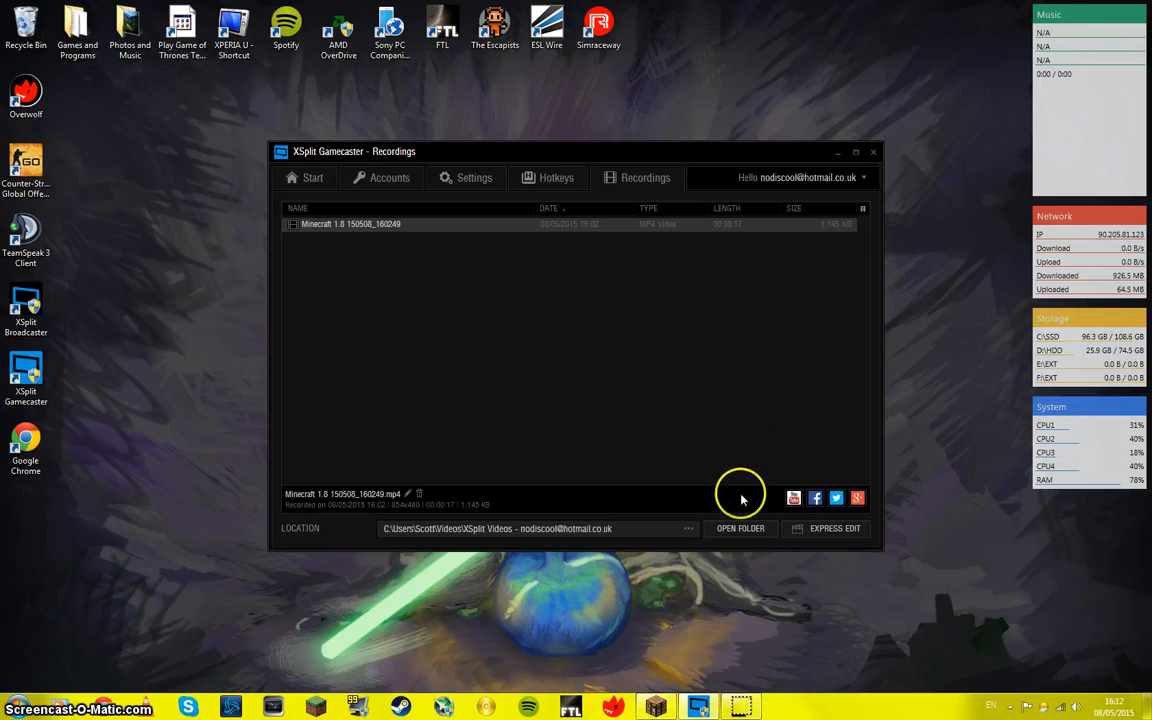
left_click(740, 528)
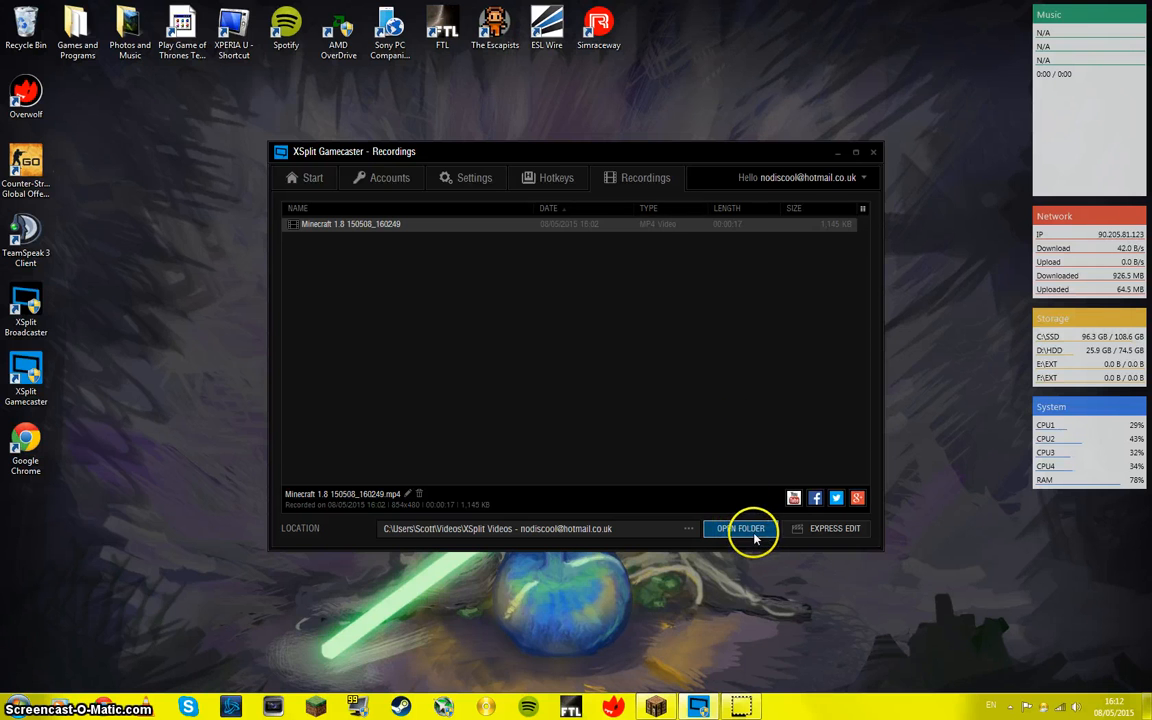
left_click_drag(576, 399, 244, 69)
left_click(485, 328)
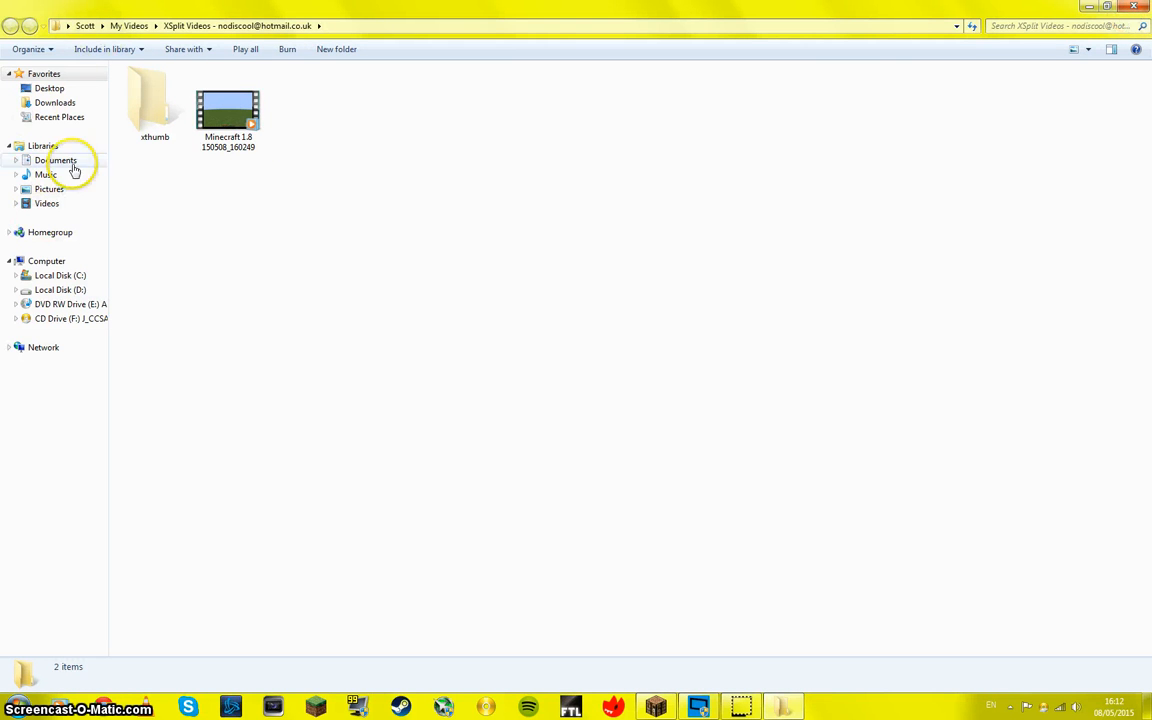
left_click(58, 203)
left_click_drag(550, 249, 353, 136)
left_click(576, 341)
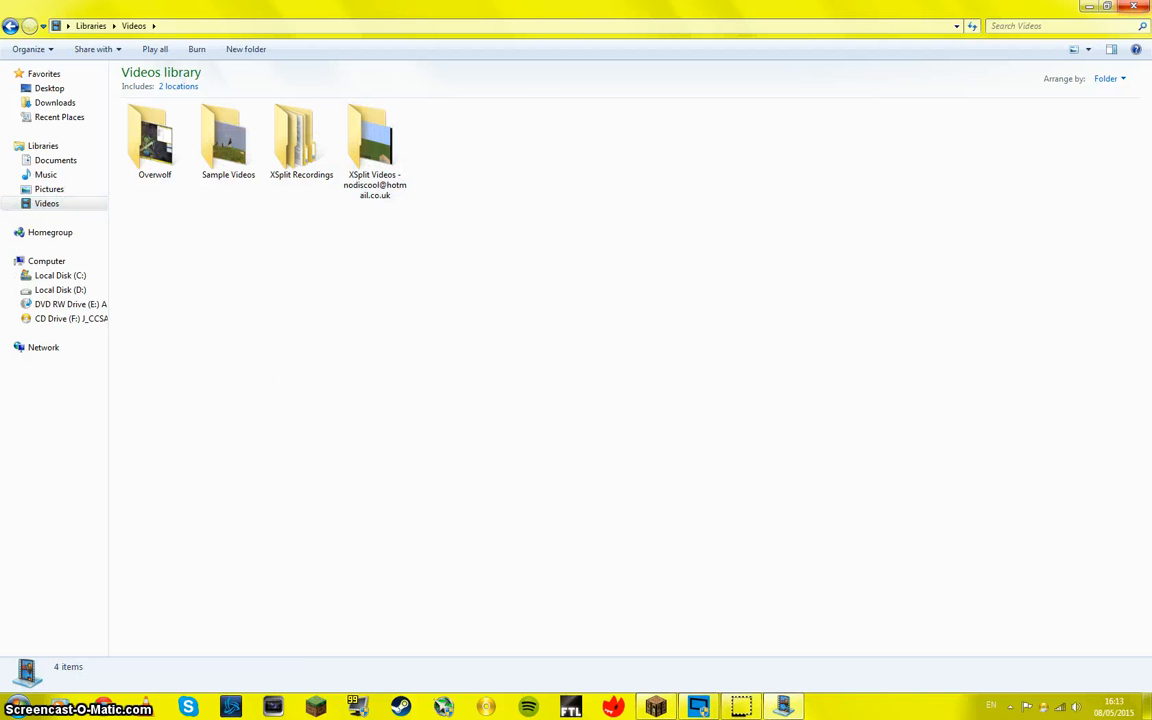
left_click(1140, 6)
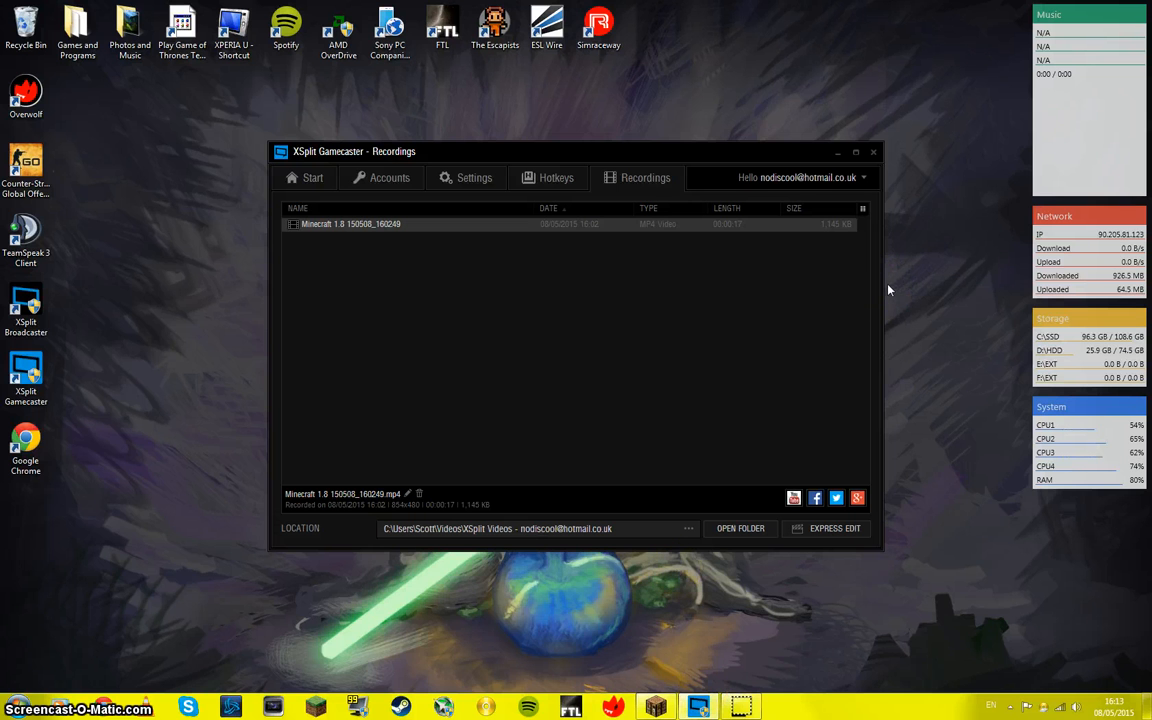
Step: Open the Minecraft 1.8 recording in the Express Video Editor with its clip on the timeline, dismissing the media player window
left_click(827, 528)
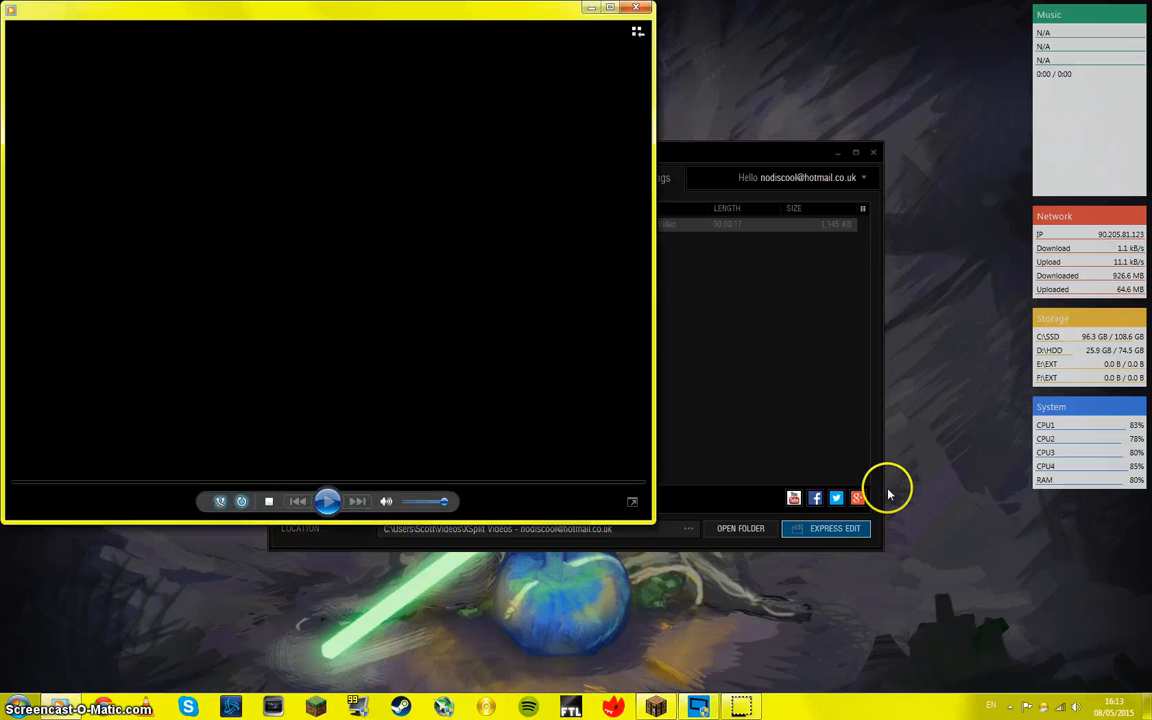
left_click(578, 14)
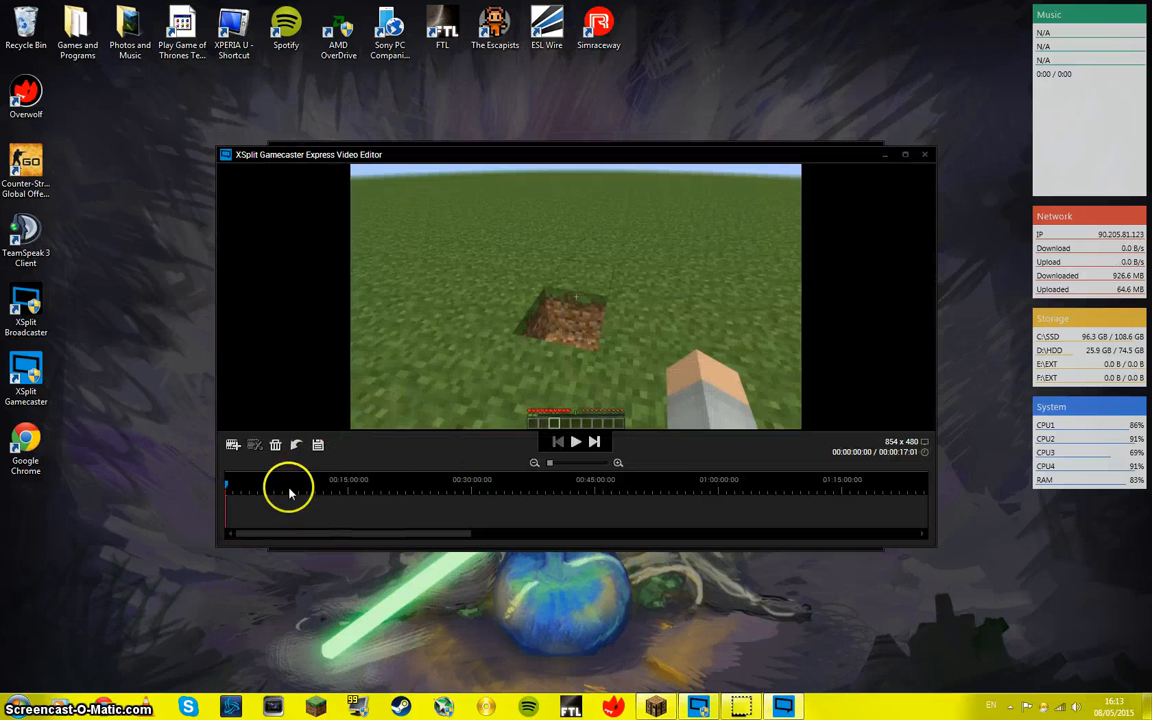
left_click(328, 513)
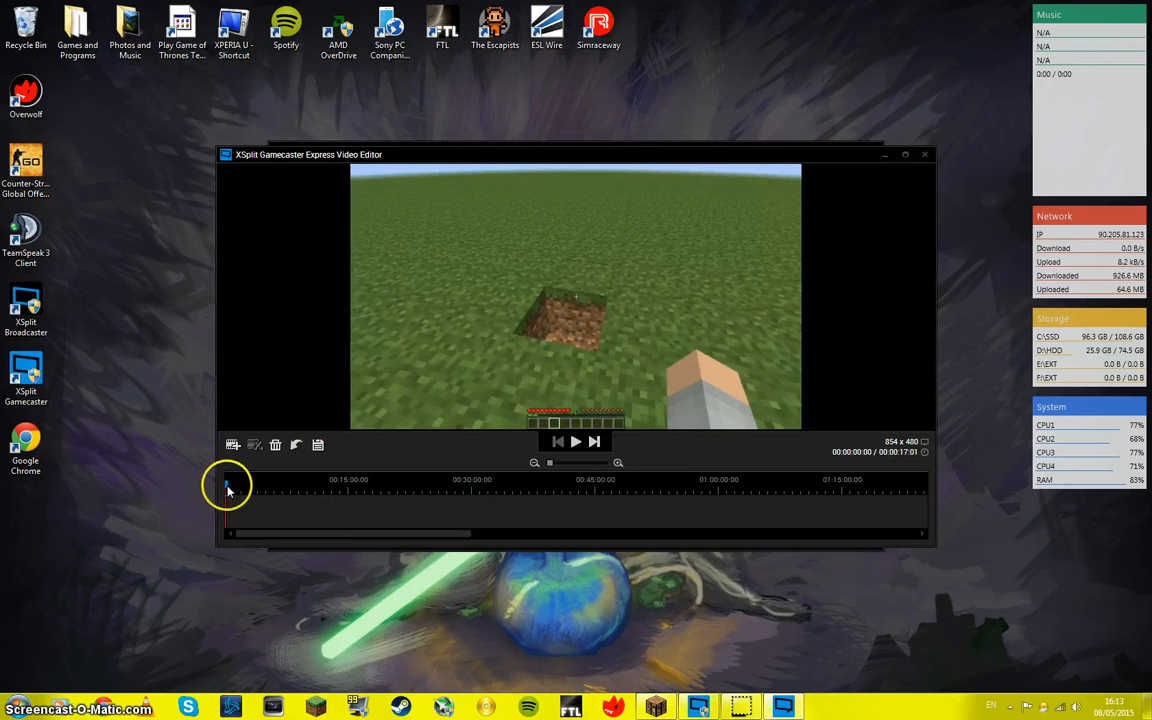
left_click_drag(227, 485, 250, 489)
left_click(232, 444)
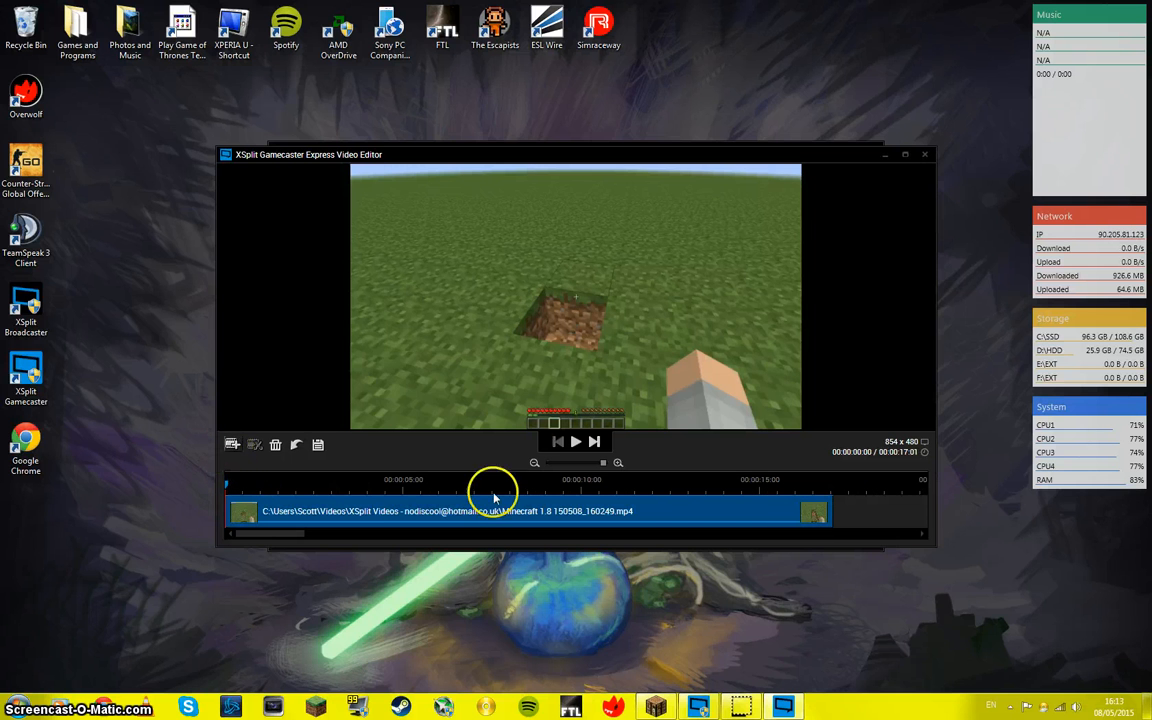
Step: Try to add a video from the Overwolf folder in the Videos library to the editor's timeline
left_click(233, 446)
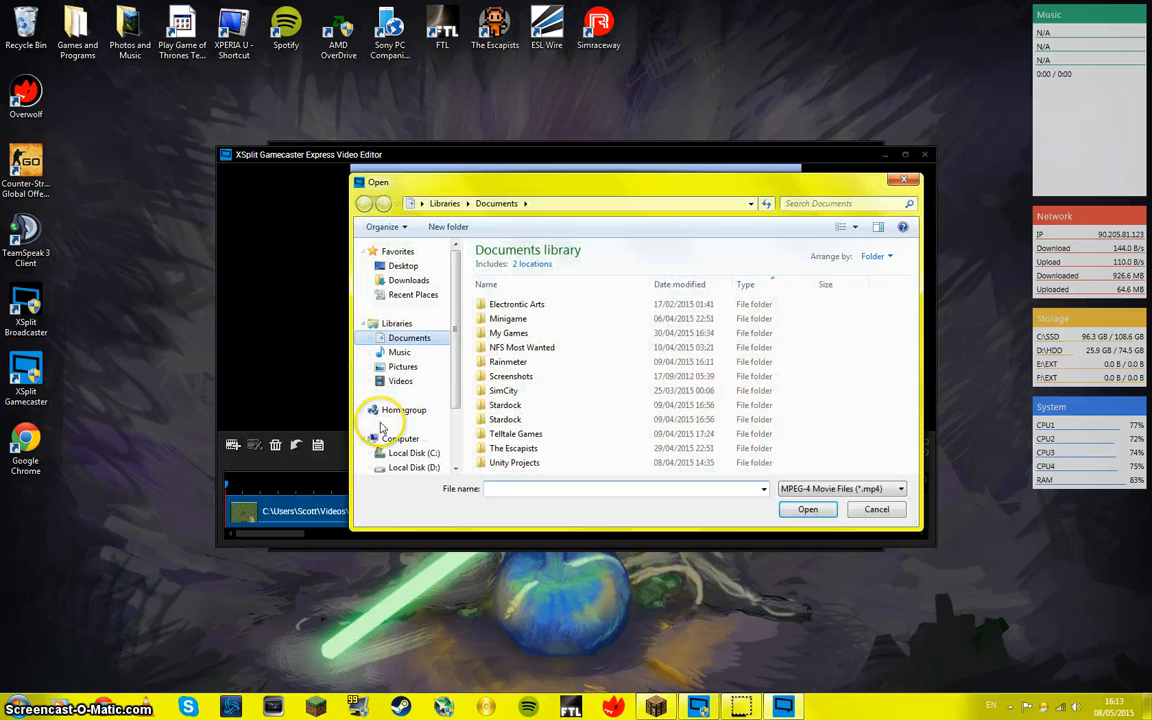
left_click(413, 388)
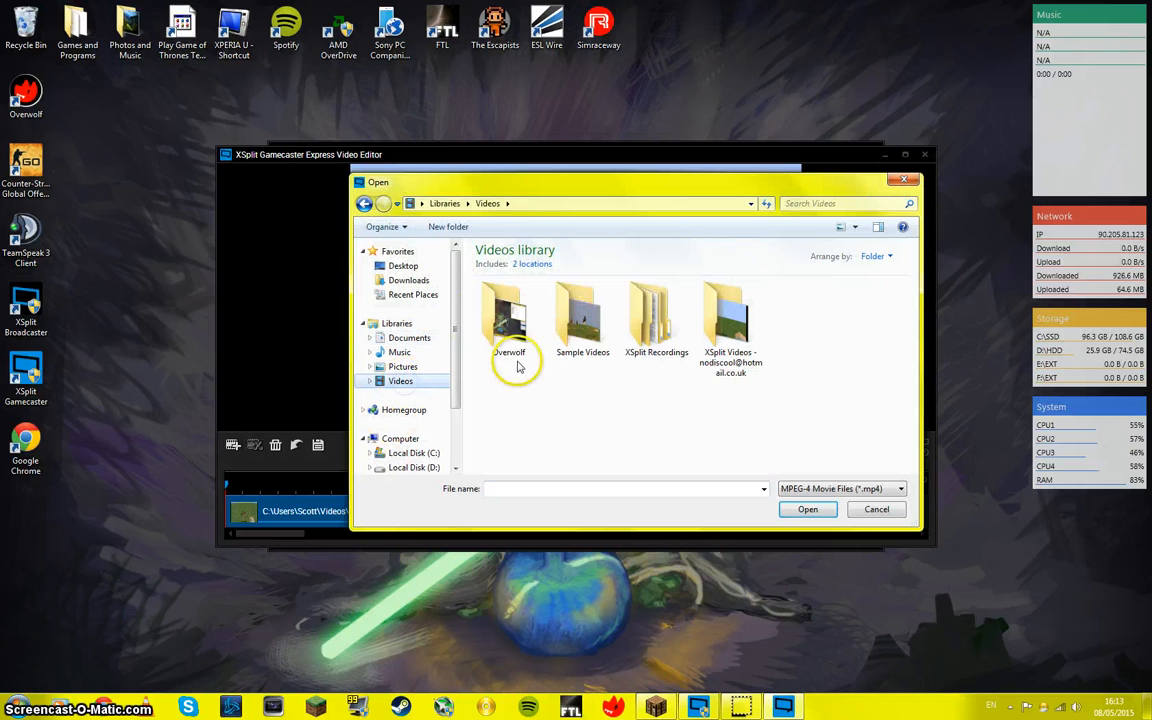
double_click(510, 358)
double_click(531, 318)
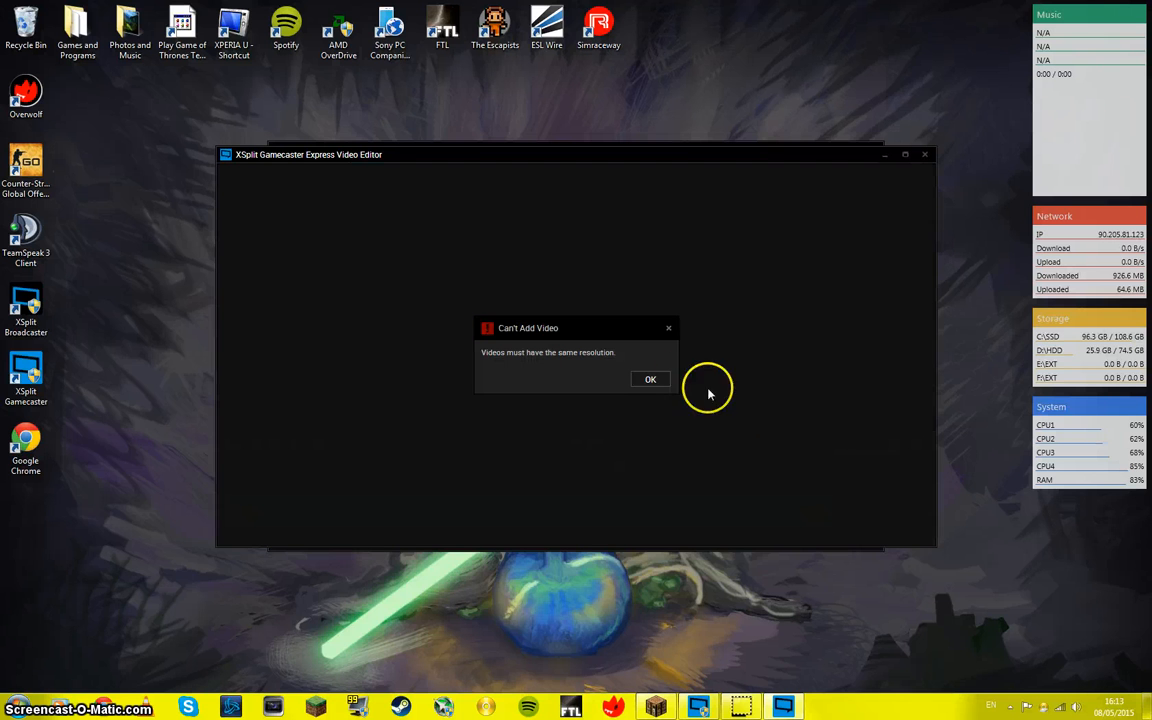
left_click(651, 380)
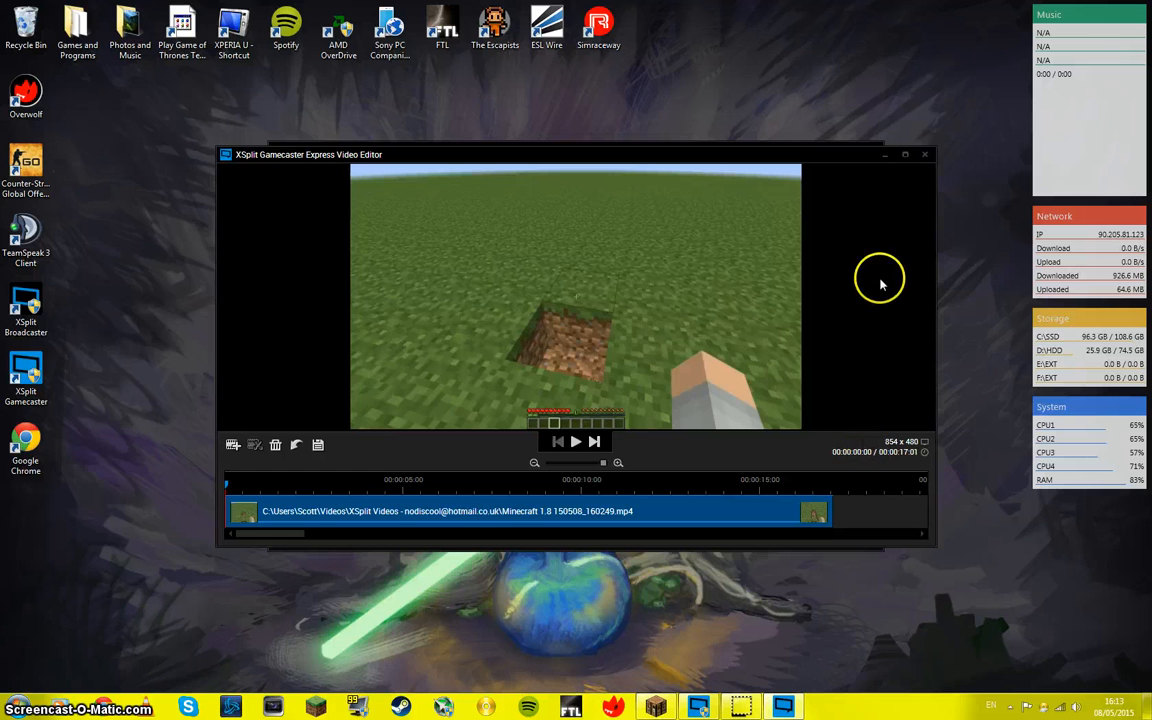
Step: Quit the Express Video Editor and look through the interface languages offered on Gamecaster's Start page
left_click(924, 155)
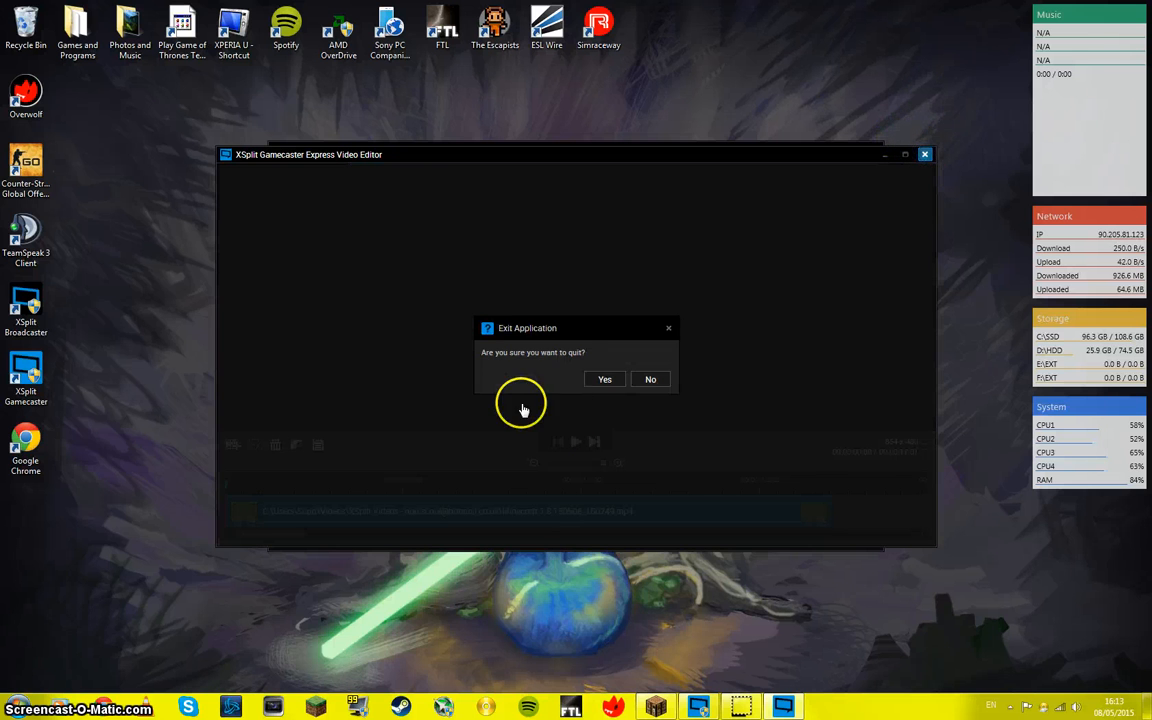
left_click(603, 381)
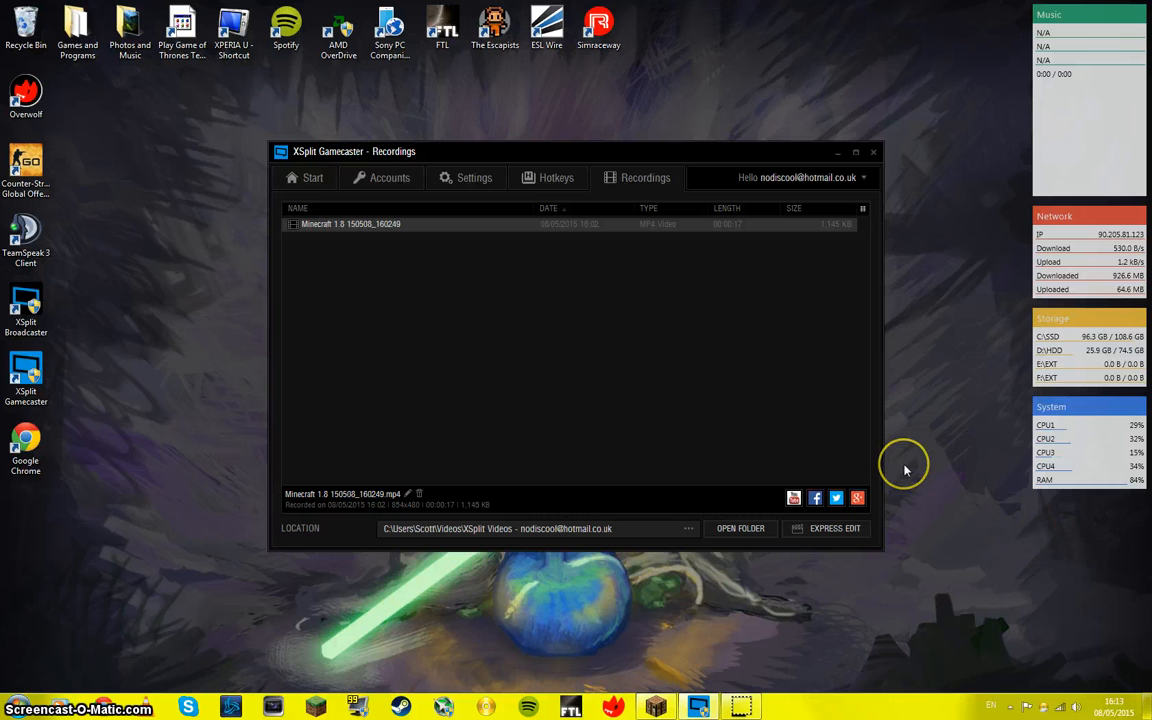
left_click(306, 178)
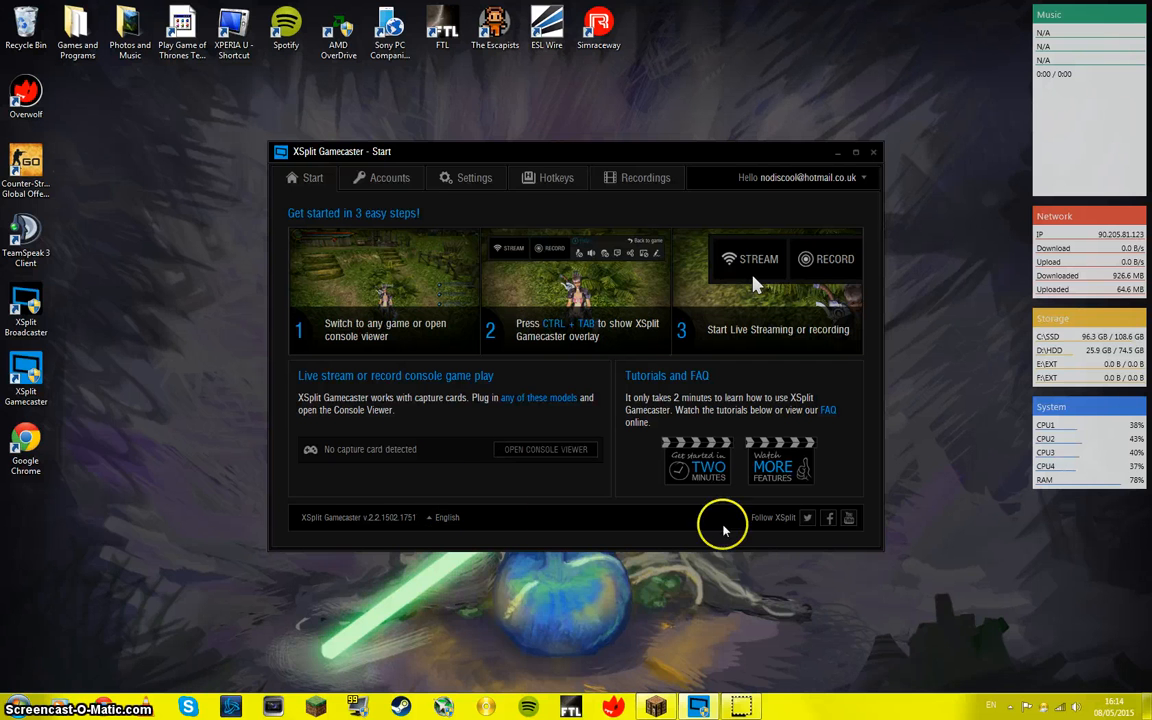
left_click(440, 518)
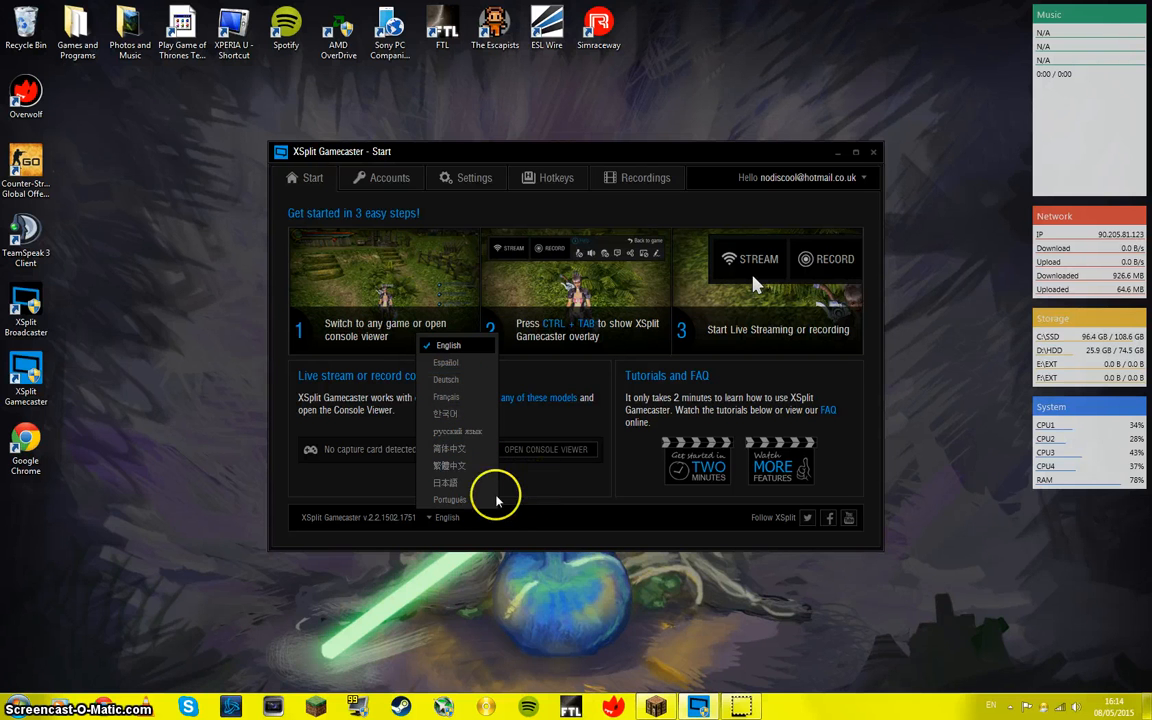
left_click(442, 528)
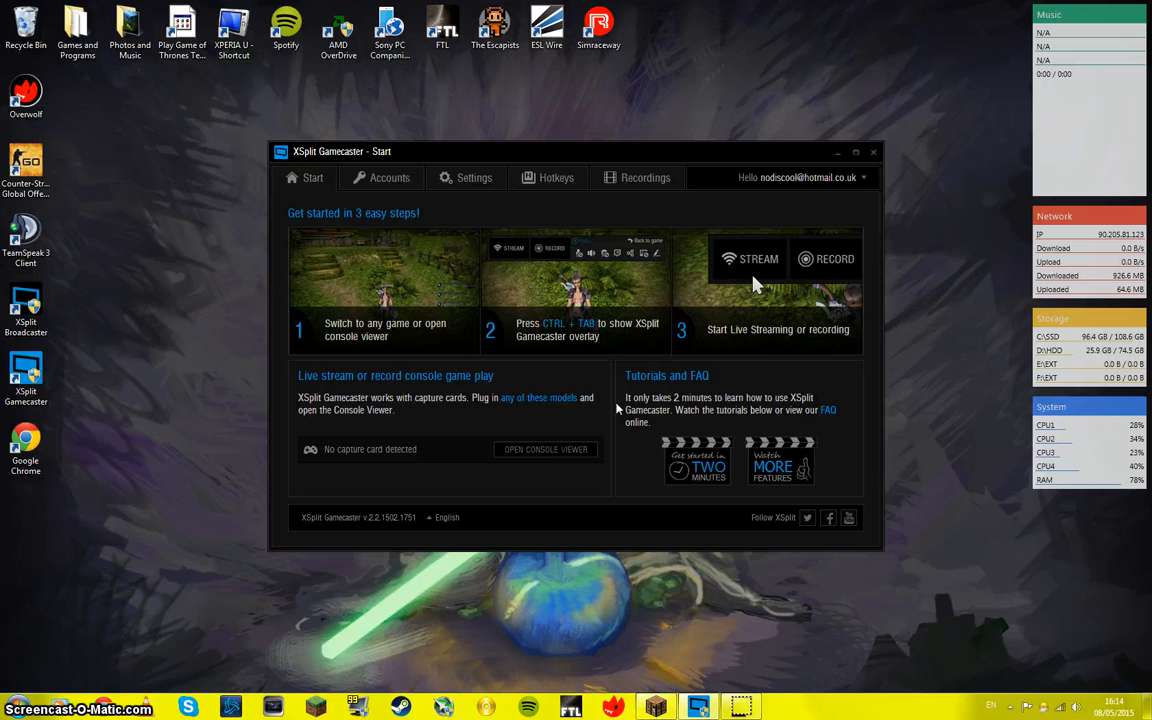
Step: Minimize Gamecaster, switch to the paused Minecraft 1.8 game and resume play, walking across the grass
left_click(839, 152)
left_click(656, 707)
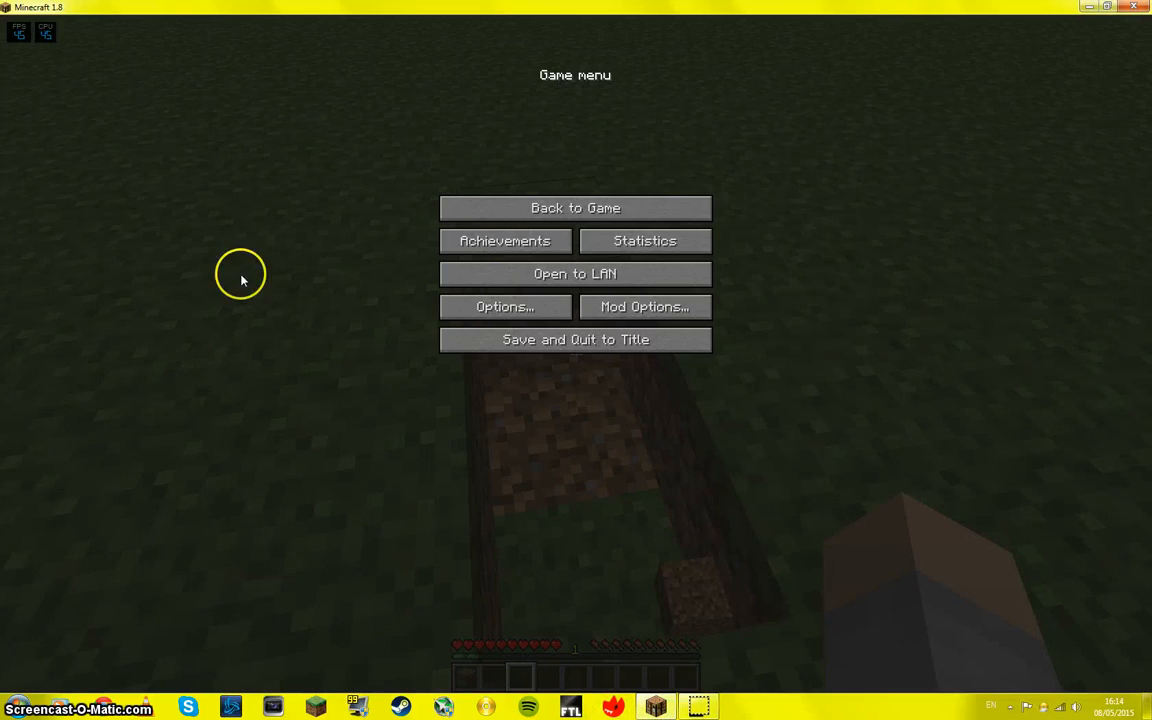
left_click(538, 207)
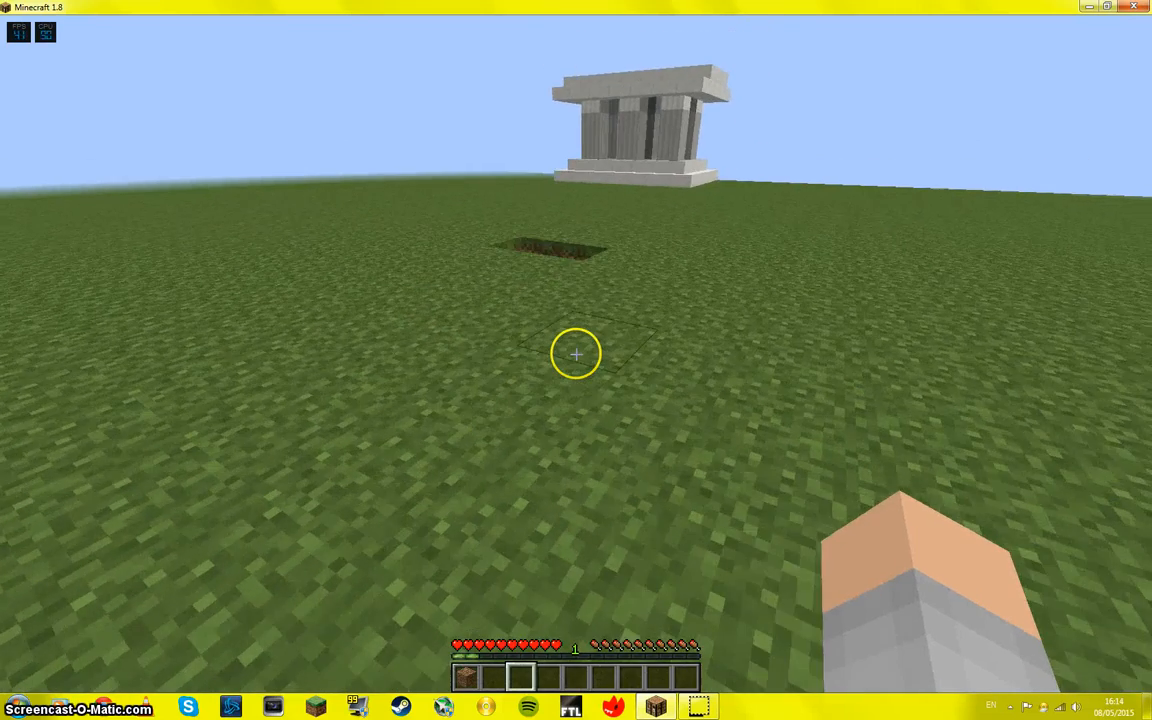
key("w")
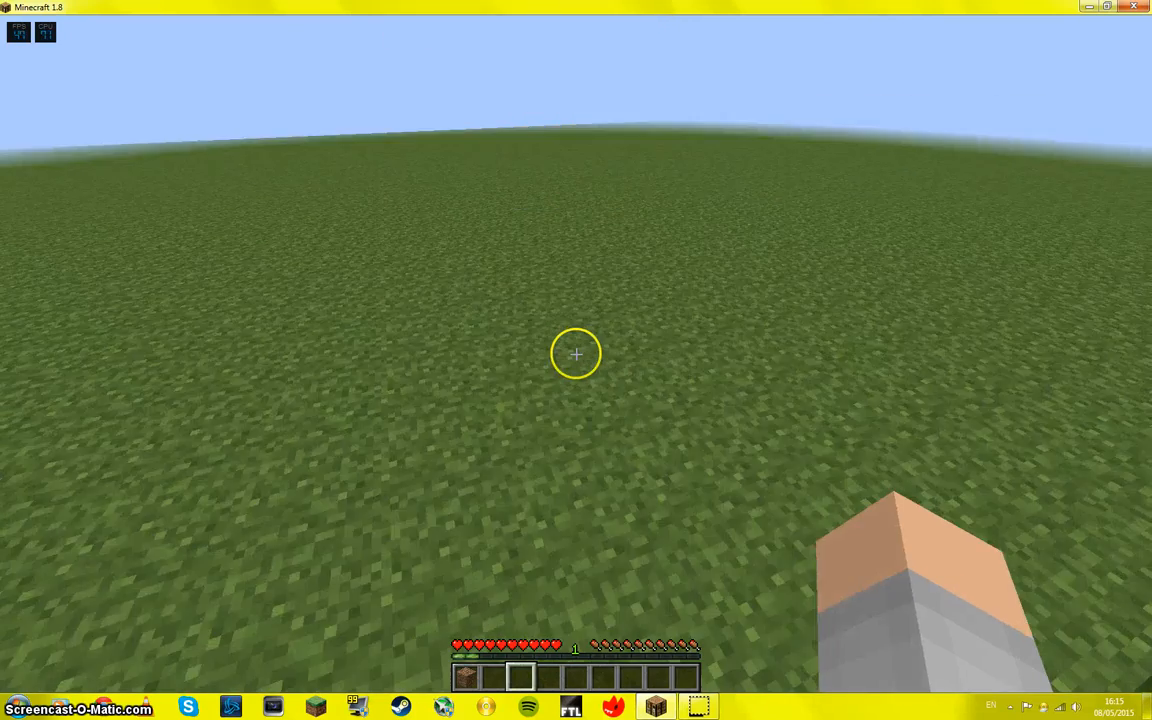
key("w")
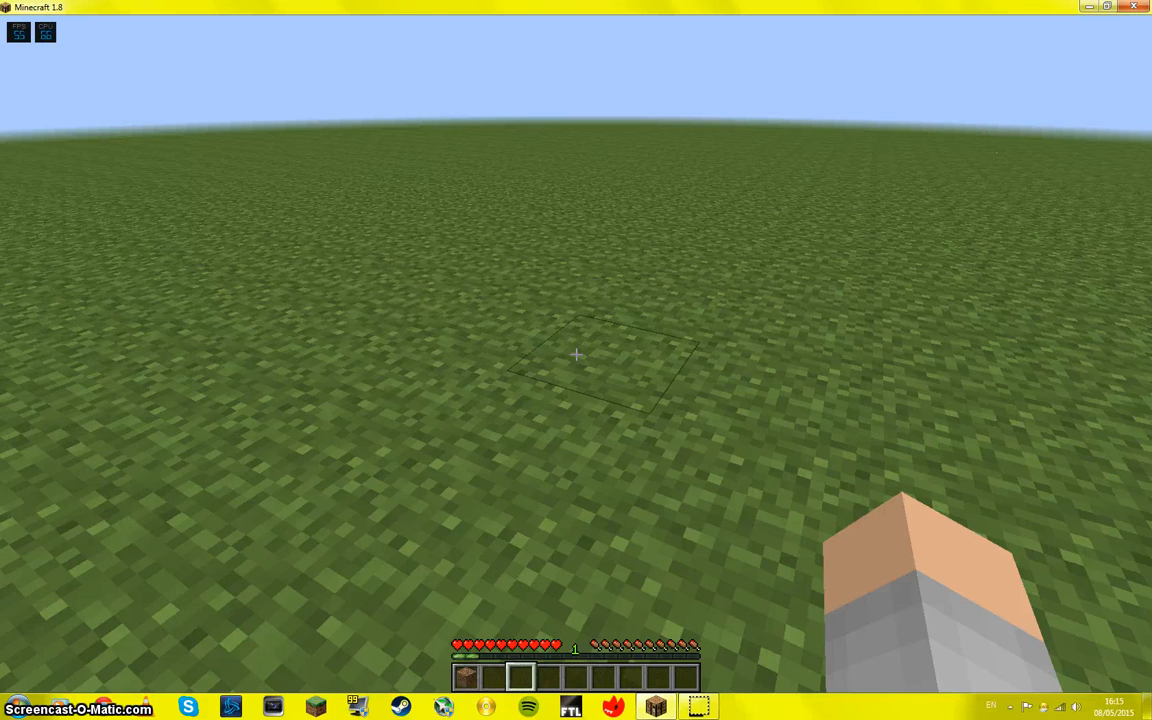
Step: Bring up the Gamecaster overlay in the game and try to show the Twitch chat panel, dismissing its authorization window
key("ctrl+Tab")
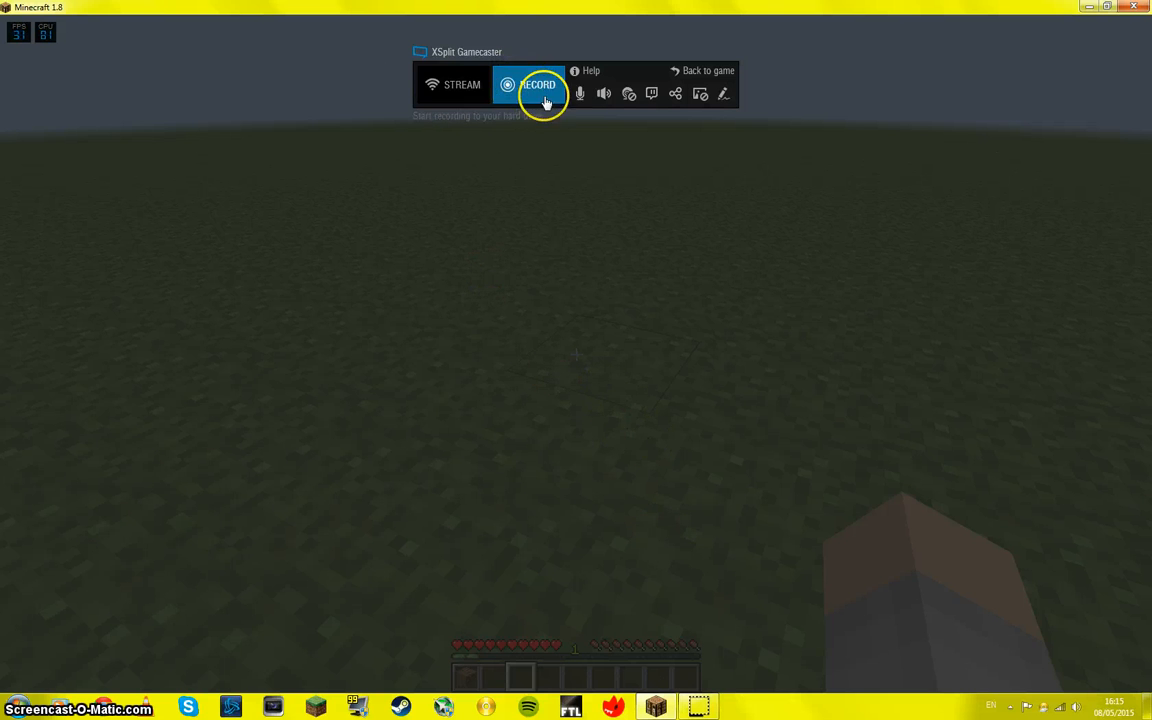
mouse_move(652, 95)
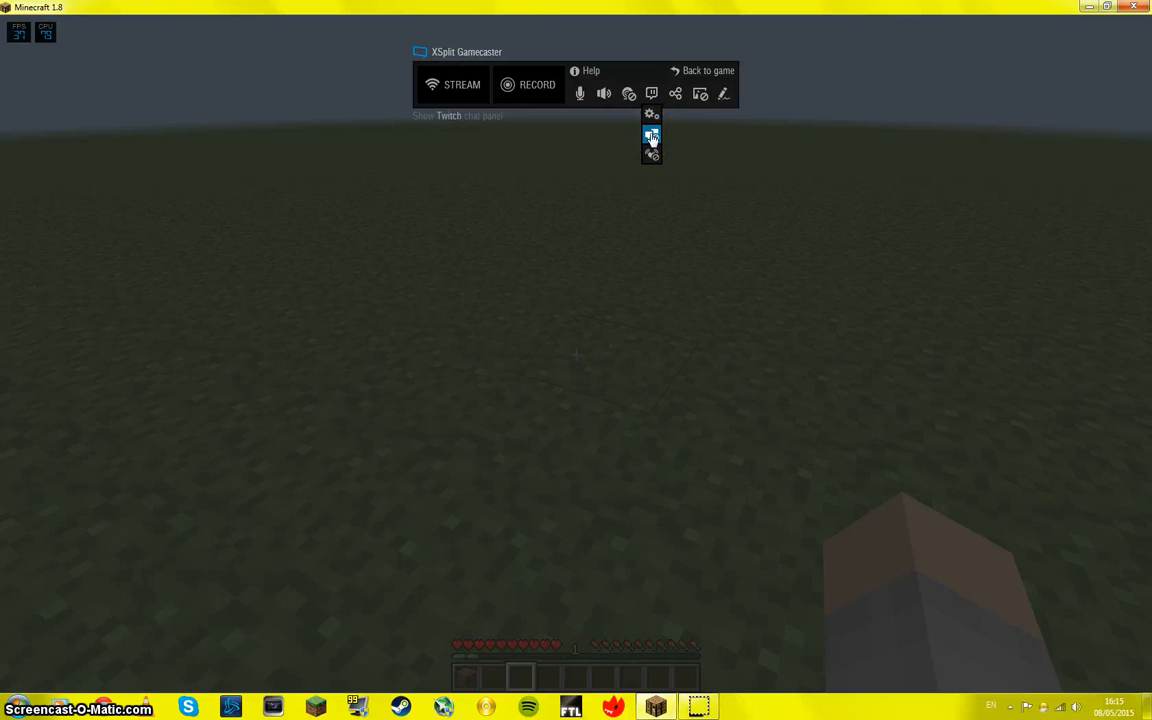
left_click(652, 138)
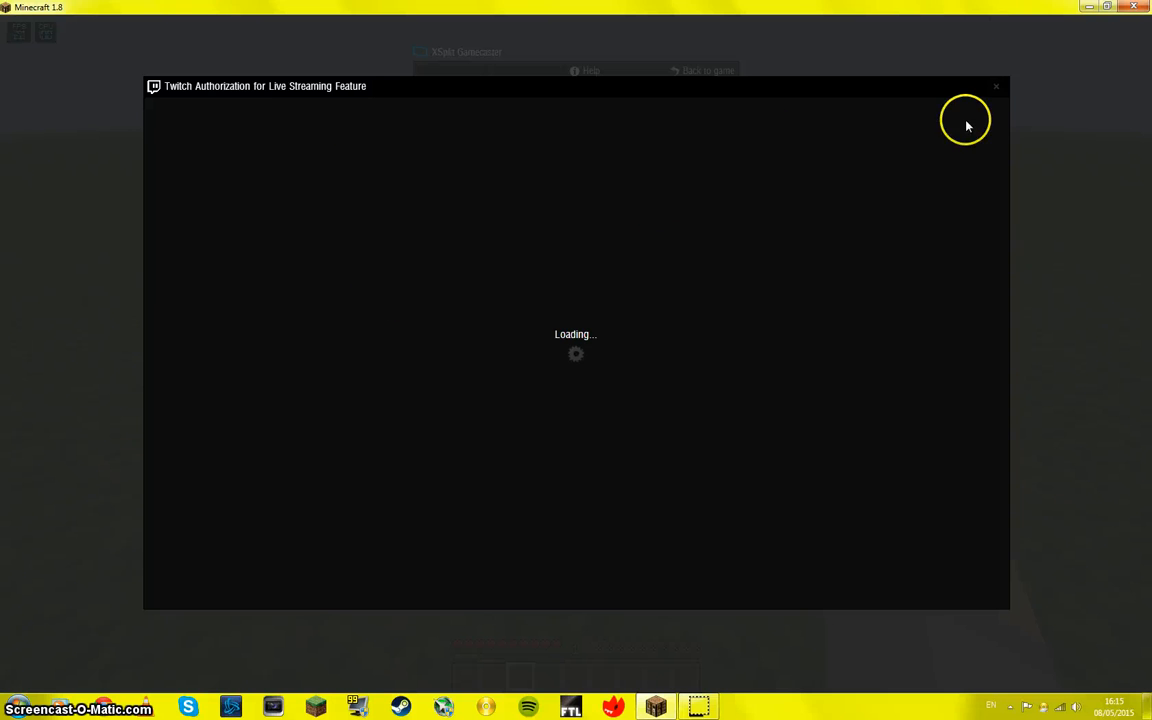
left_click(998, 91)
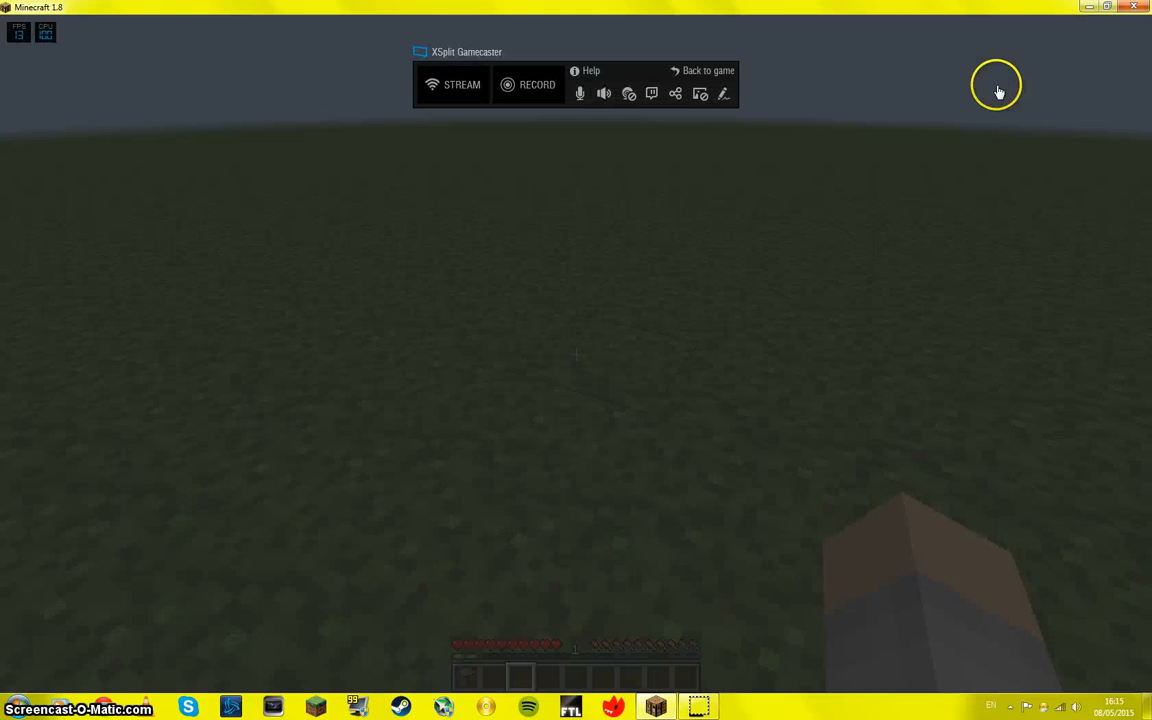
Step: Turn on the image overlay, move the XSplit Gamecaster logo up and inward from the game's edge, and keep its opacity at 100%
left_click(702, 97)
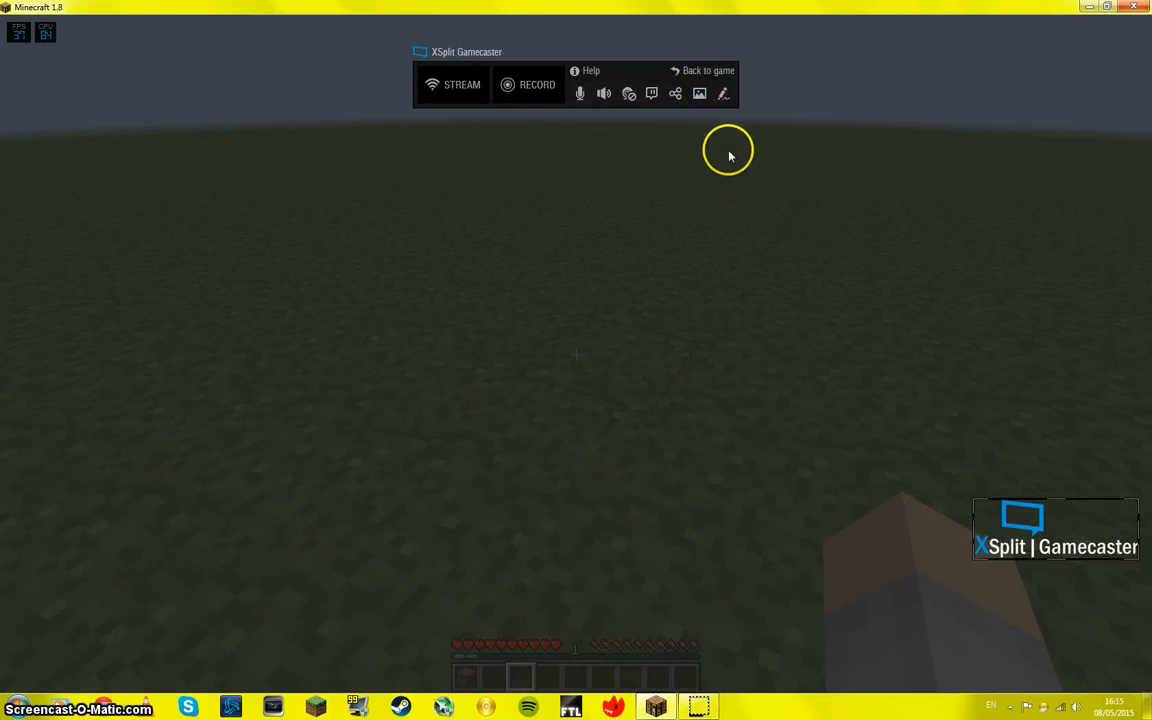
left_click_drag(1080, 520, 966, 377)
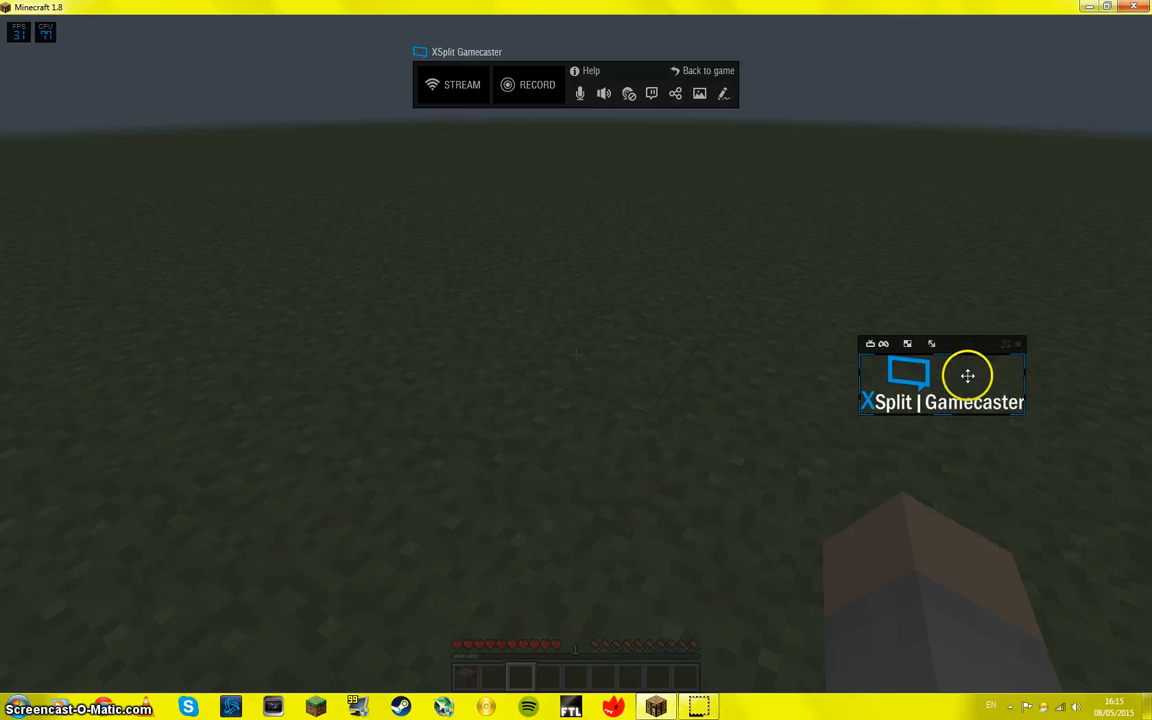
left_click(908, 344)
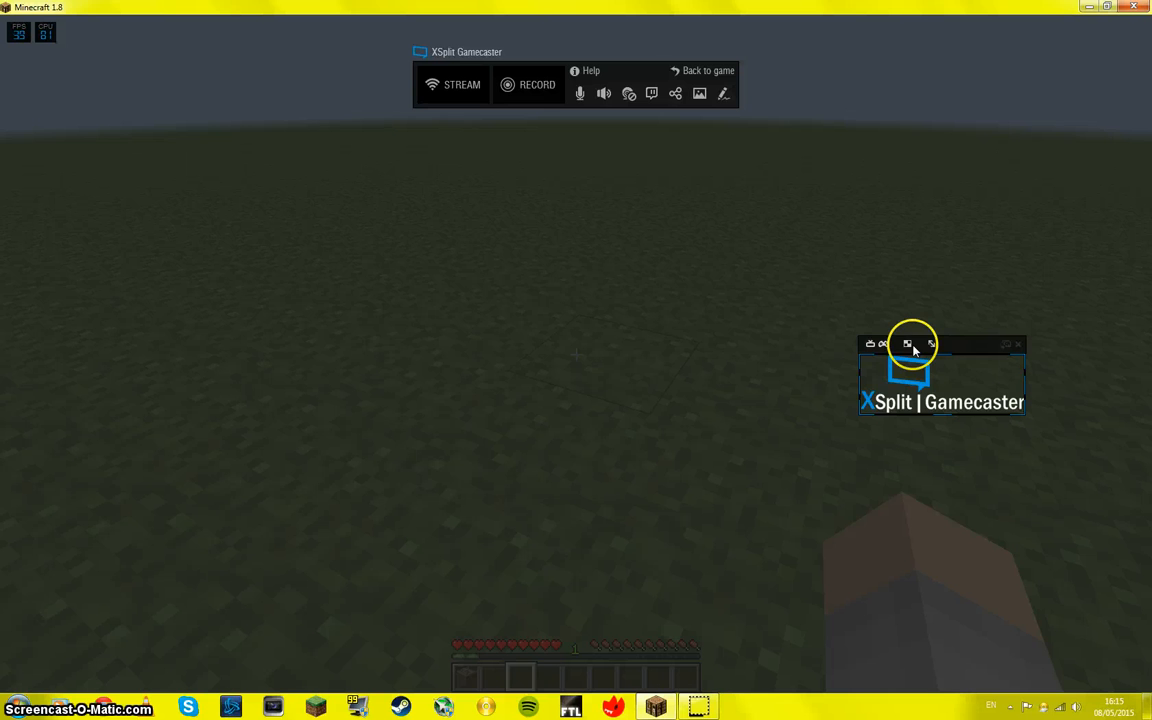
mouse_move(911, 353)
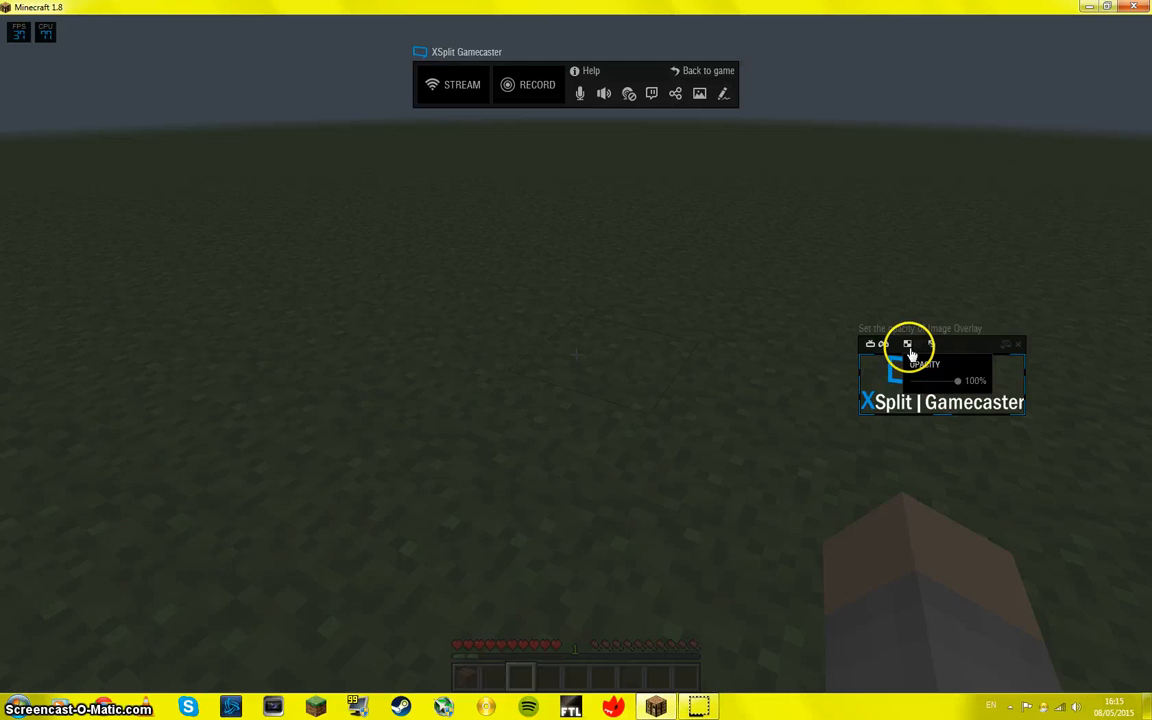
mouse_move(957, 386)
left_mouse_down()
mouse_move(892, 379)
mouse_move(976, 386)
left_mouse_up()
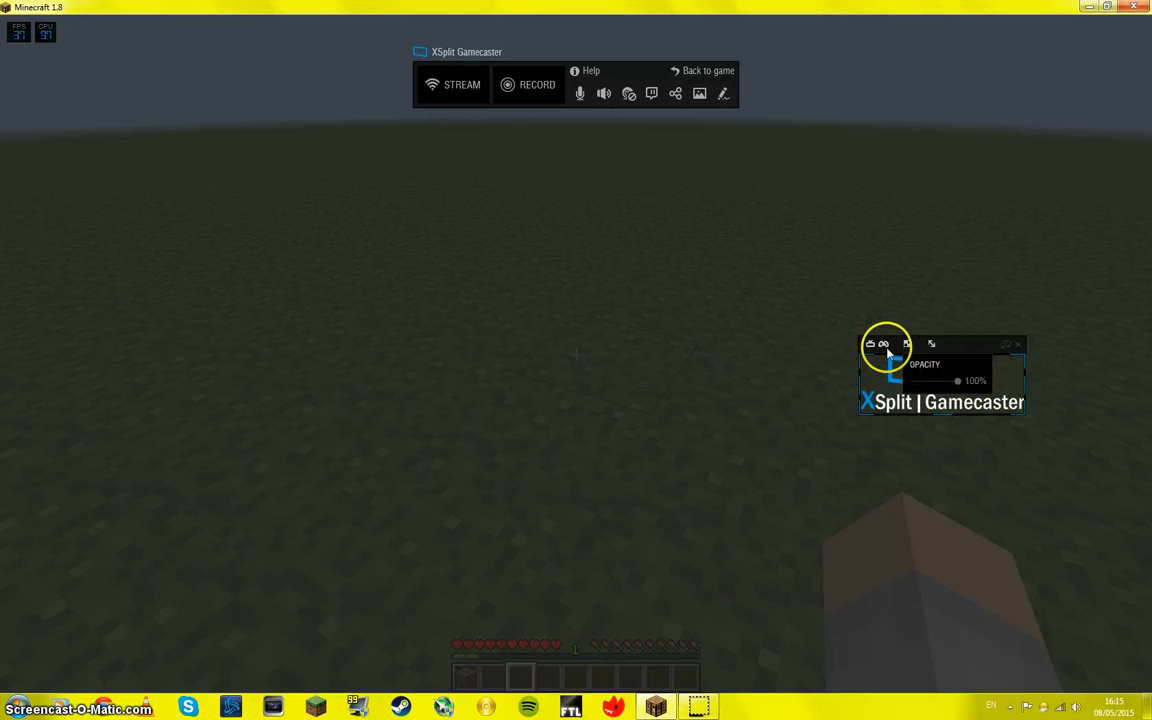
mouse_move(884, 345)
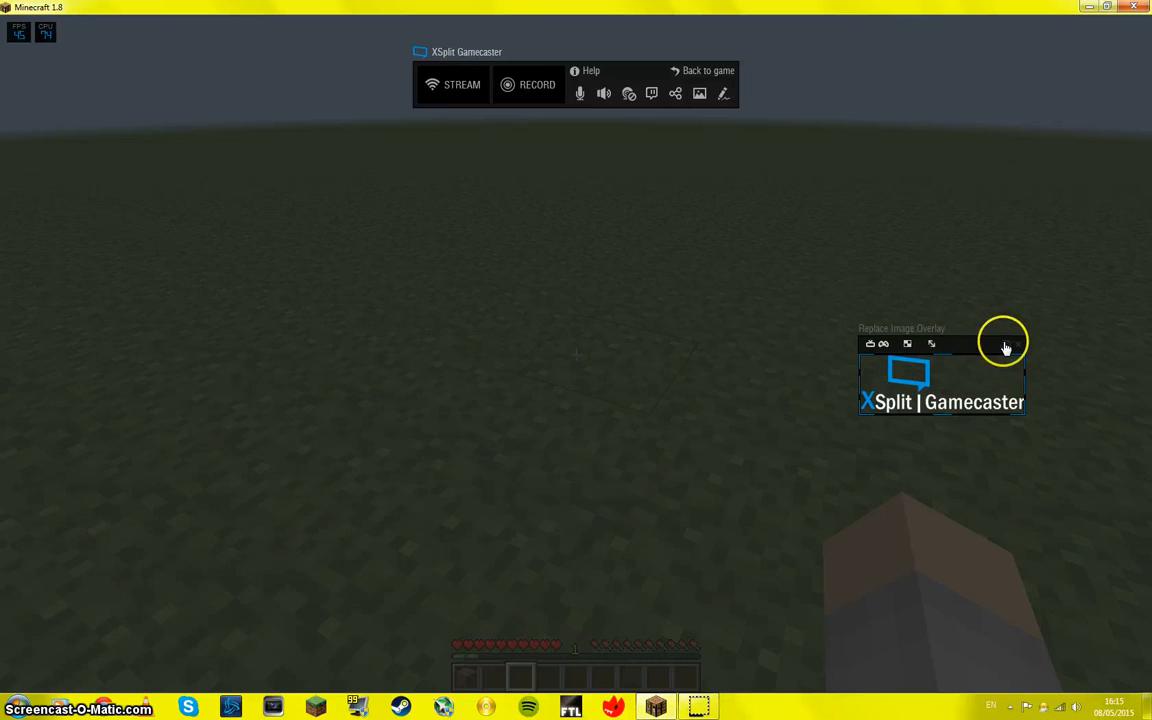
Step: Replace the overlay image with the golfer meme from the desktop's Photos and Music folder, and turn the image overlay off
left_click(1006, 347)
double_click(455, 316)
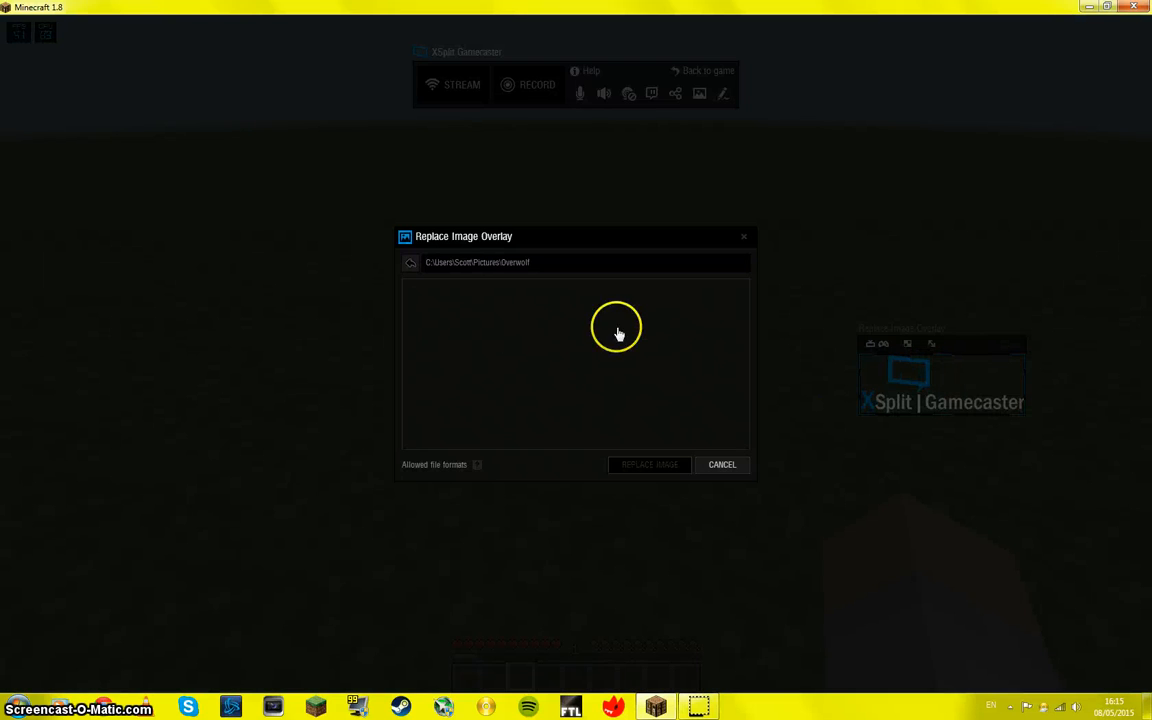
left_click(409, 266)
left_click(409, 266)
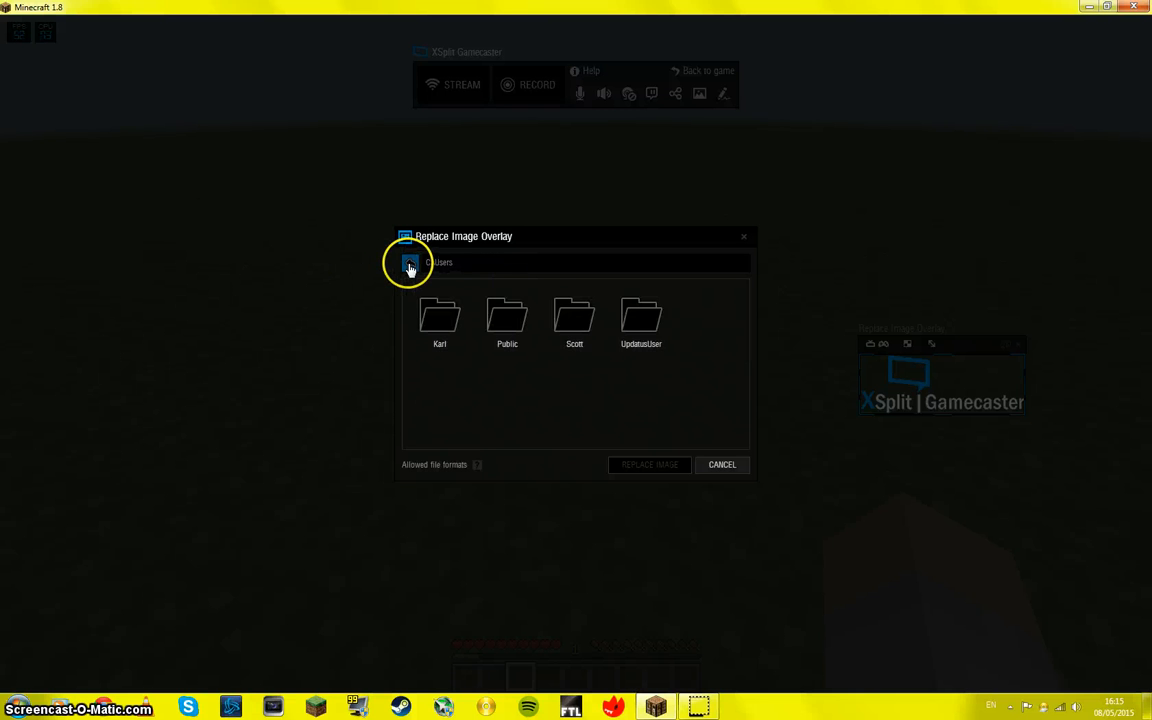
double_click(576, 312)
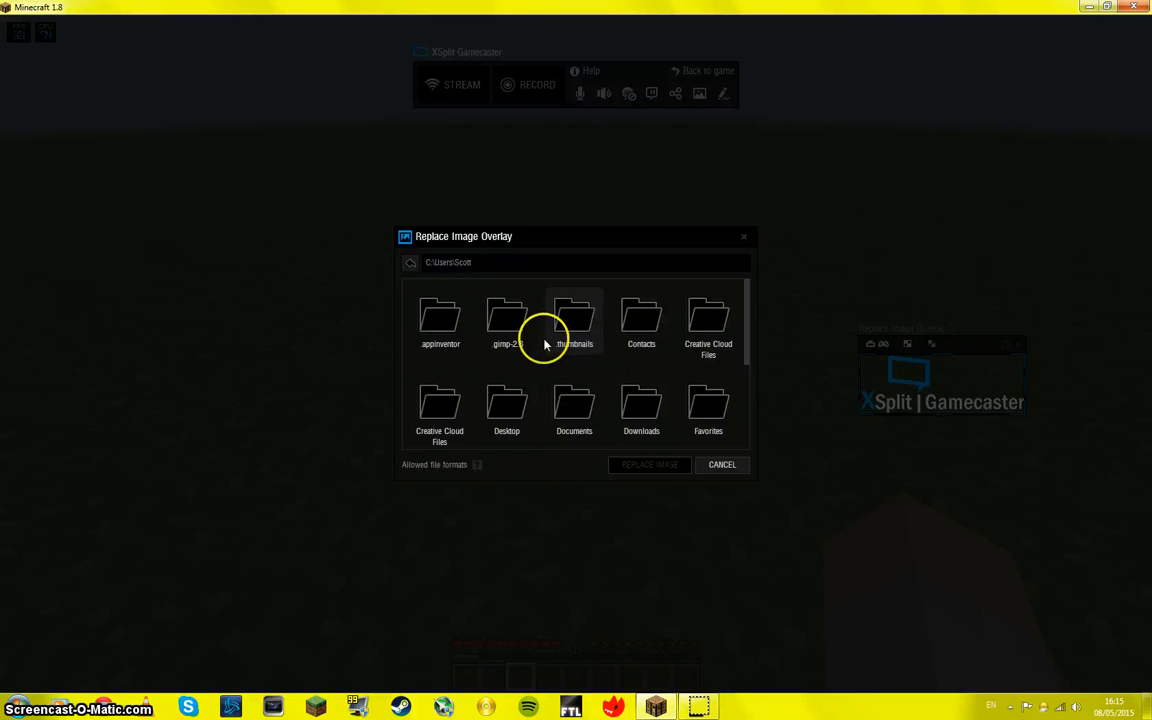
scroll(605, 348, "down", 2)
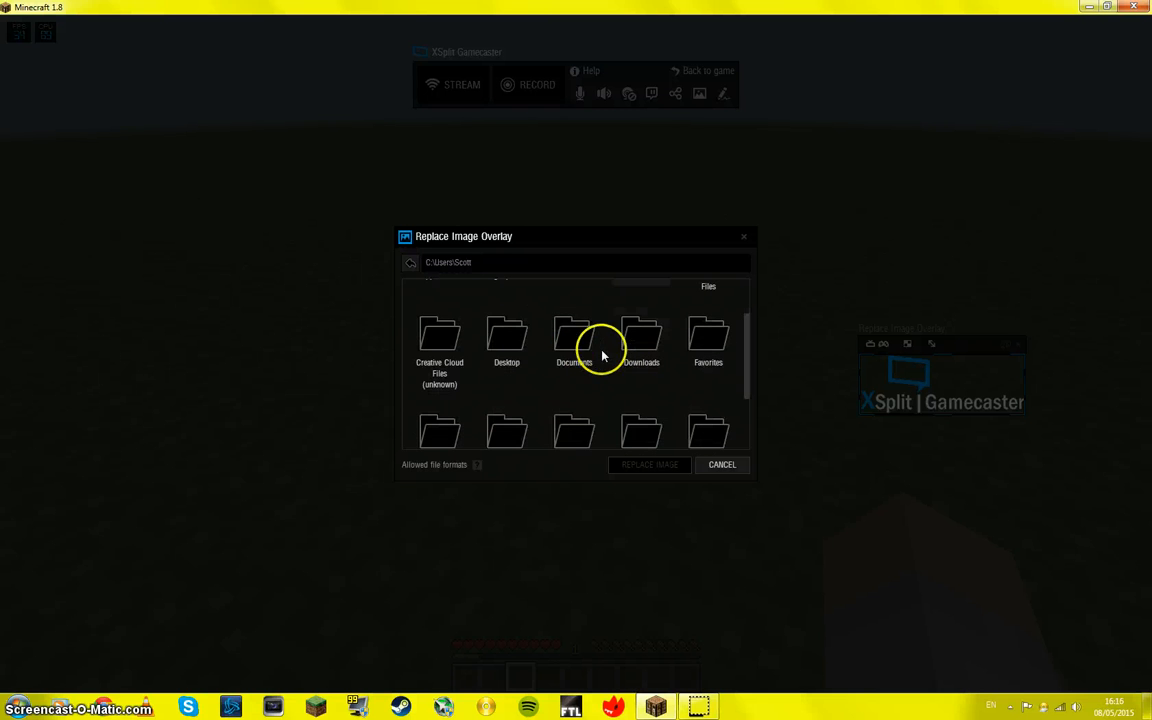
double_click(502, 335)
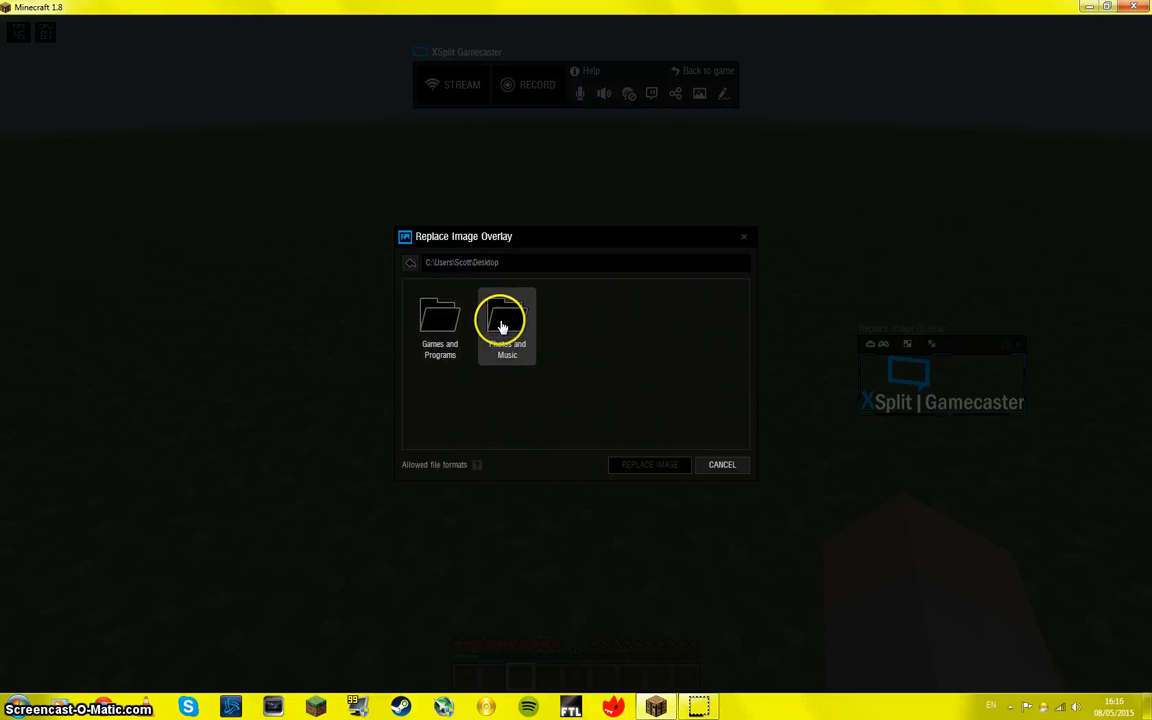
double_click(503, 328)
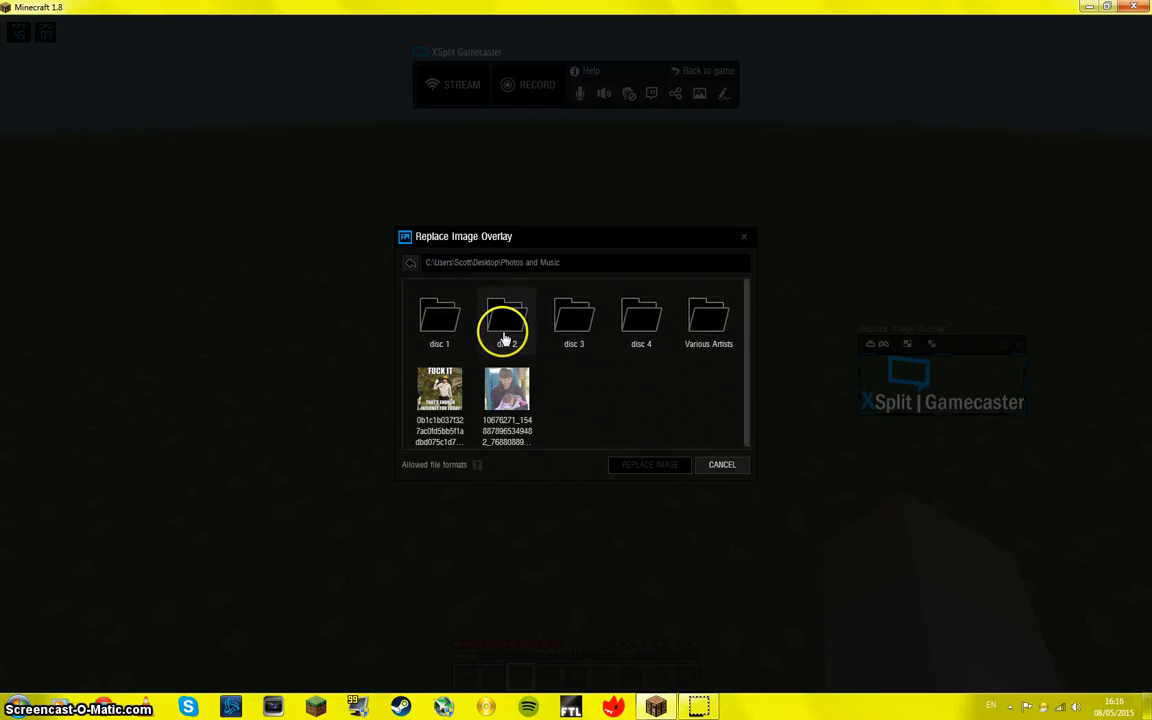
double_click(455, 393)
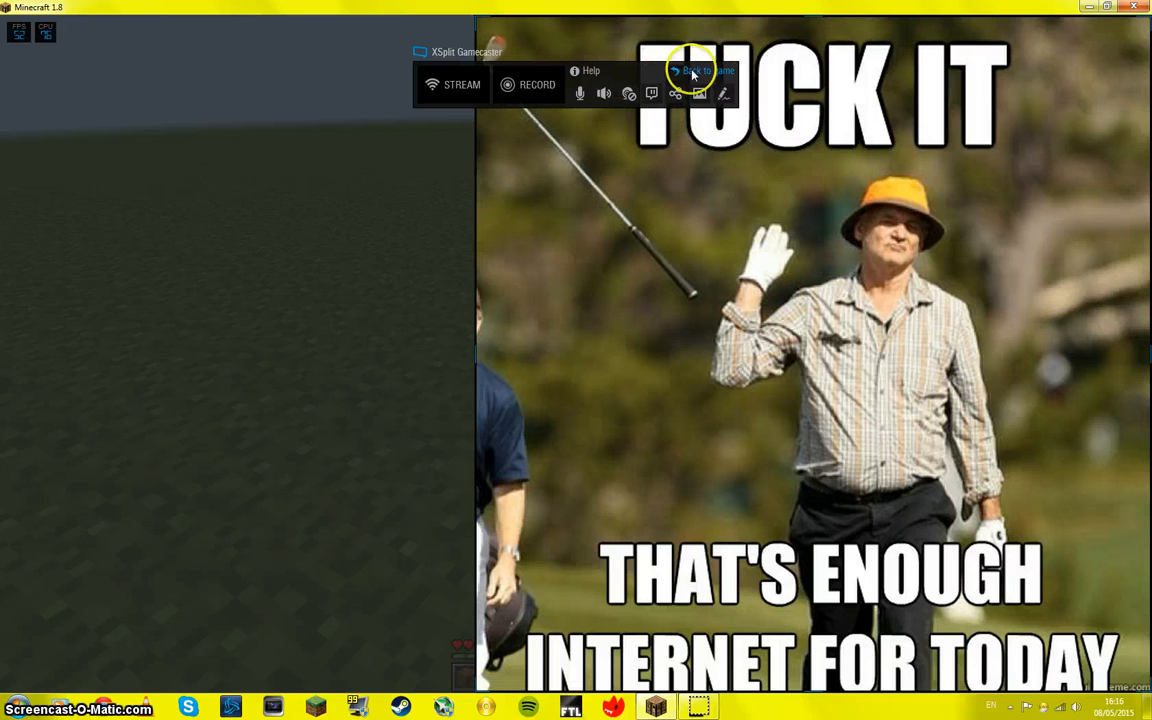
left_click(699, 95)
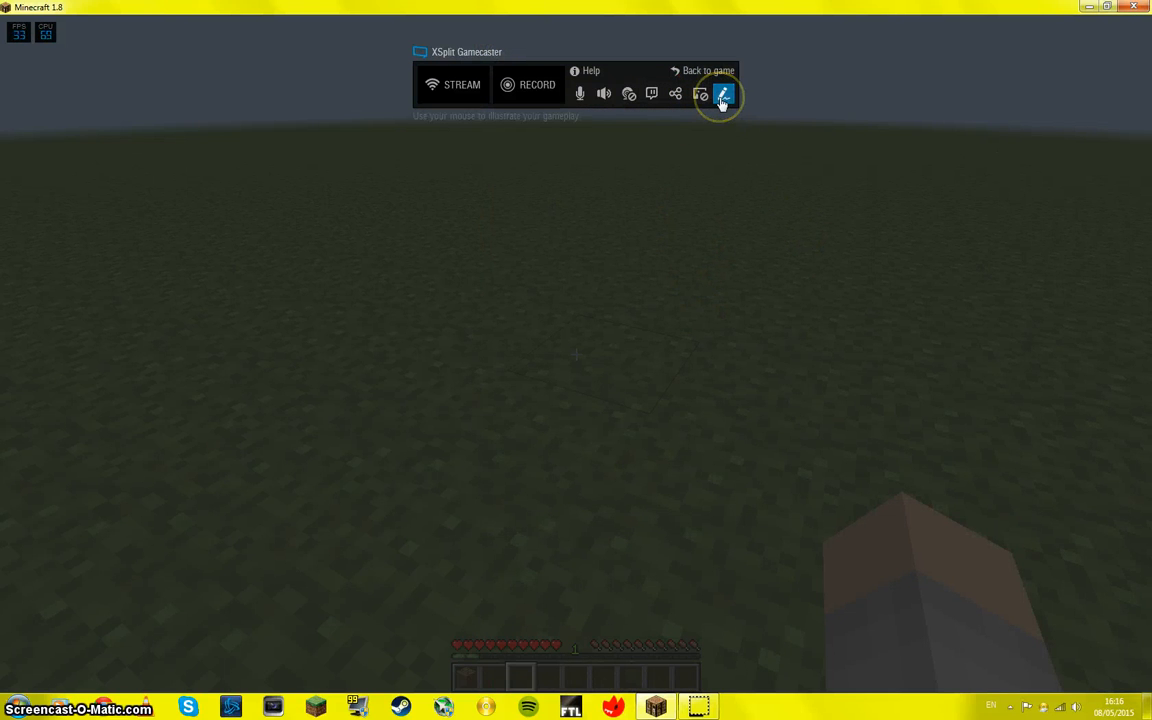
Step: Enter annotation mode and draw two crossing red freehand lines and a green upward arrow beside them over the game
key("ctrl+Tab")
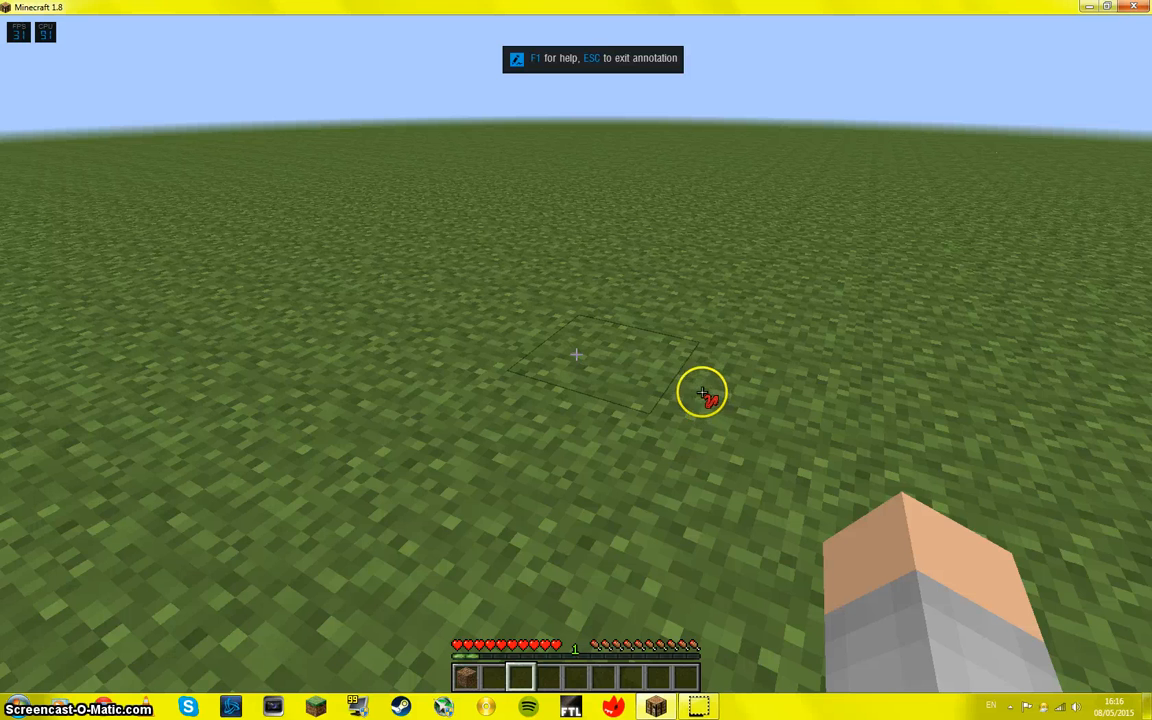
left_click_drag(784, 82, 540, 192)
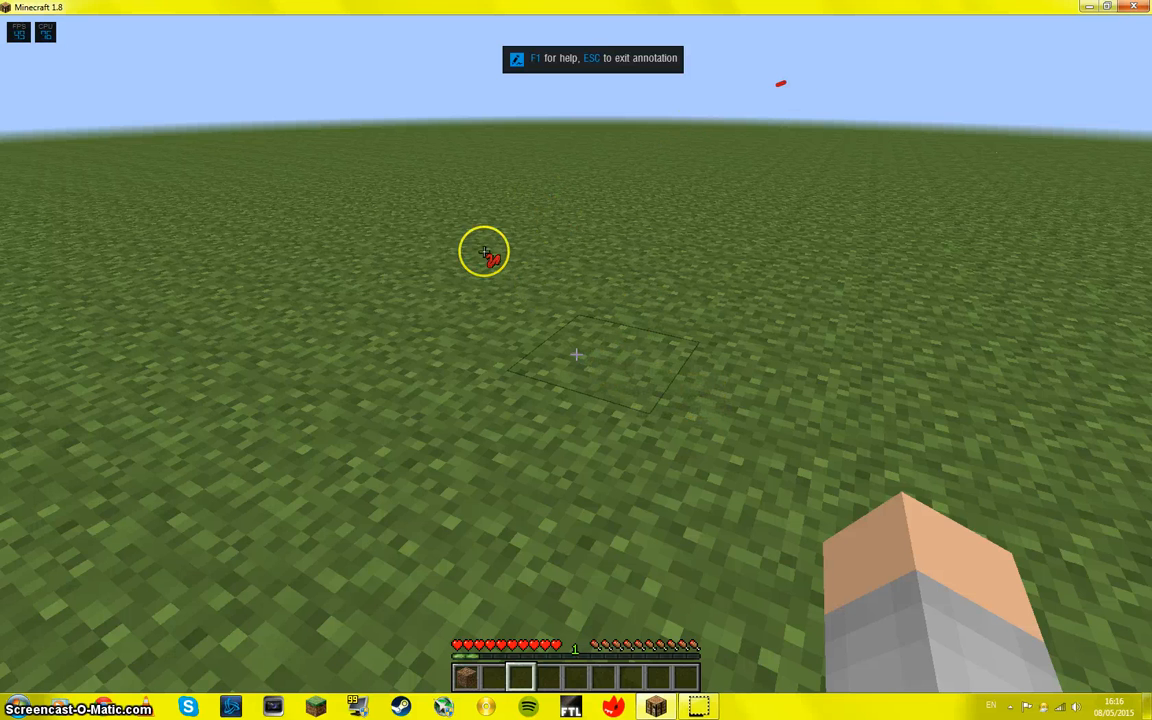
mouse_move(888, 342)
left_mouse_down()
mouse_move(801, 301)
mouse_move(563, 121)
left_mouse_up()
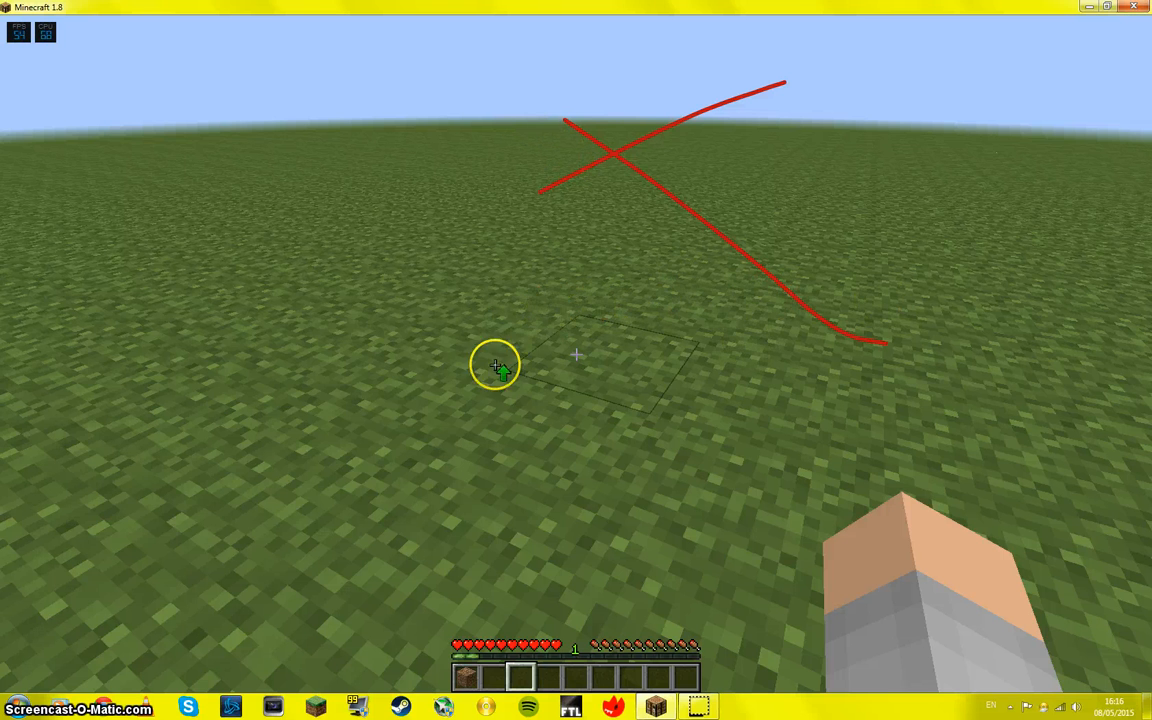
left_click_drag(461, 397, 457, 160)
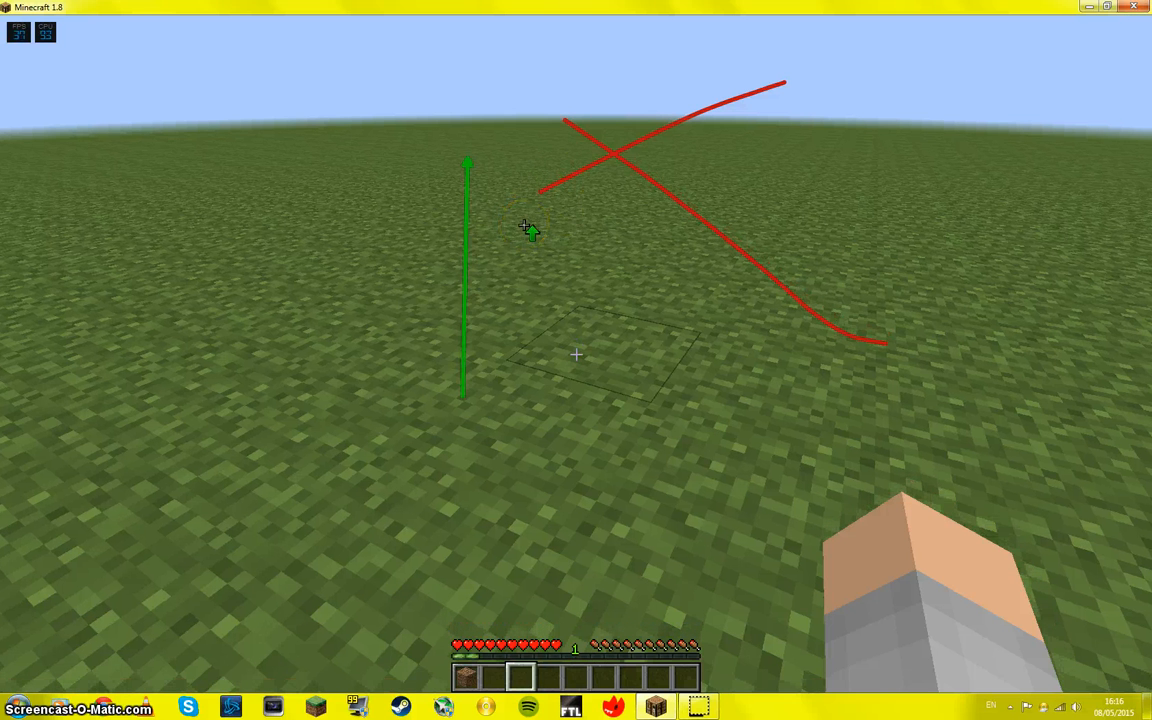
Step: Draw looping trails of green arrows around the upward arrow, plus a red triangle and a vertical red line beside them
mouse_move(527, 228)
left_mouse_down()
mouse_move(716, 229)
mouse_move(781, 197)
mouse_move(617, 120)
mouse_move(523, 121)
mouse_move(467, 142)
left_mouse_up()
mouse_move(642, 478)
left_mouse_down()
mouse_move(747, 251)
mouse_move(485, 247)
mouse_move(464, 450)
left_mouse_up()
key("r")
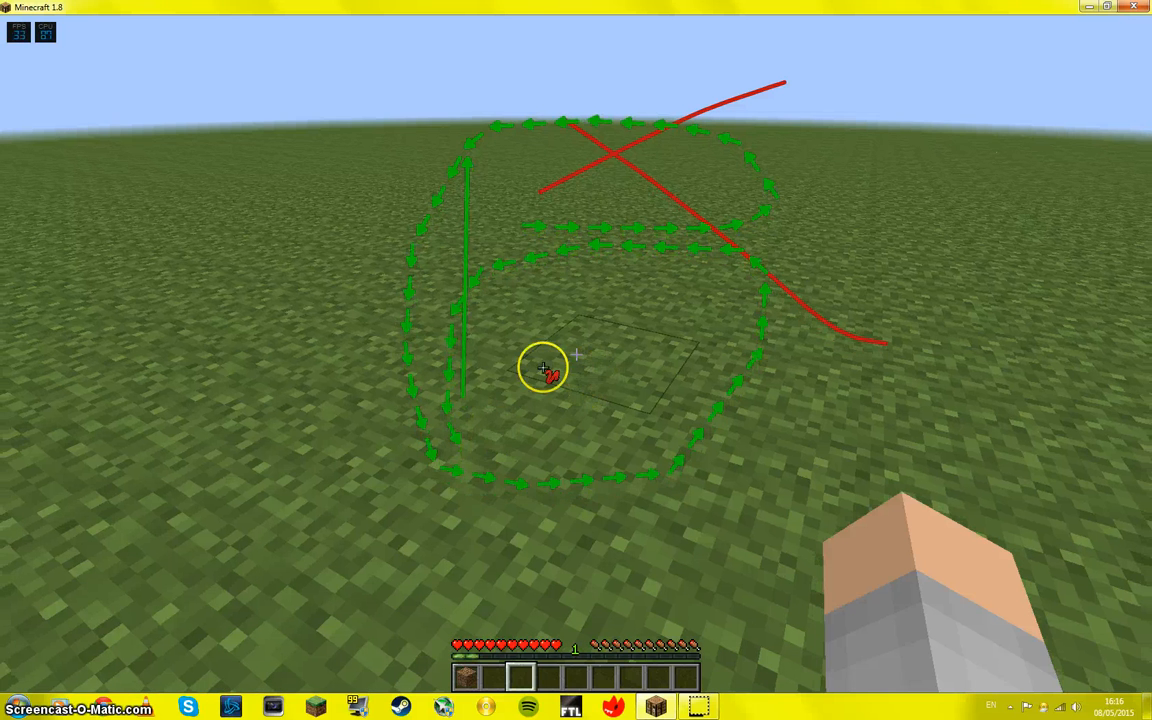
mouse_move(160, 300)
left_mouse_down()
mouse_move(157, 145)
mouse_move(282, 258)
mouse_move(175, 337)
left_mouse_up()
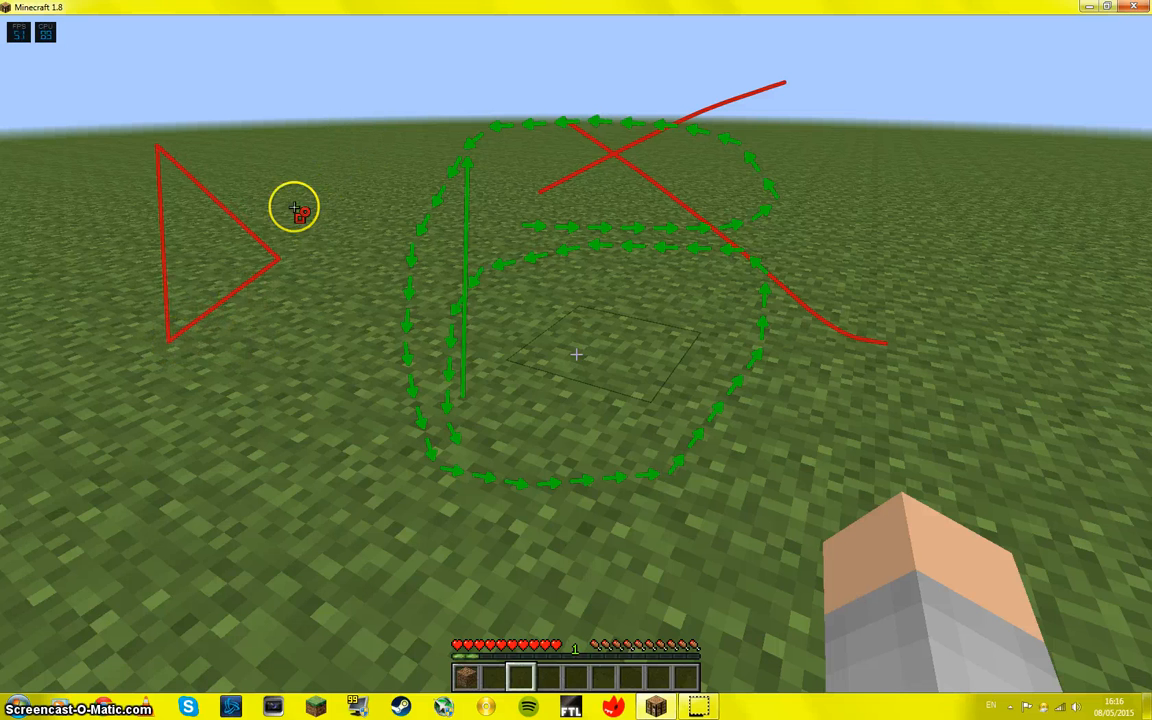
left_click_drag(323, 408, 324, 474)
left_click_drag(324, 207, 321, 181)
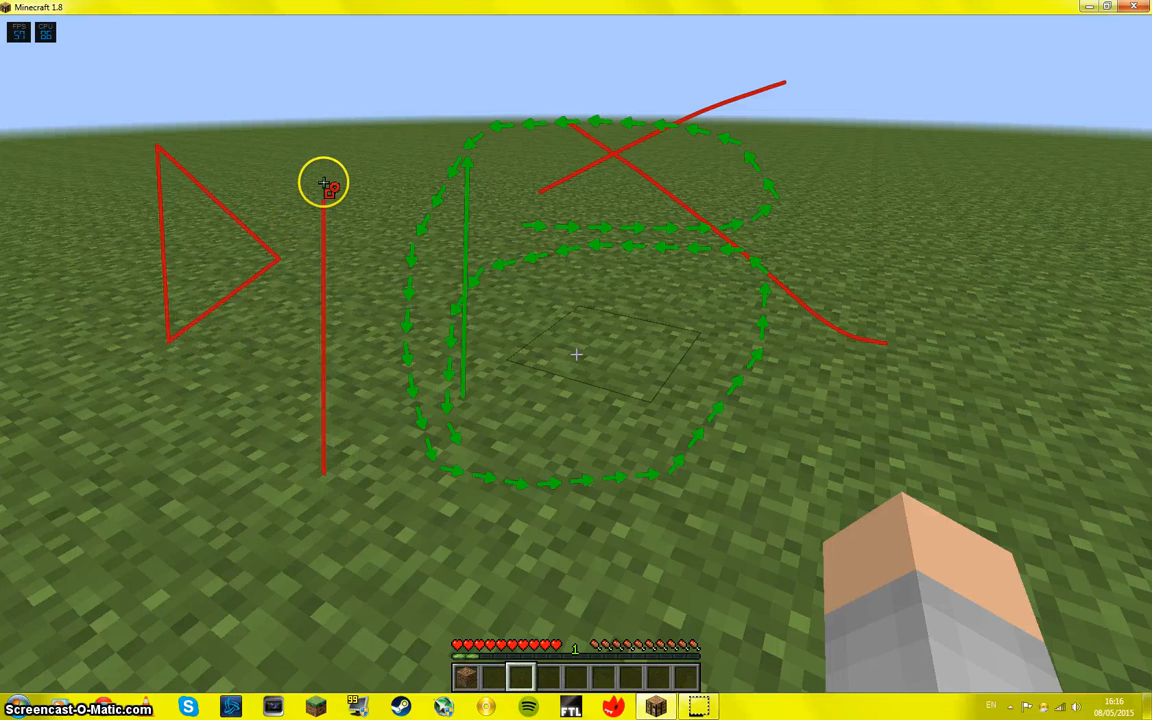
Step: Draw a thin diagonal red wedge, a large red circle and two red rectangles over the game, and exit annotation mode
mouse_move(926, 268)
left_mouse_down()
mouse_move(527, 558)
mouse_move(440, 560)
left_mouse_up()
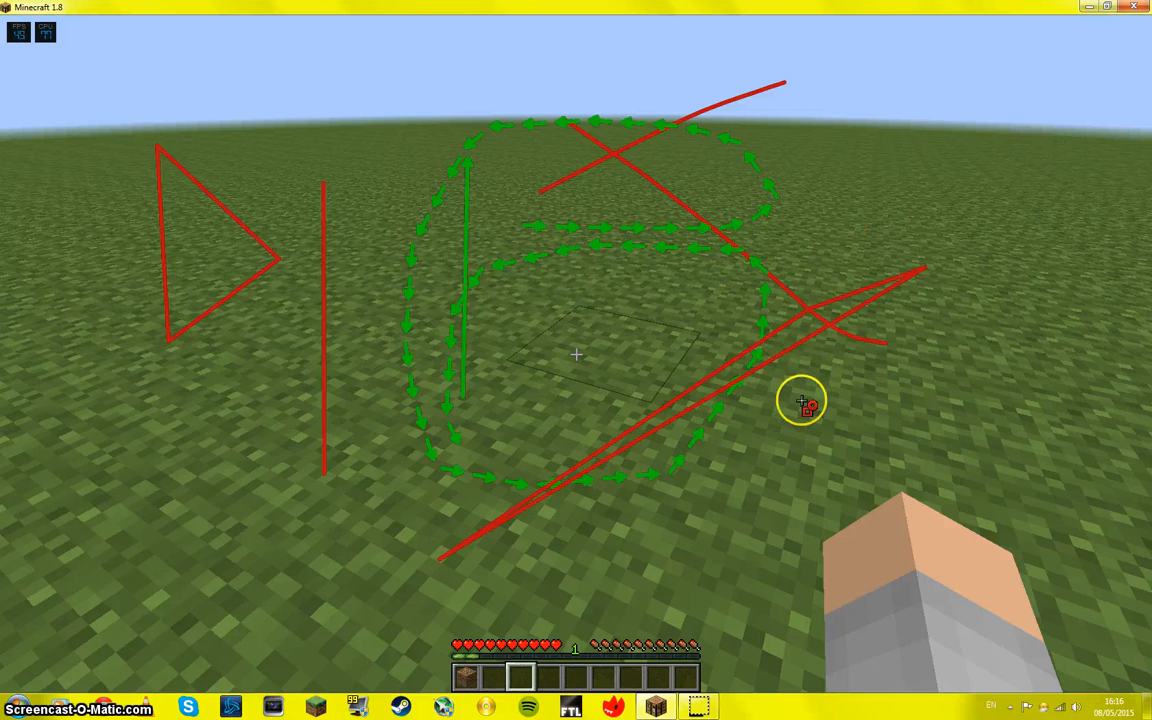
mouse_move(802, 401)
left_mouse_down()
mouse_move(1092, 233)
mouse_move(1024, 117)
mouse_move(990, 140)
left_mouse_up()
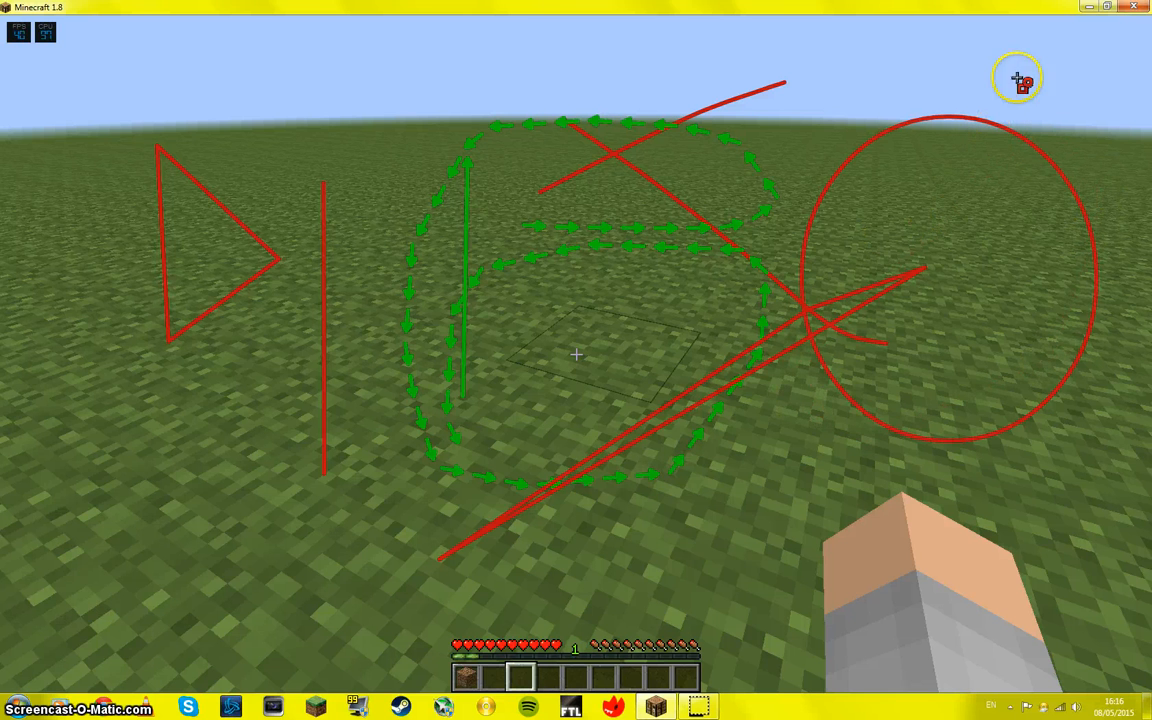
mouse_move(800, 530)
left_mouse_down()
mouse_move(753, 632)
mouse_move(849, 543)
mouse_move(800, 532)
left_mouse_up()
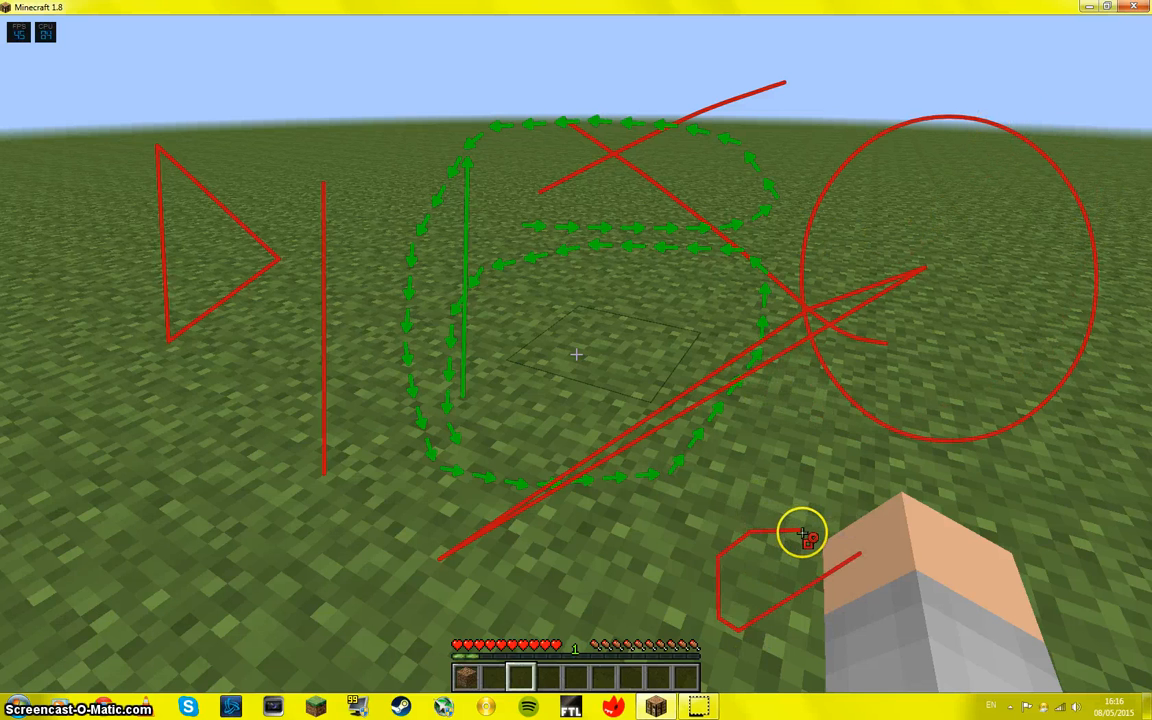
mouse_move(920, 497)
left_mouse_down()
mouse_move(920, 534)
mouse_move(937, 627)
mouse_move(1124, 620)
left_mouse_up()
left_click_drag(1117, 494, 936, 501)
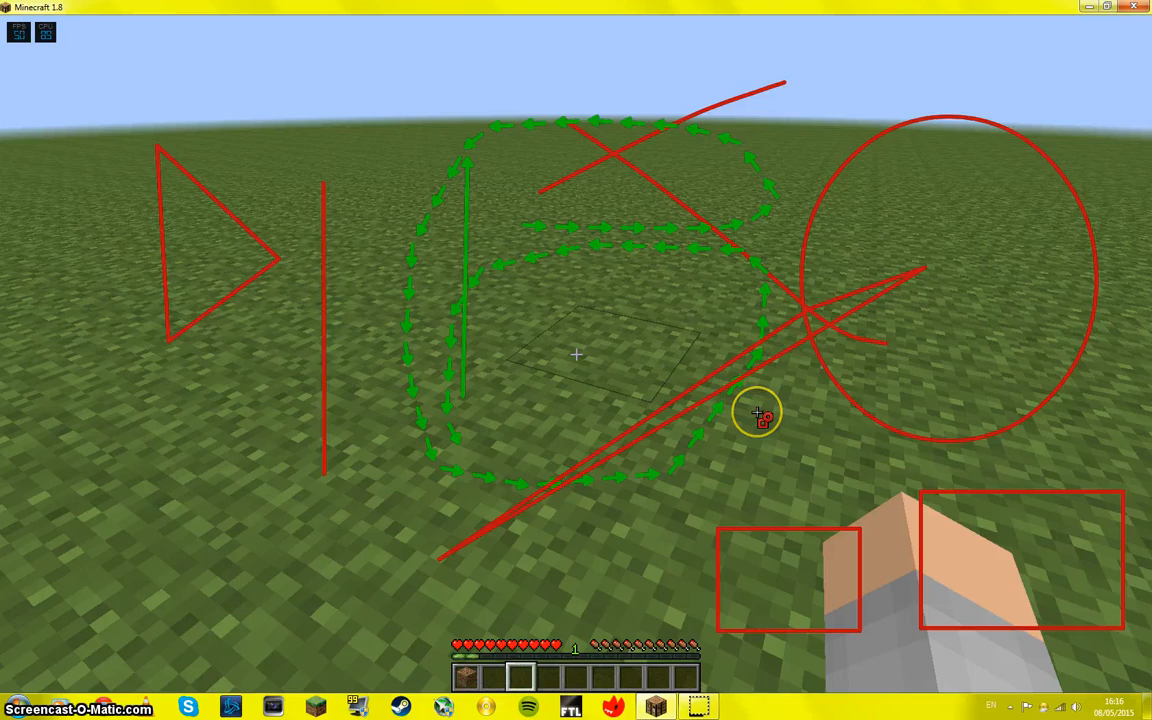
key("Escape")
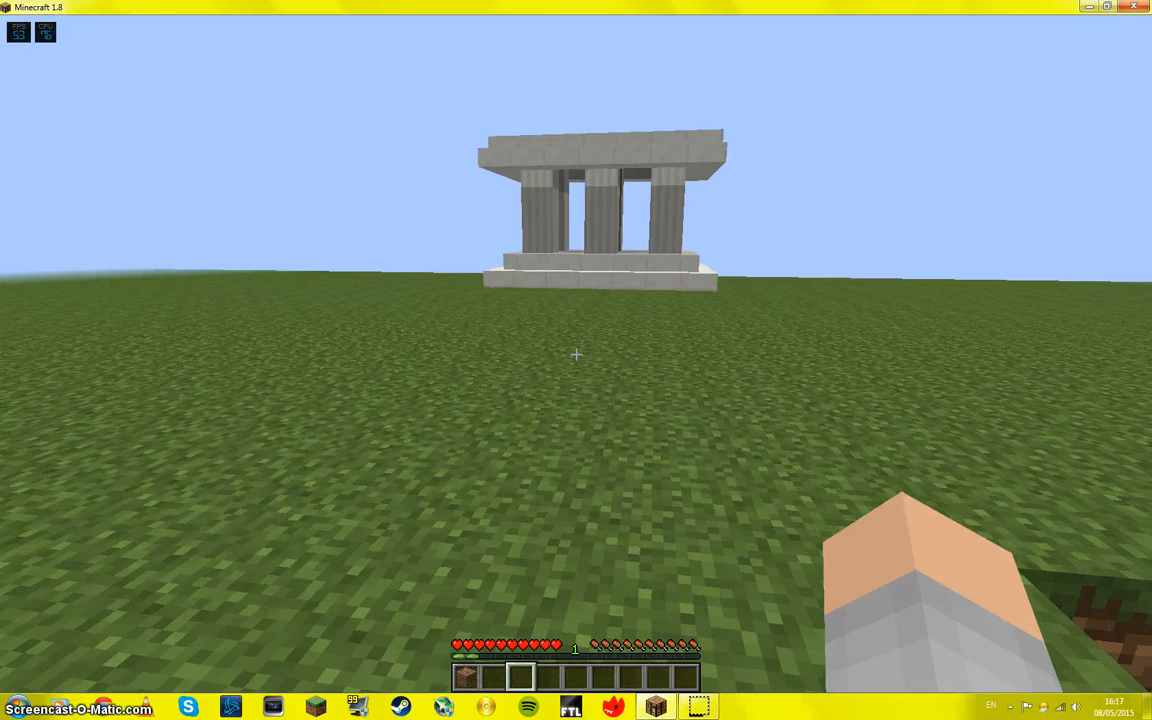
Step: Re-enter annotation mode, draw a straight green arrow up to the stone temple, and check the annotation key help
left_click(576, 354)
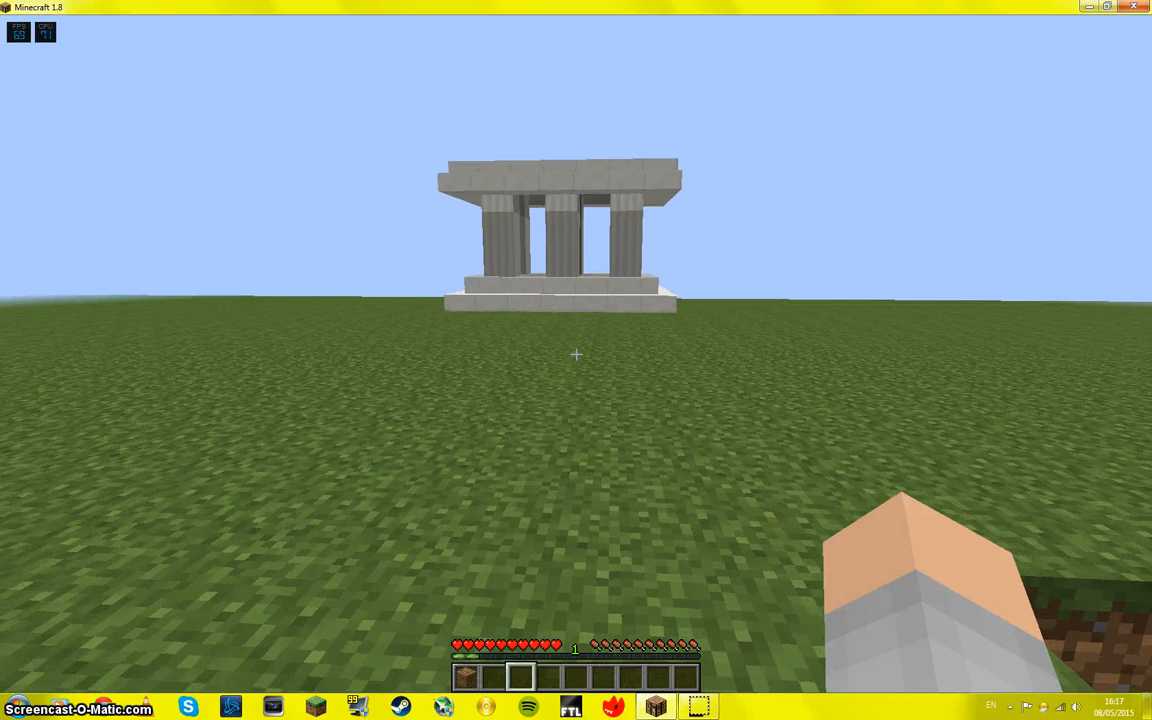
key("ctrl+Tab")
left_click(724, 95)
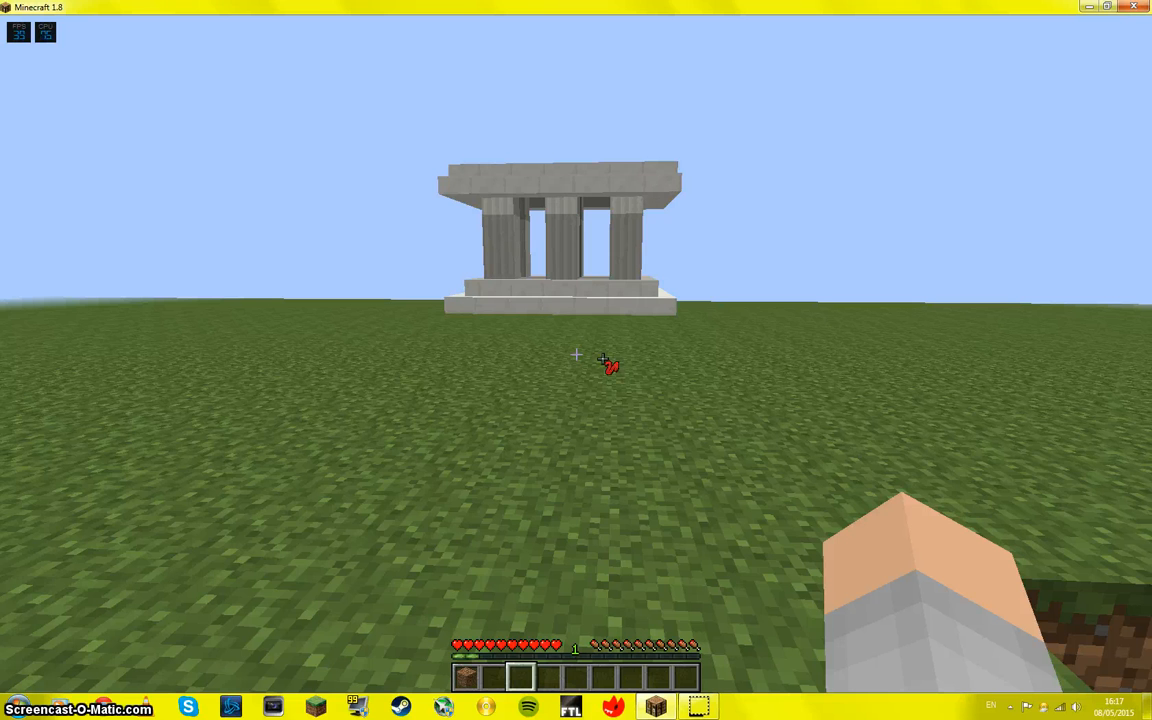
left_click(604, 360)
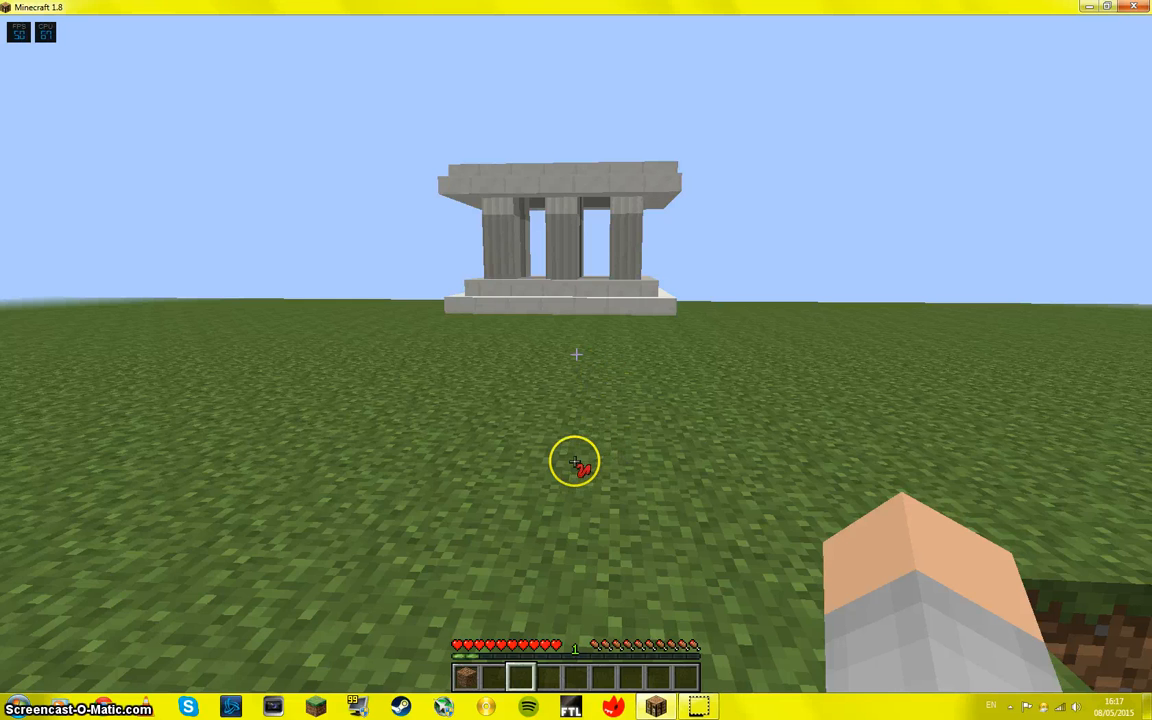
left_click_drag(575, 580, 575, 340)
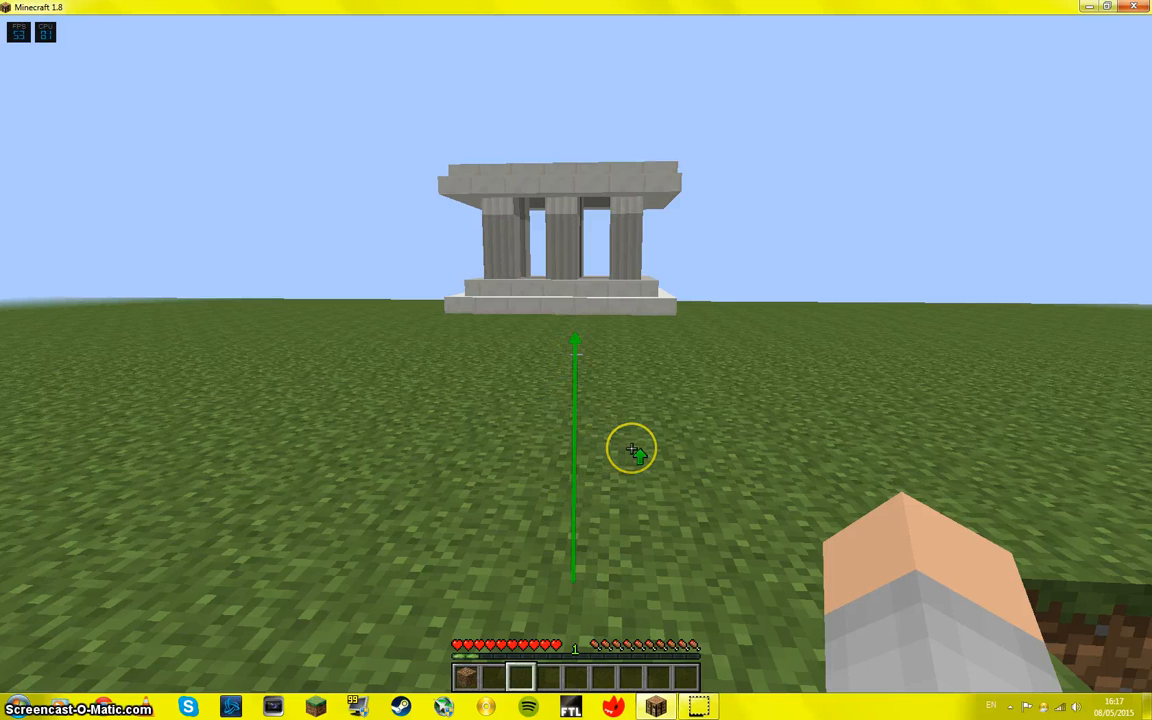
key("F1")
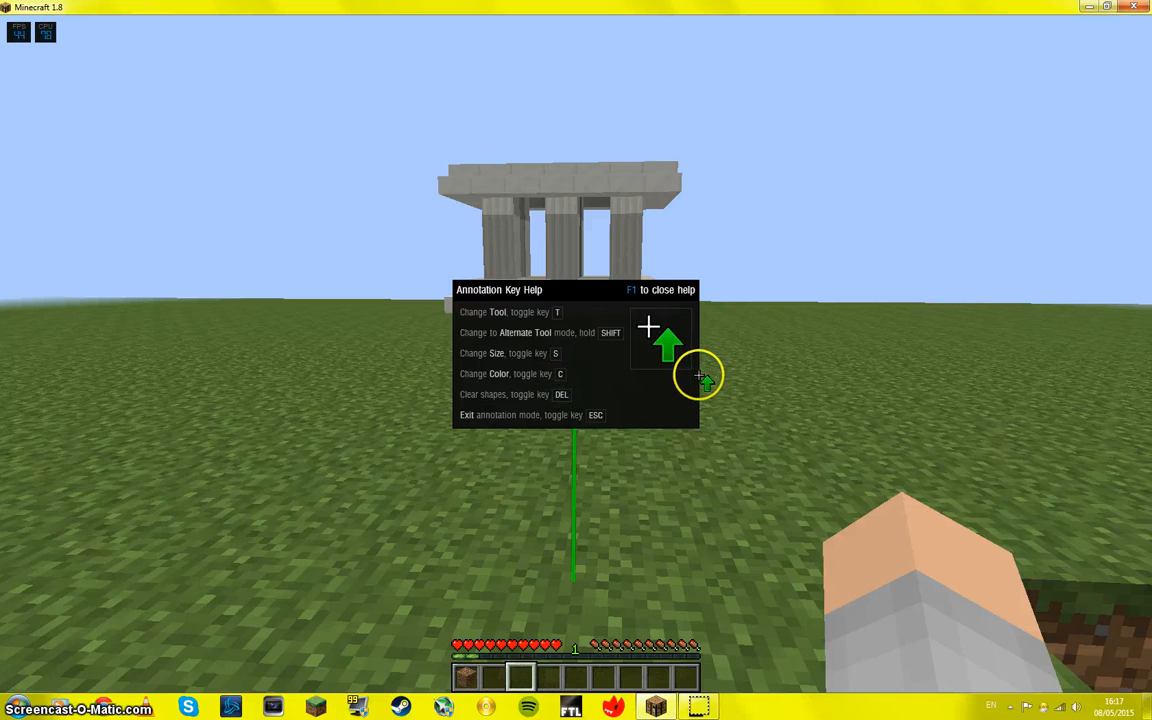
key("F1")
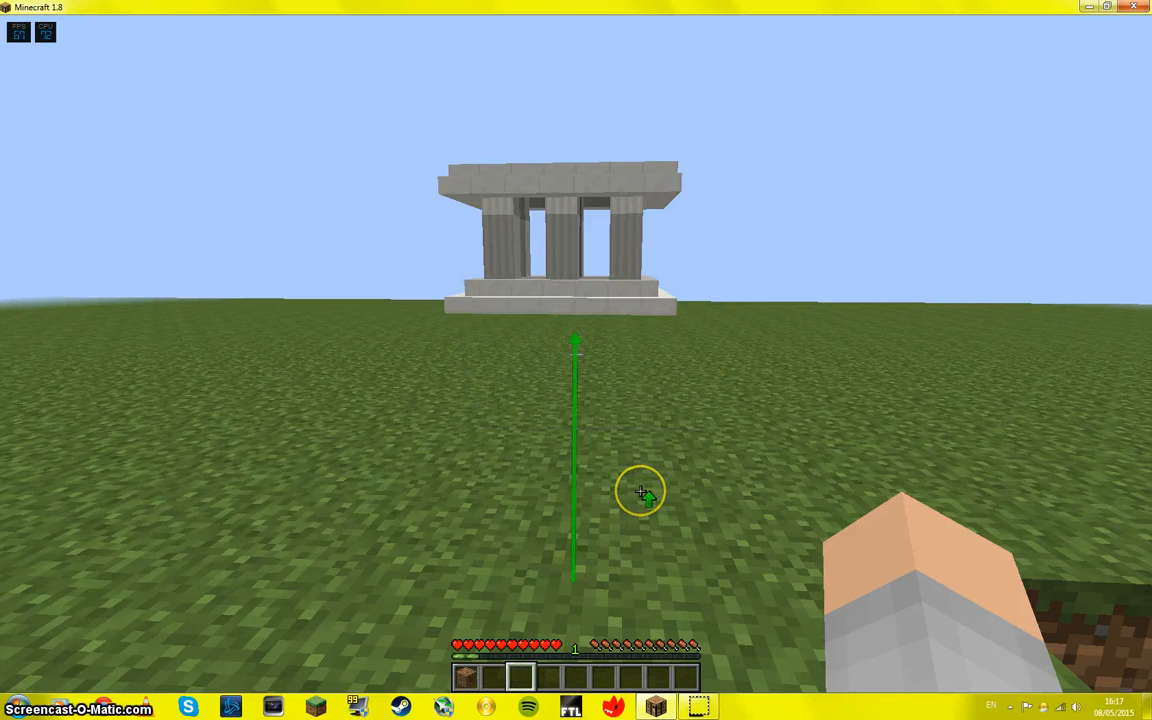
Step: Handwrite a row of red freehand letters ending in a Z beside the green arrow, and exit annotation mode
key("p")
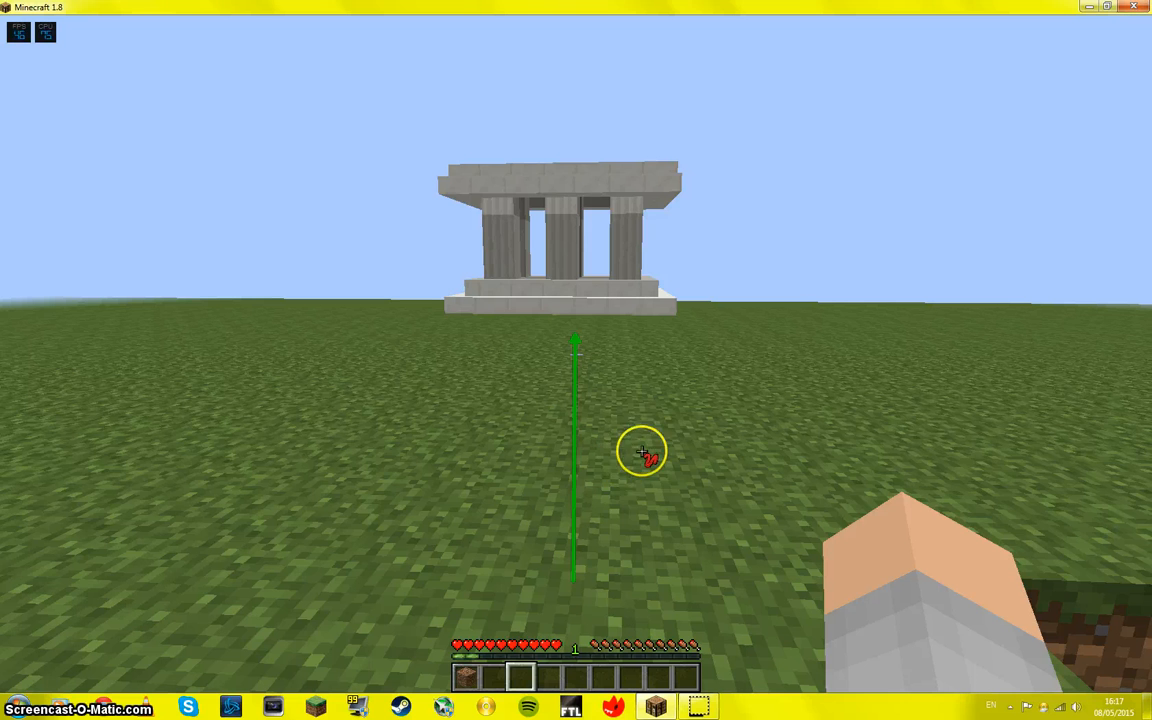
mouse_move(660, 455)
left_mouse_down()
mouse_move(665, 573)
mouse_move(682, 555)
mouse_move(700, 470)
mouse_move(705, 532)
mouse_move(775, 428)
mouse_move(776, 457)
mouse_move(873, 495)
mouse_move(887, 464)
mouse_move(921, 510)
mouse_move(906, 491)
mouse_move(940, 481)
left_mouse_up()
mouse_move(912, 424)
left_mouse_down()
mouse_move(913, 491)
mouse_move(945, 517)
left_mouse_up()
left_click_drag(897, 470, 903, 535)
left_click_drag(897, 478, 908, 460)
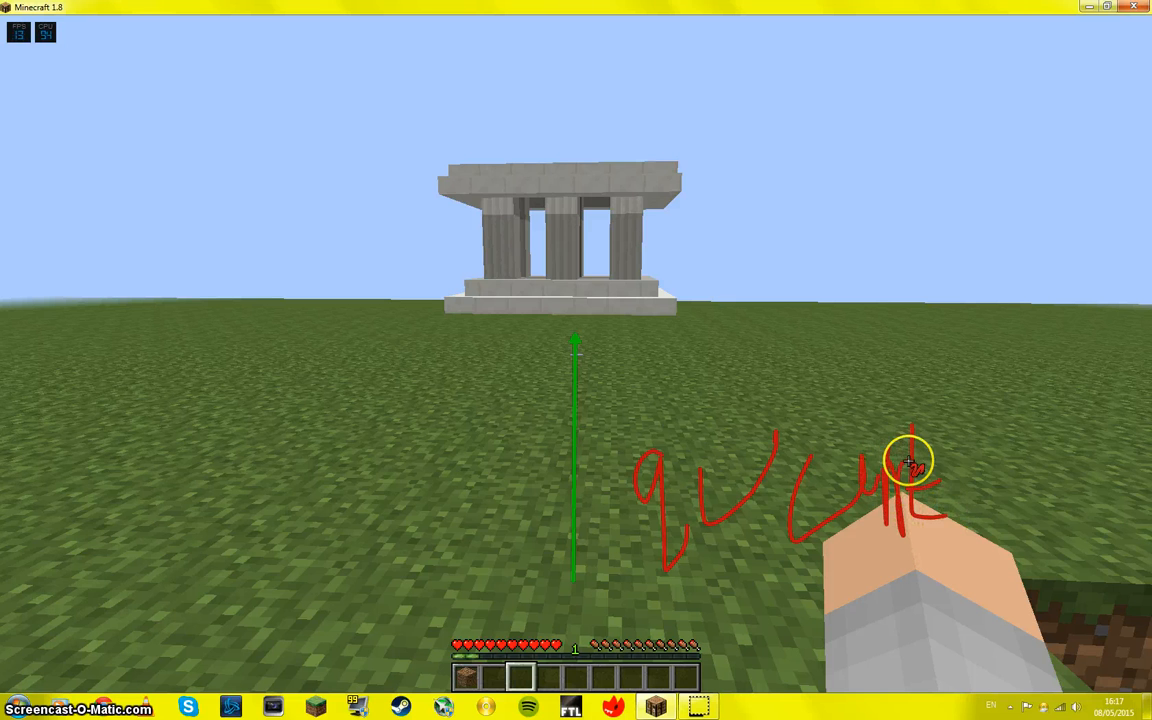
mouse_move(969, 435)
left_mouse_down()
mouse_move(1044, 441)
mouse_move(987, 481)
mouse_move(981, 506)
mouse_move(1063, 507)
left_mouse_up()
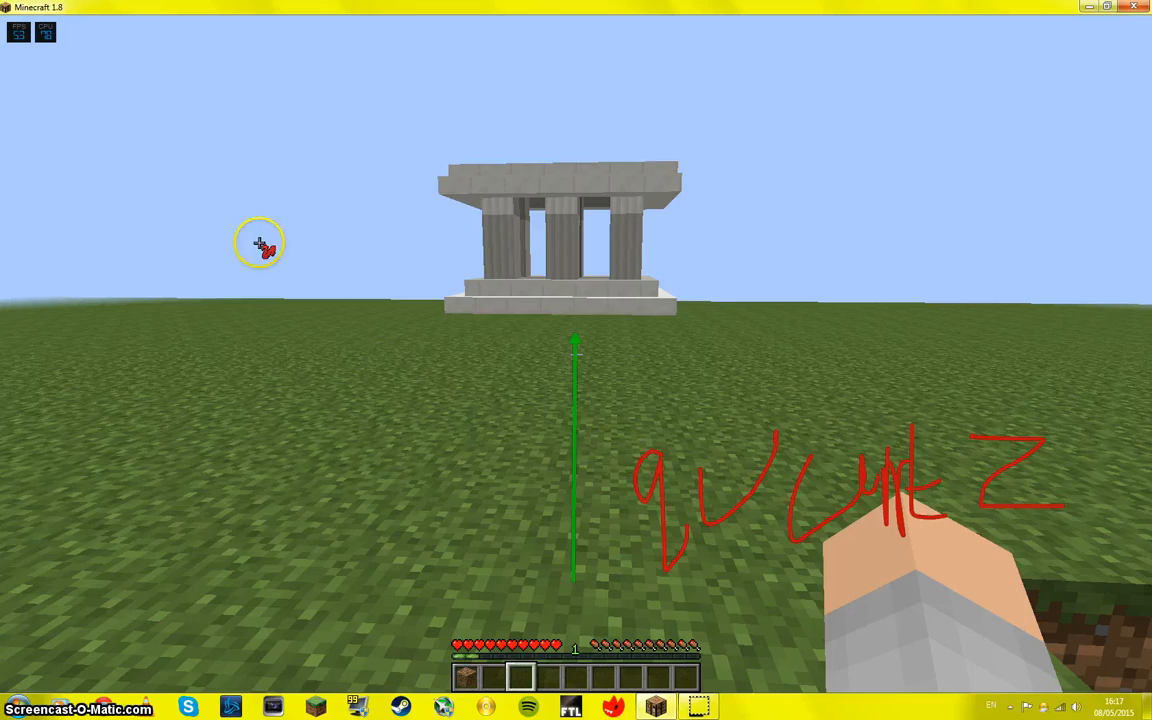
key("Escape")
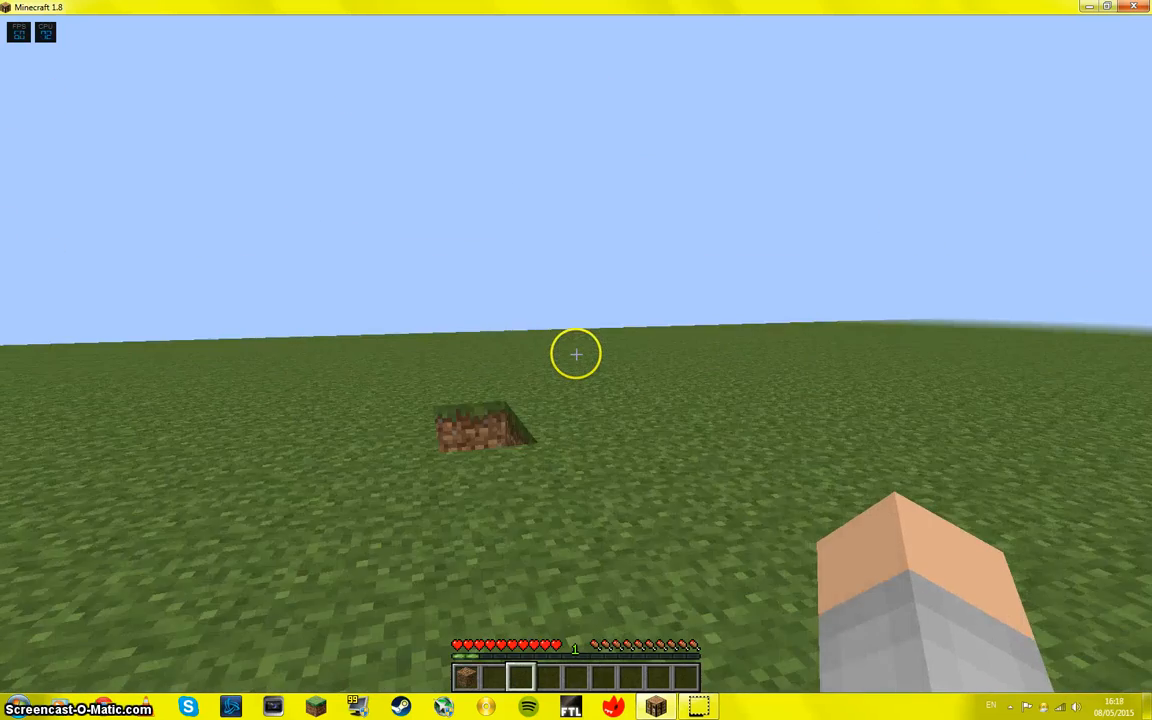
key("s")
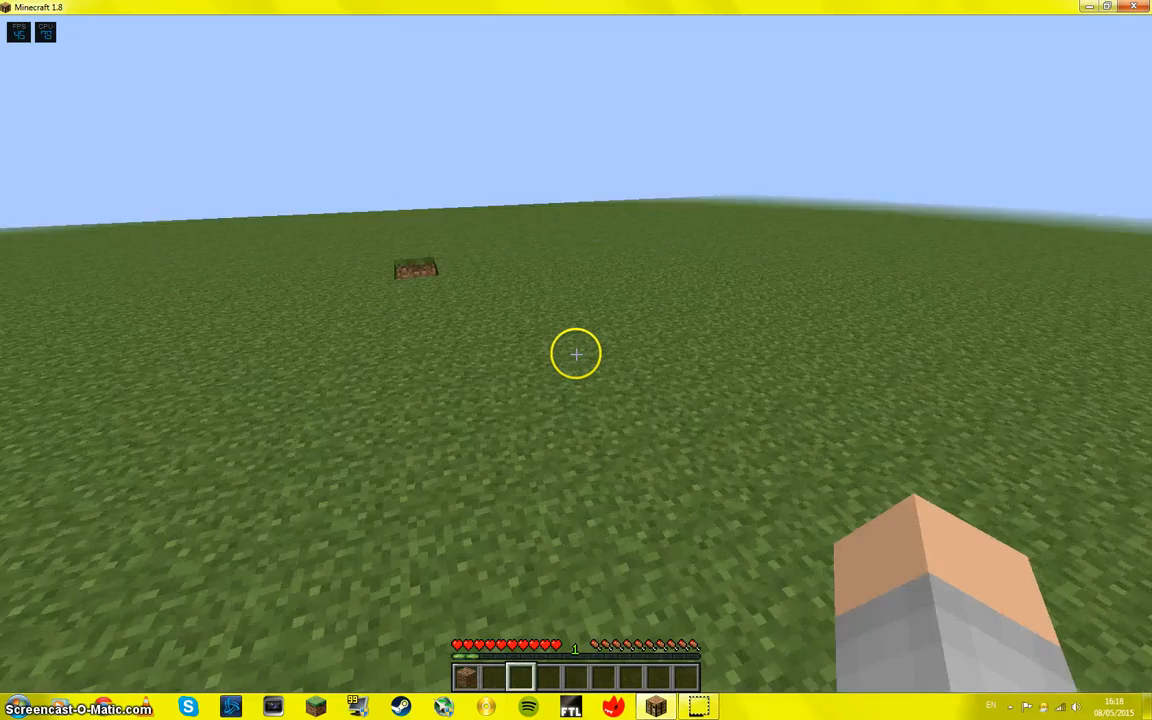
key("w")
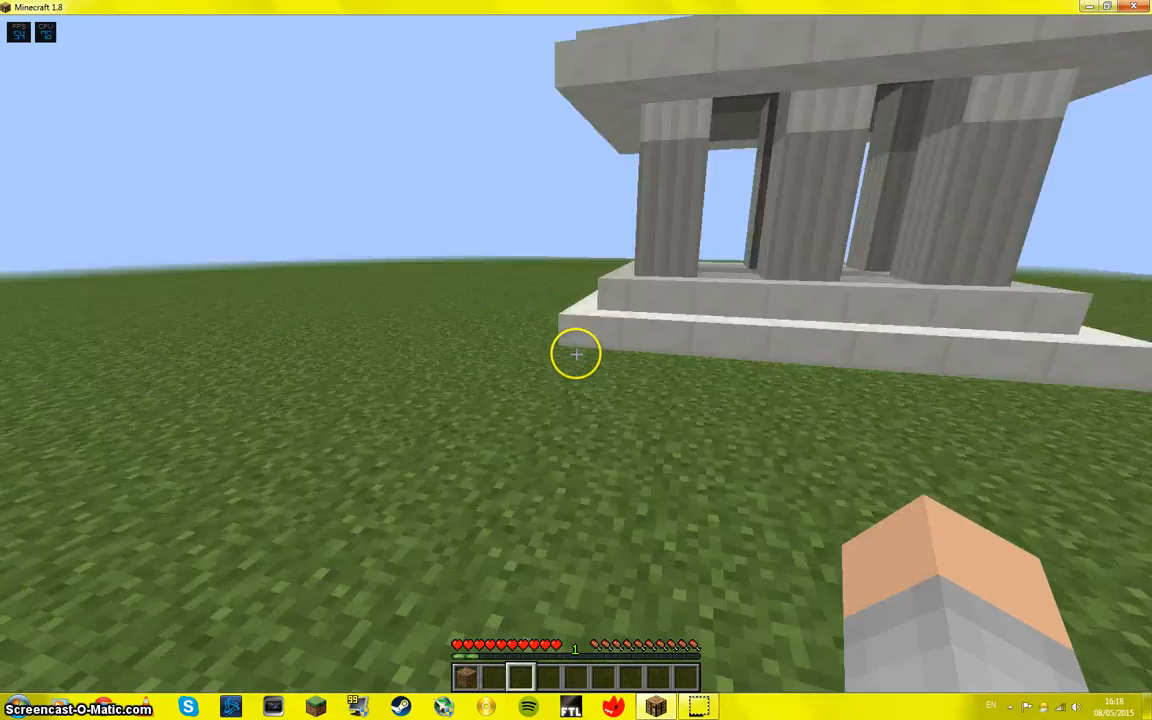
key("w")
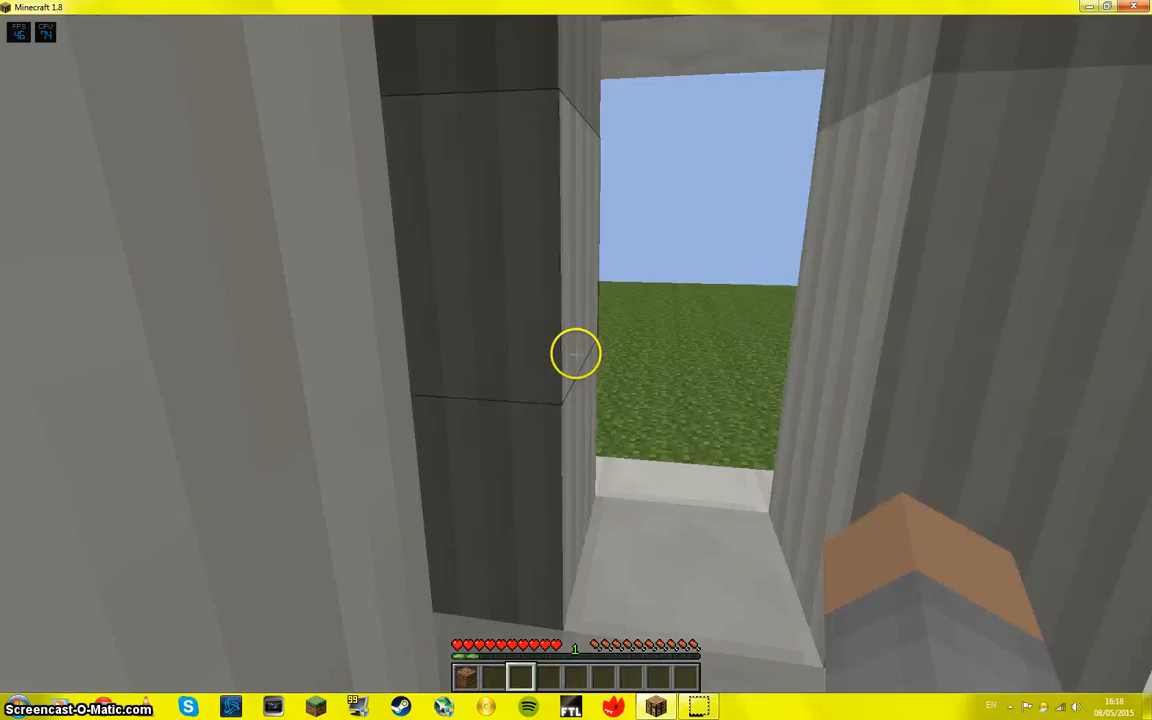
key("w")
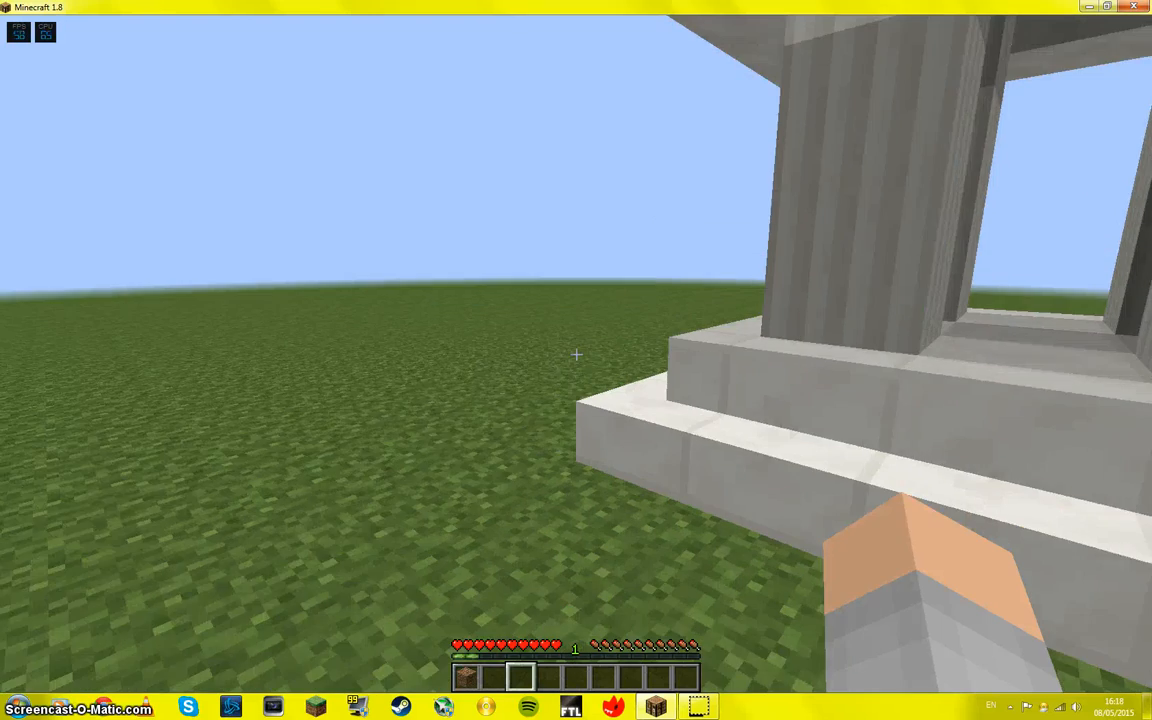
key("w")
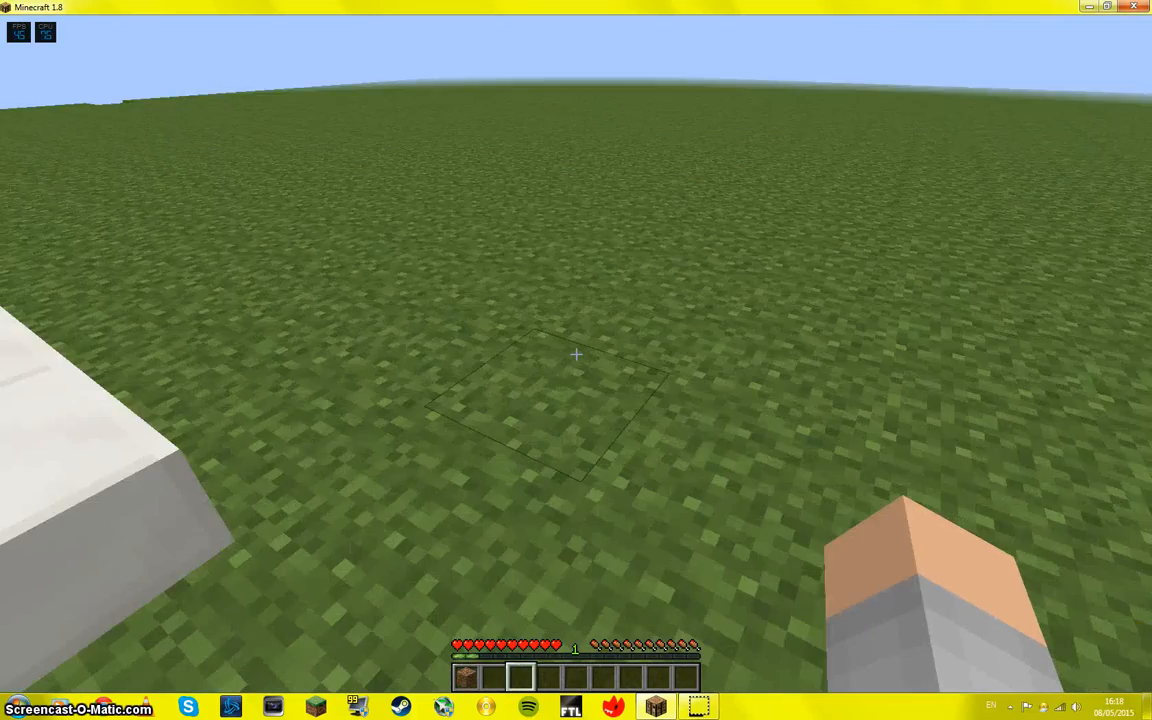
left_click(576, 355)
Step: Pause the game, exit XSplit Gamecaster and minimize Minecraft
key("Escape")
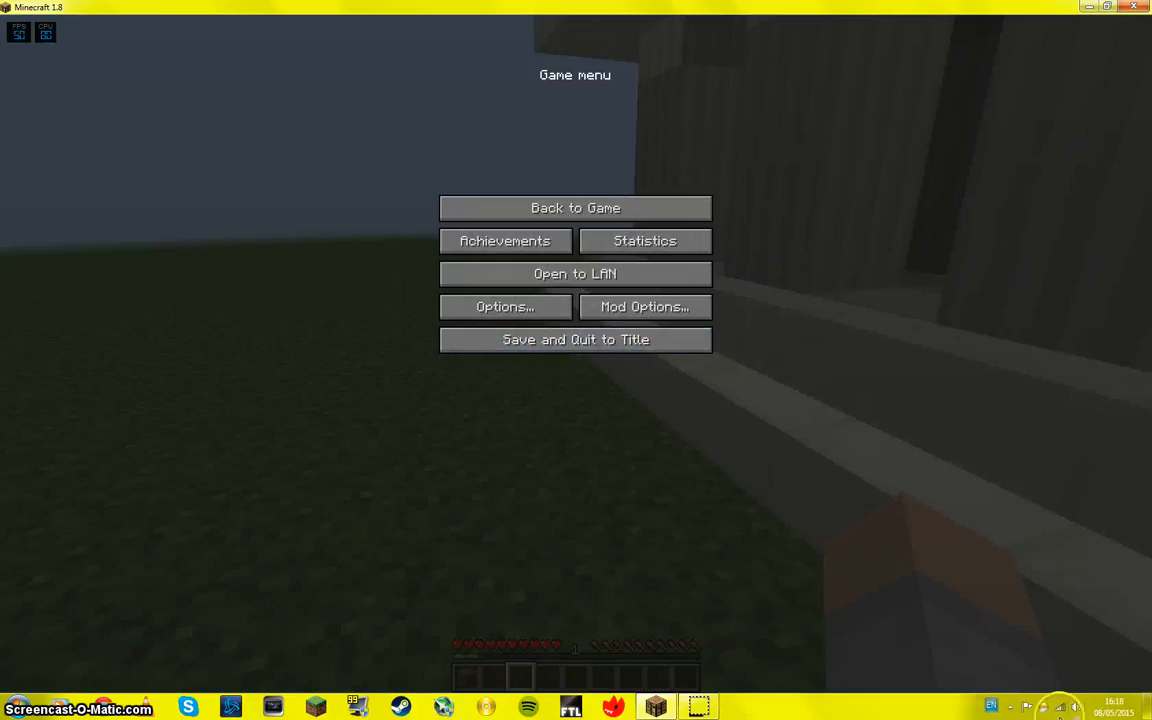
left_click(1010, 706)
right_click(989, 640)
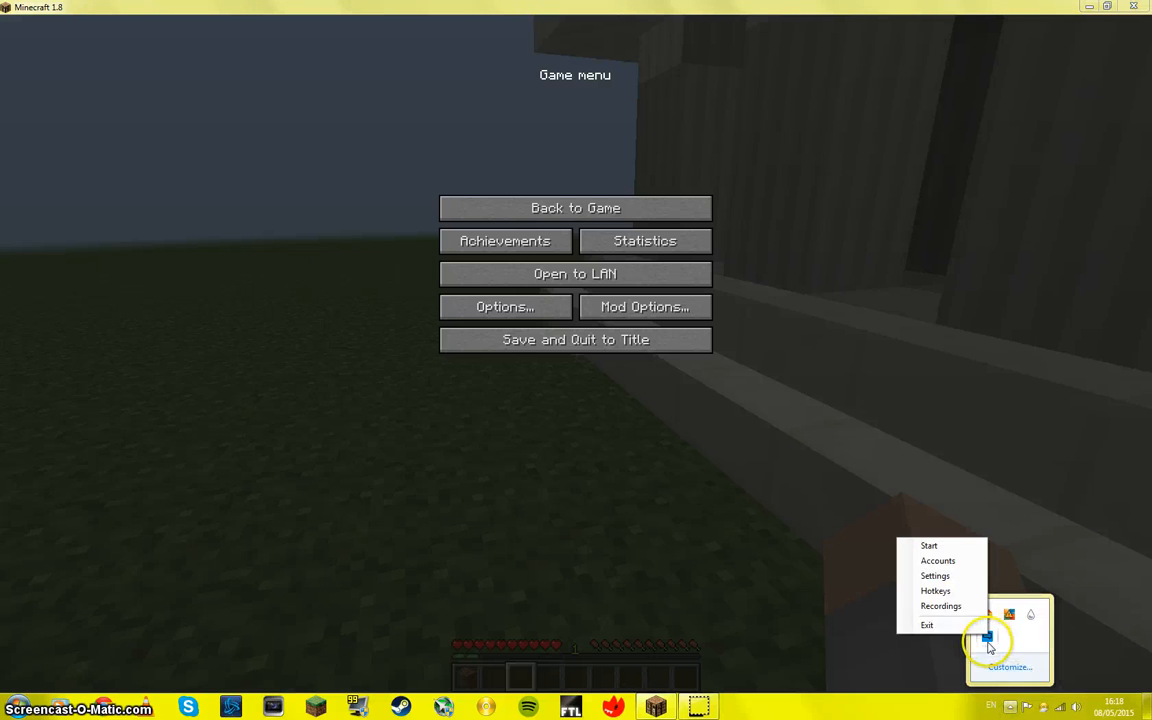
left_click(931, 622)
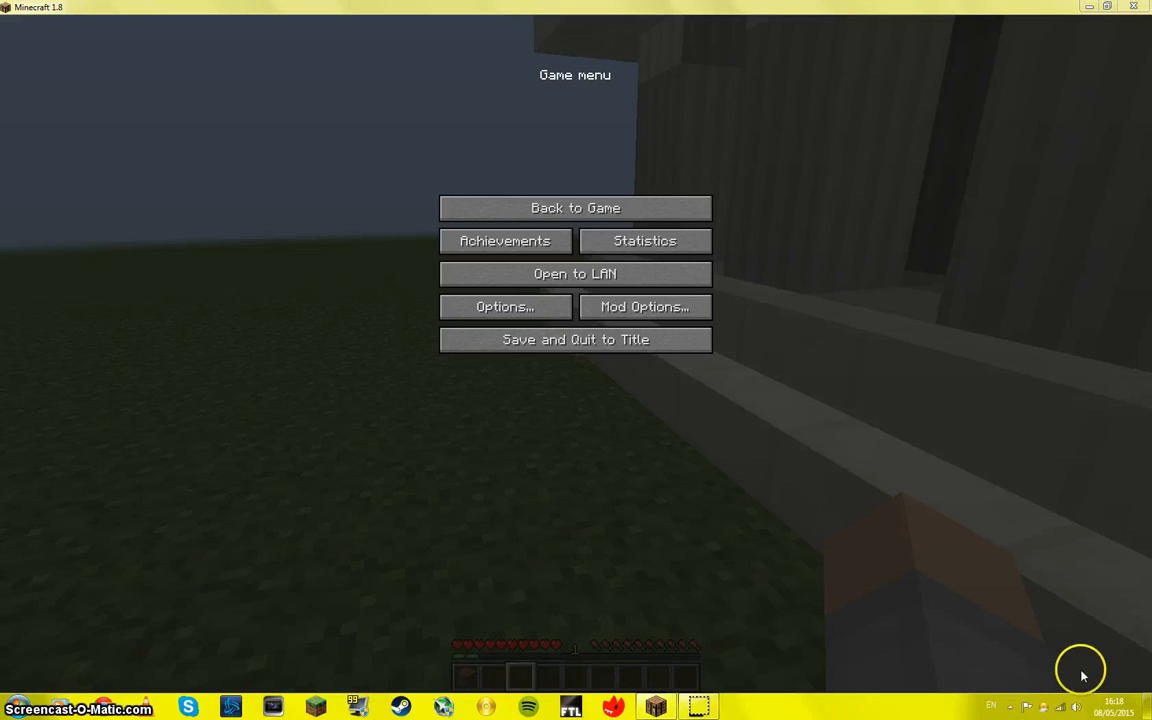
left_click(1010, 706)
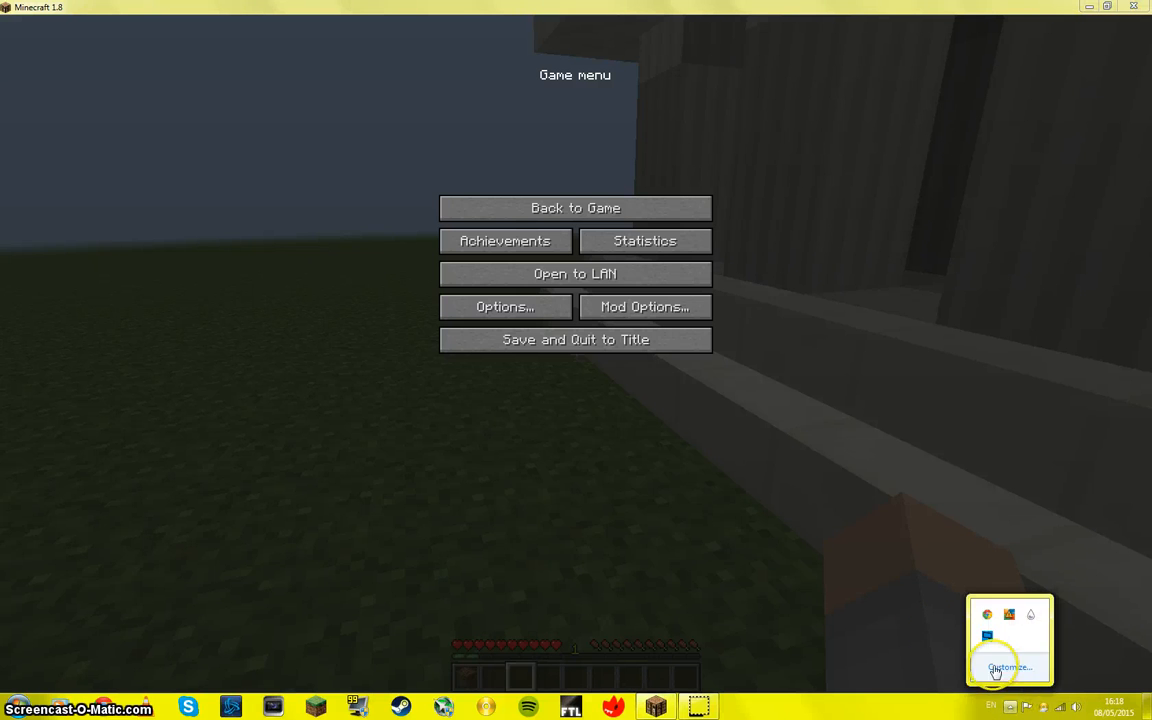
left_click(1089, 7)
Step: Set the Gamecaster feedback request not to show again and cancel it without giving a rating
left_click(1010, 707)
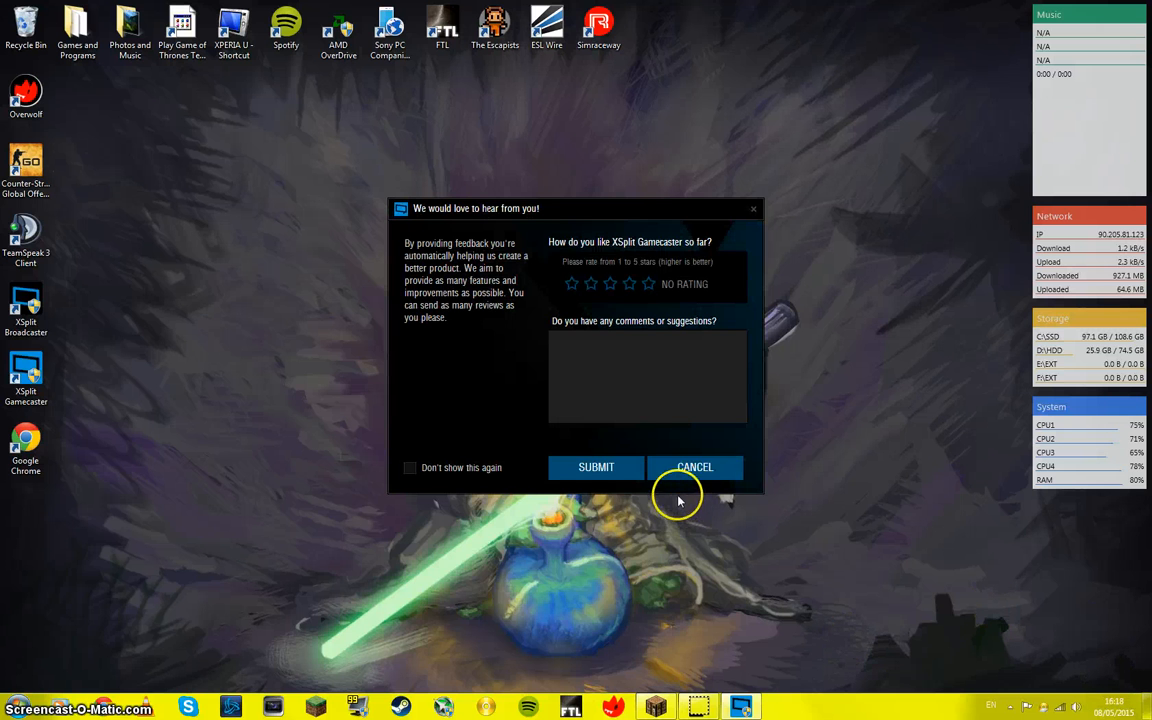
left_click(388, 470)
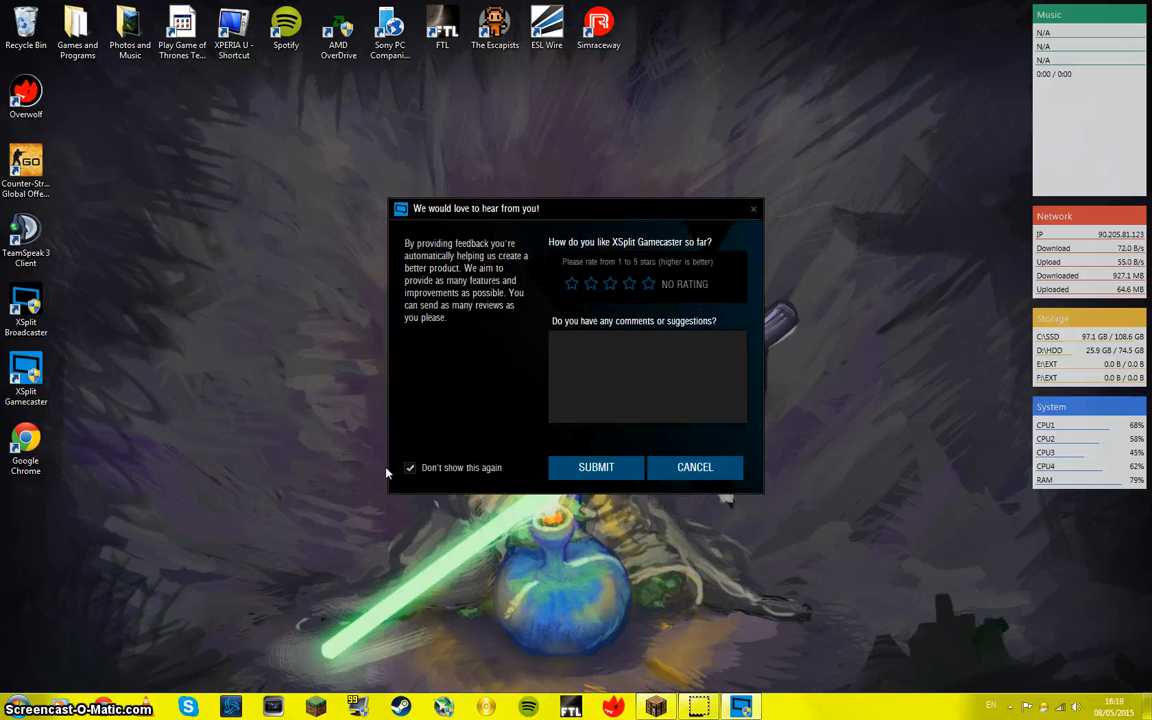
left_click(725, 467)
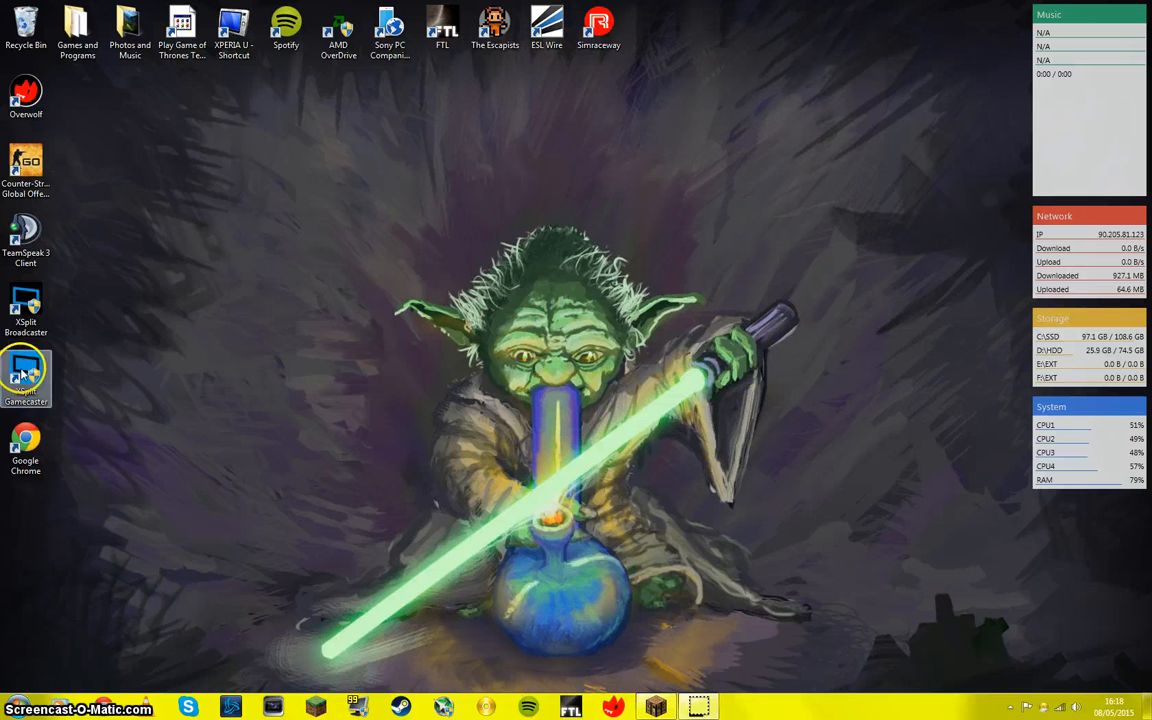
Step: Launch XSplit Broadcaster from the desktop
double_click(25, 310)
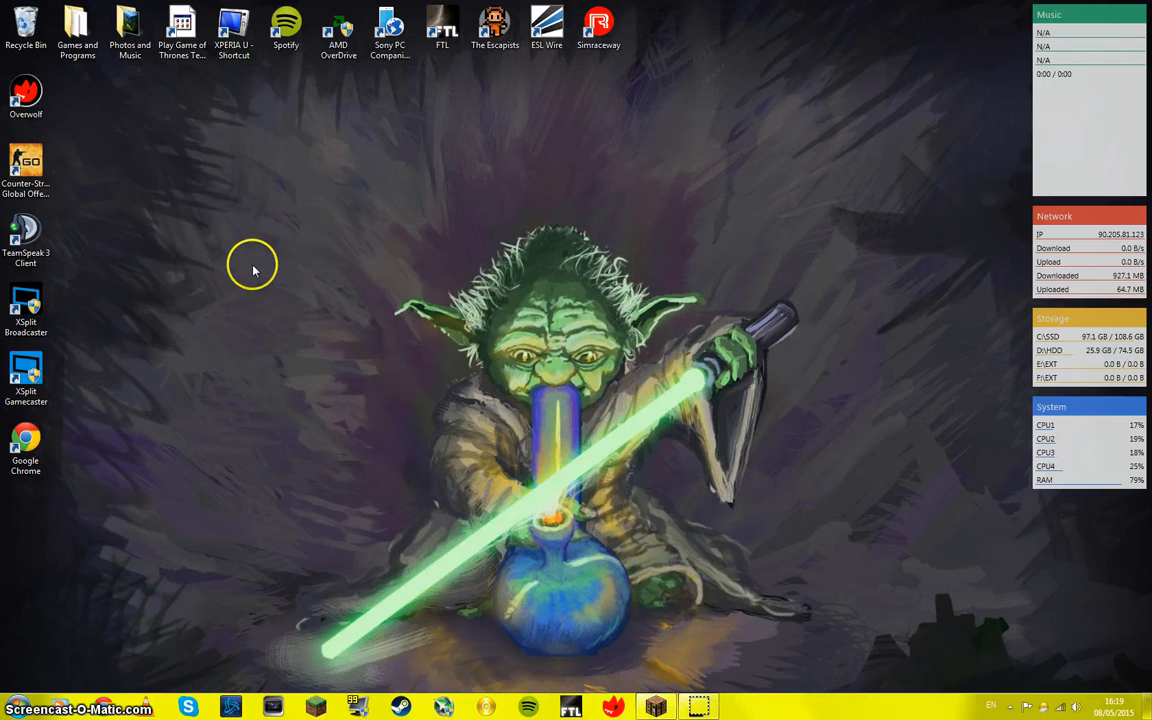
double_click(26, 305)
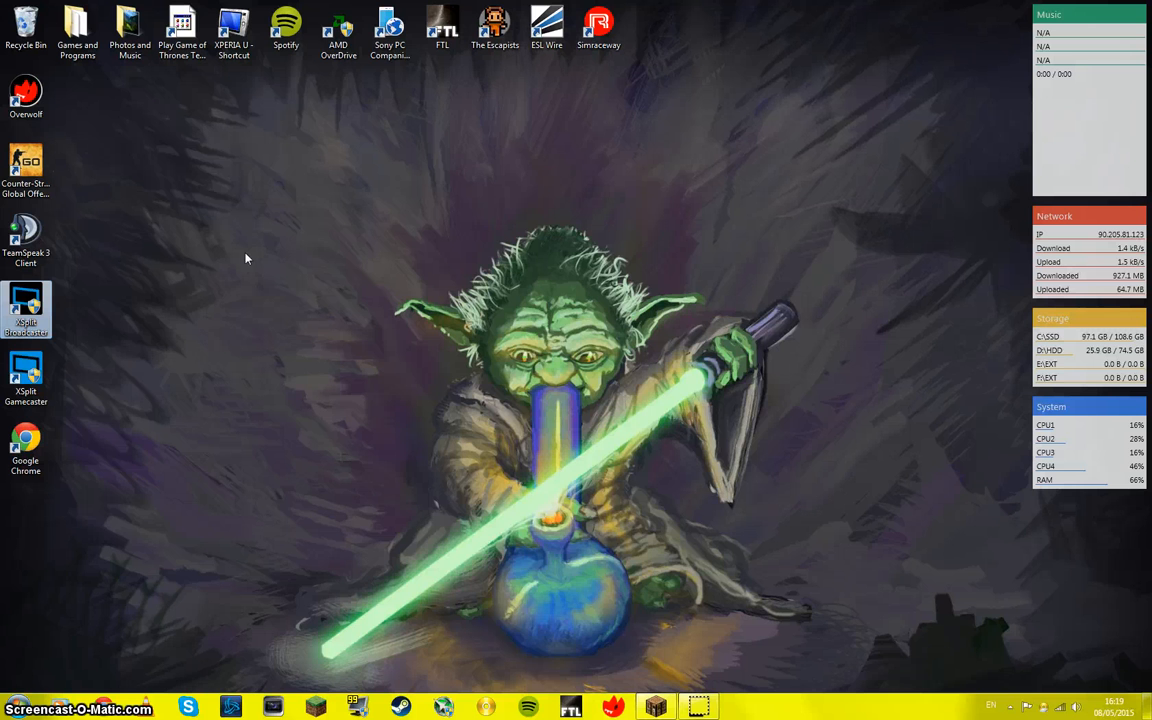
left_click(1010, 706)
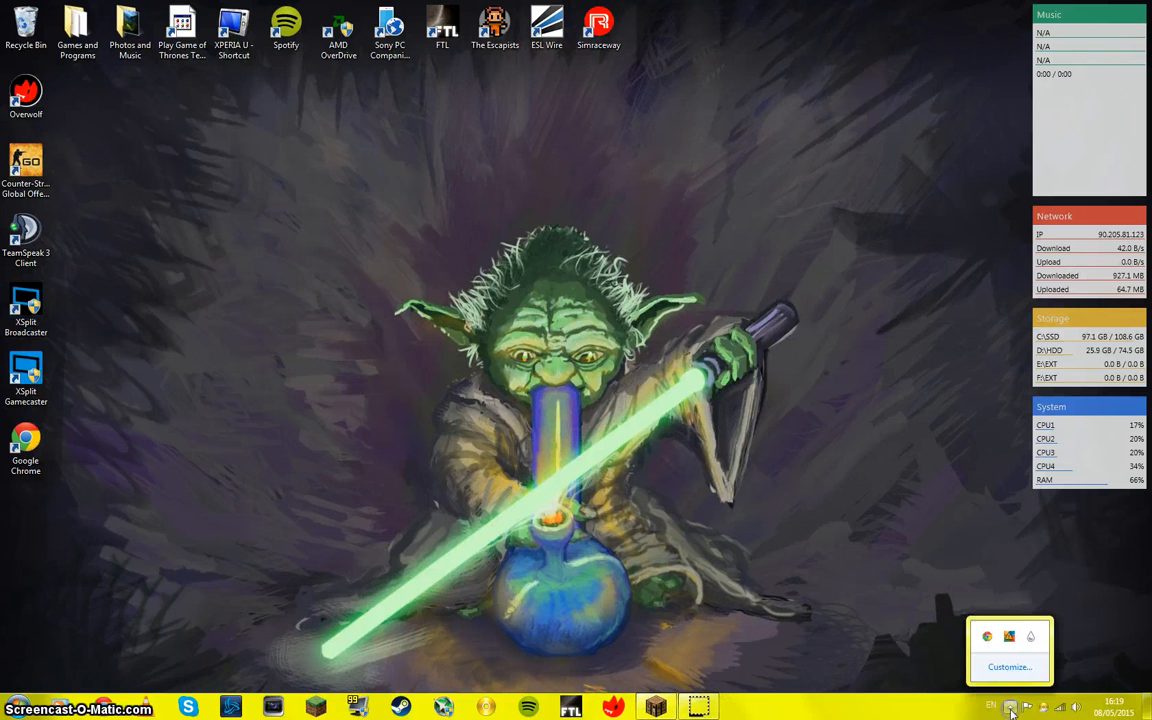
left_click(813, 547)
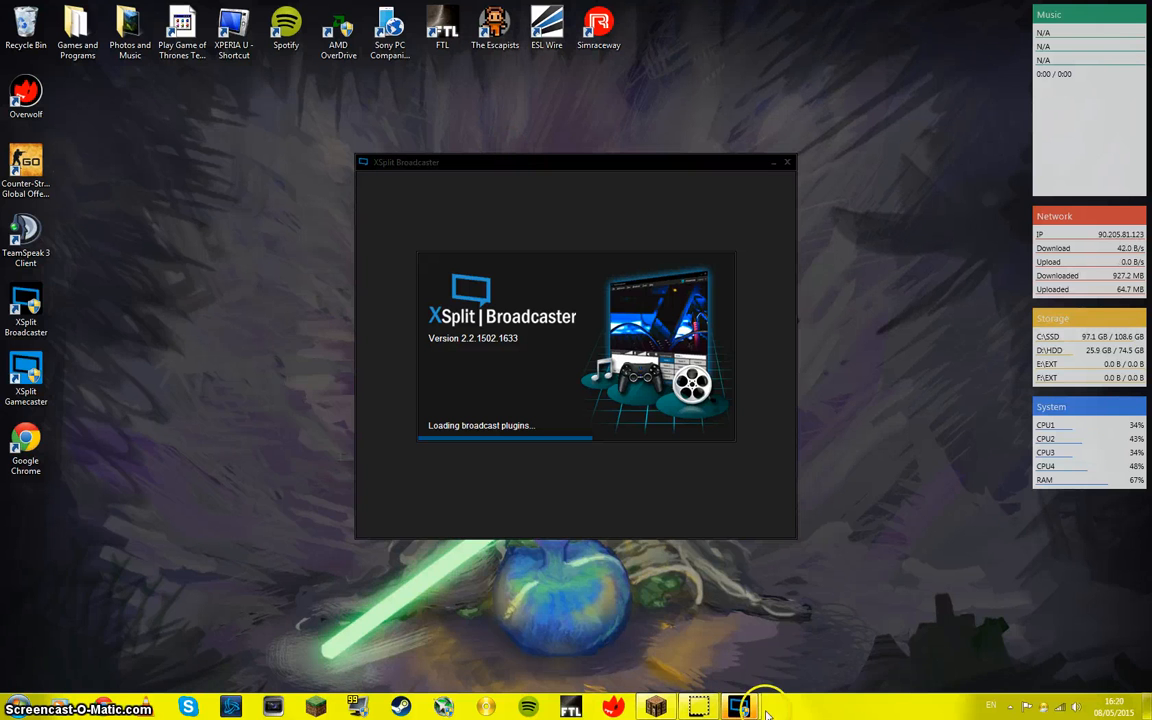
mouse_move(745, 708)
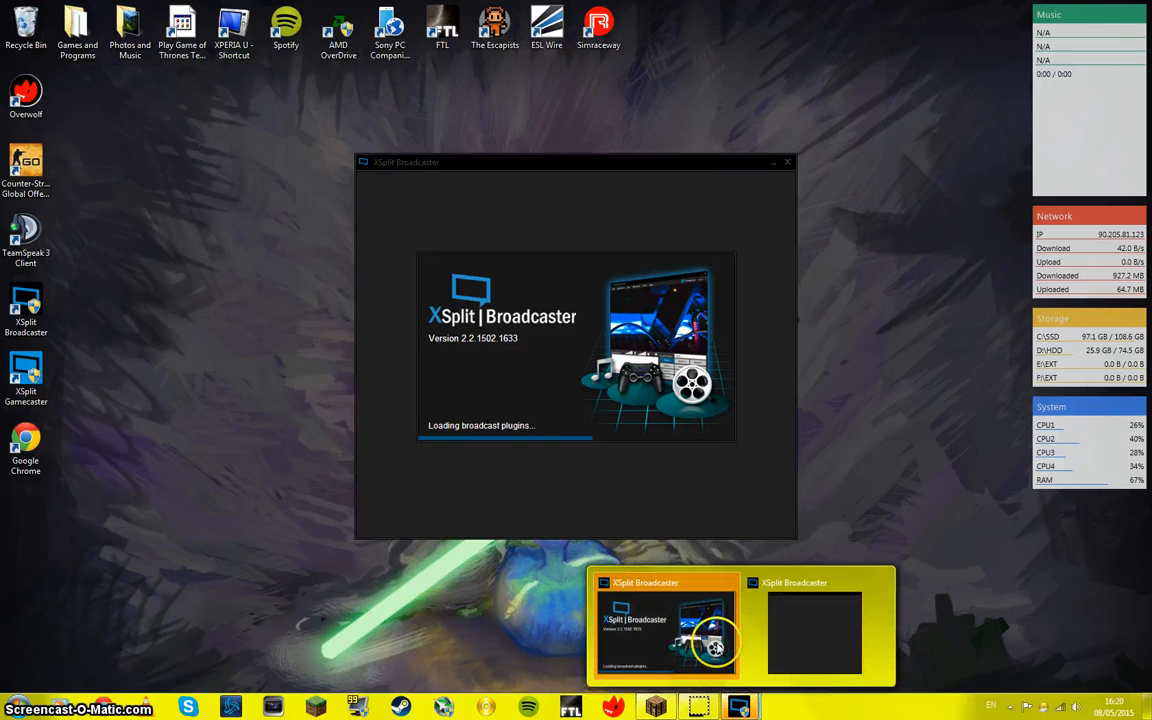
Step: Dismiss the license expiry notice, restore the paused Minecraft window and bring XSplit Broadcaster in front of it
left_click(808, 626)
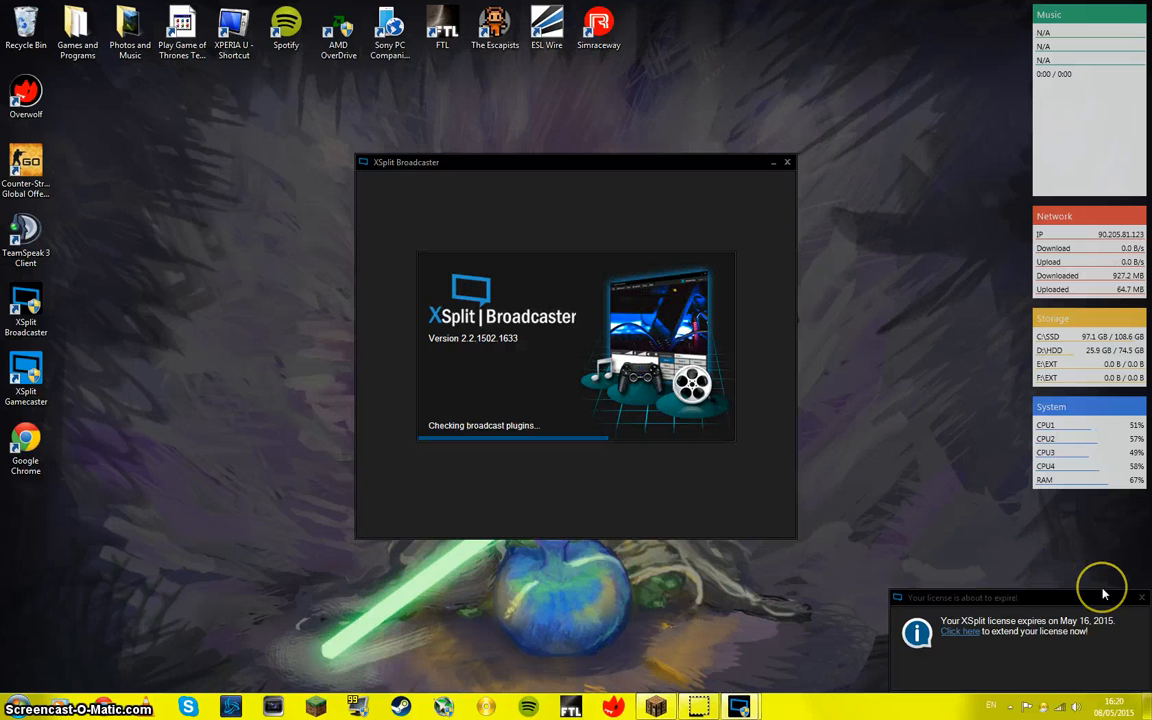
left_click(1141, 597)
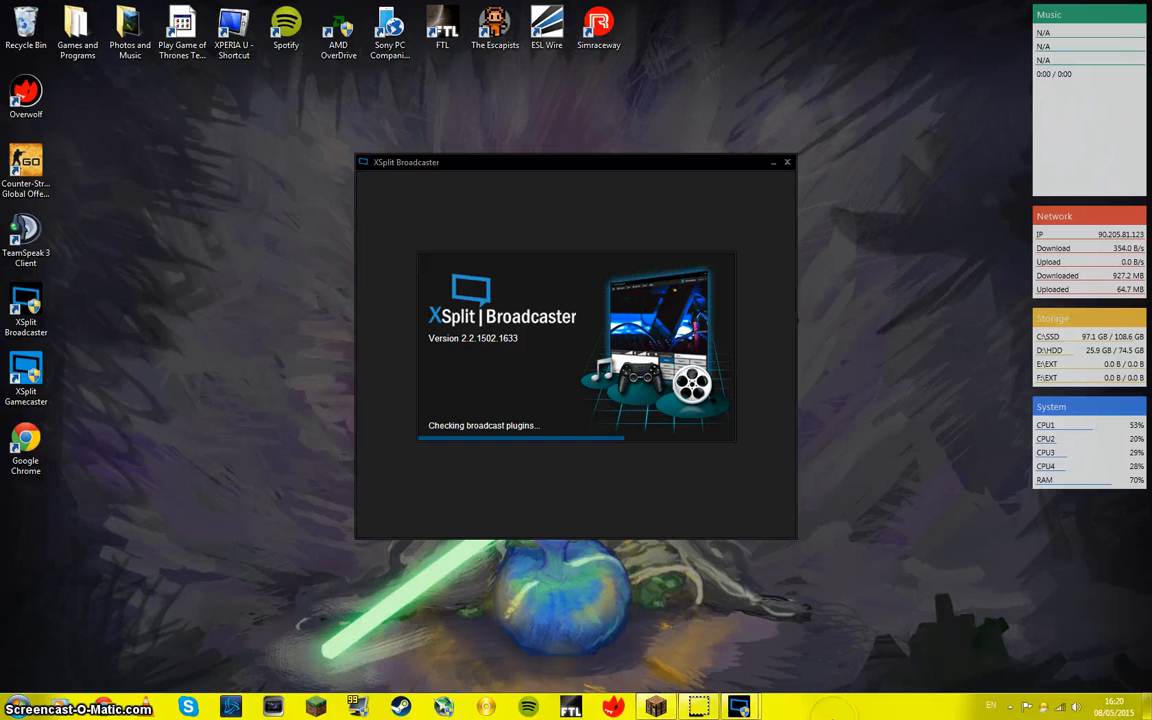
mouse_move(747, 693)
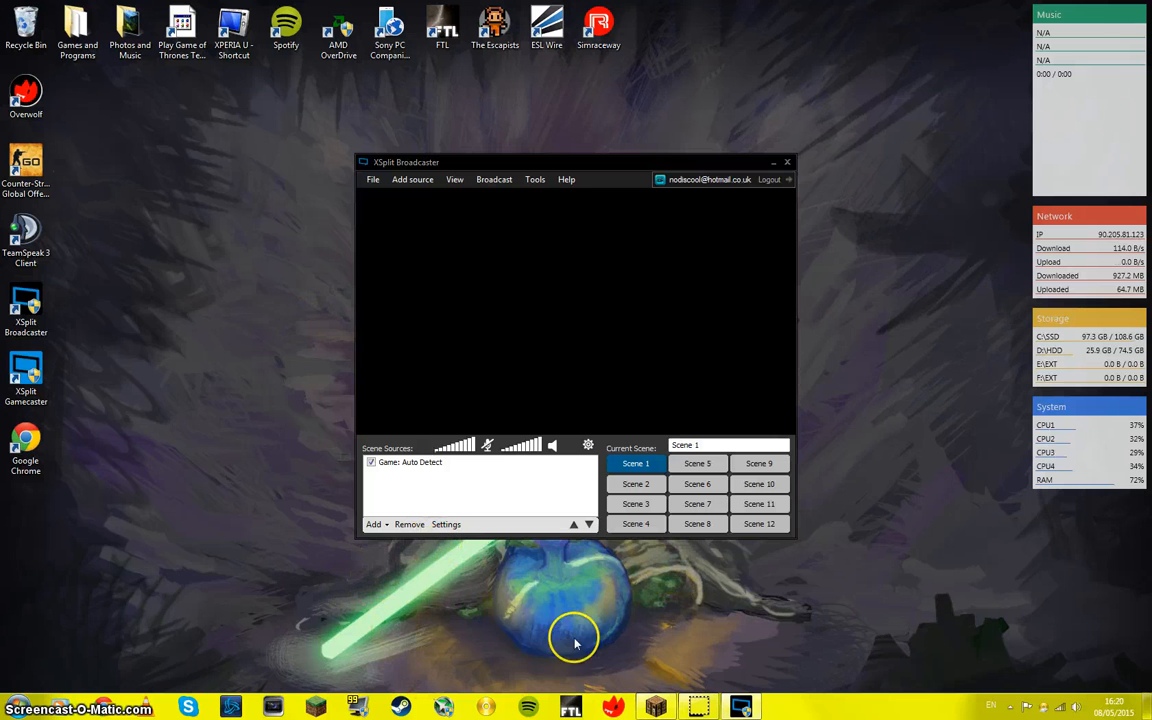
left_click(667, 710)
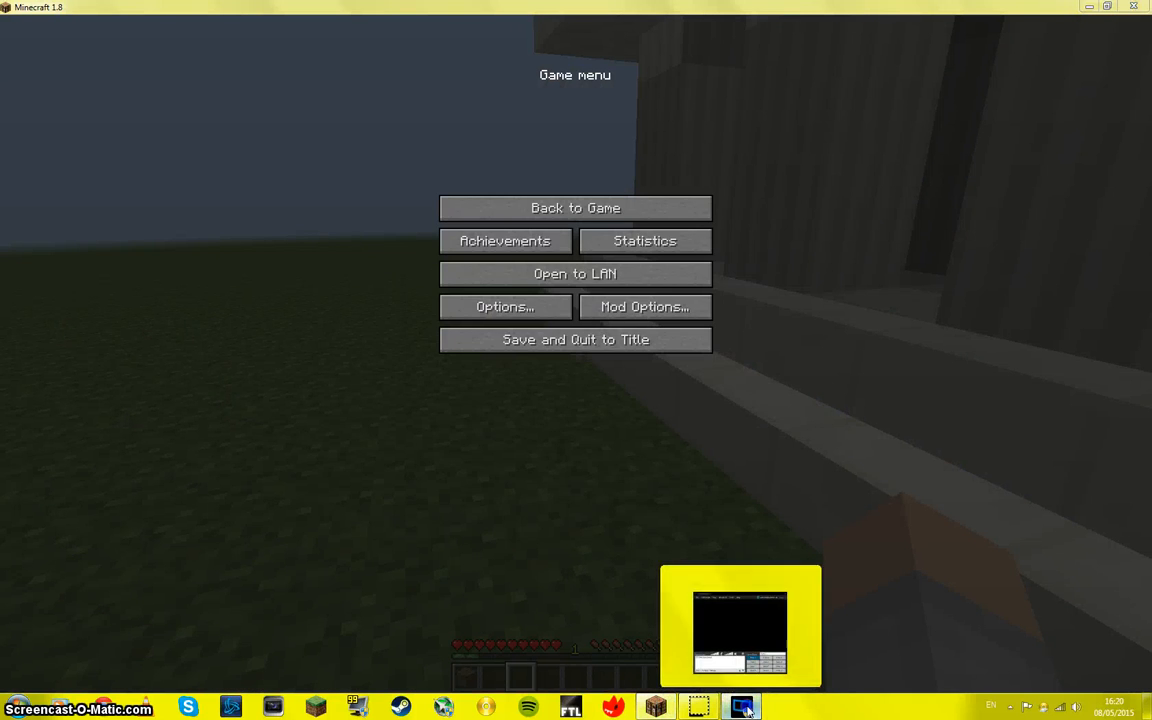
left_click(758, 705)
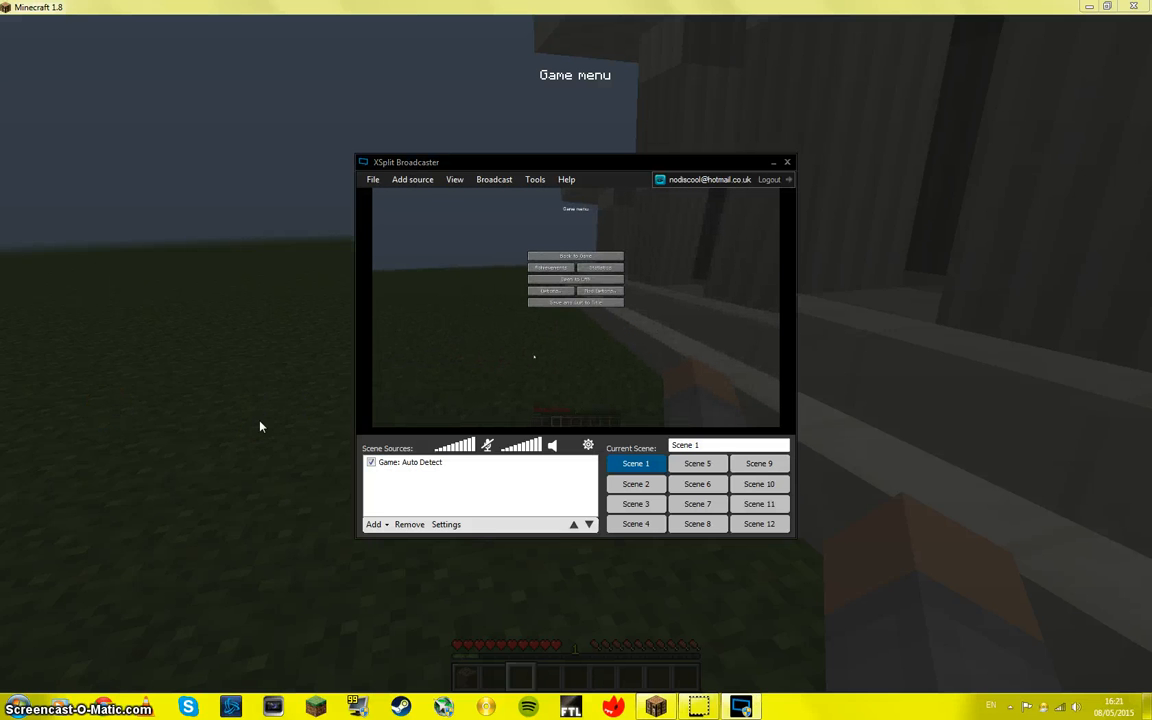
Step: Add a screen capture of a narrow upright region of the Minecraft sky and grass to Scene 1
left_click(342, 530)
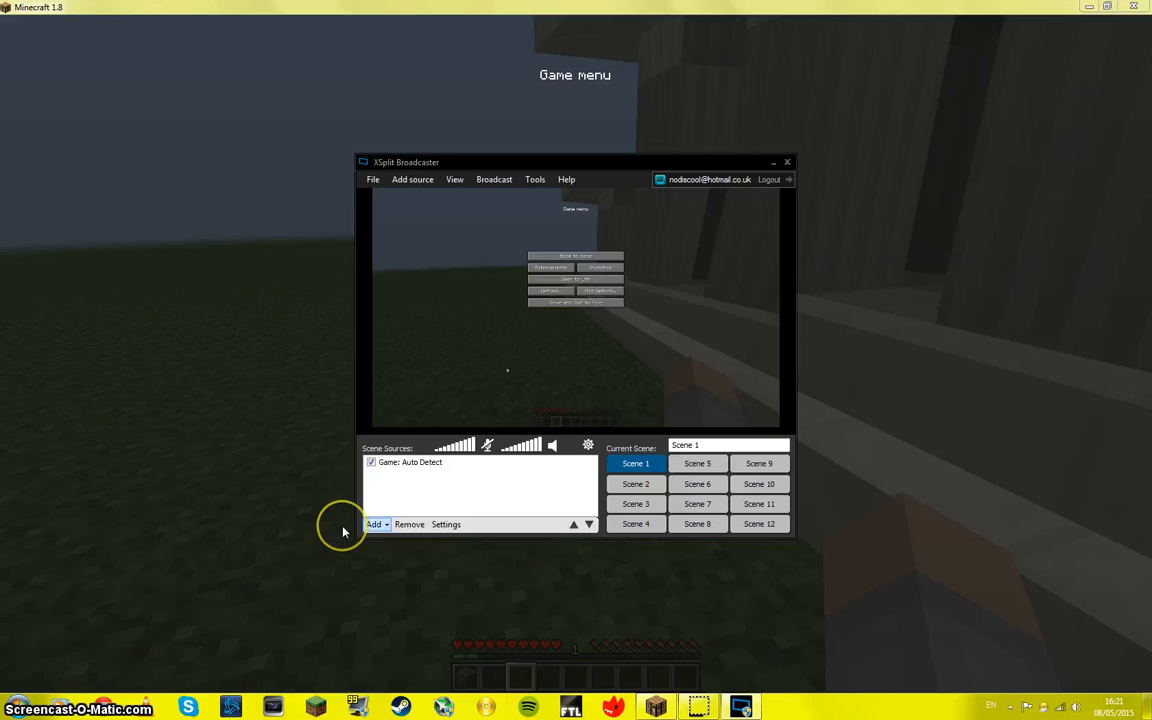
left_click(342, 530)
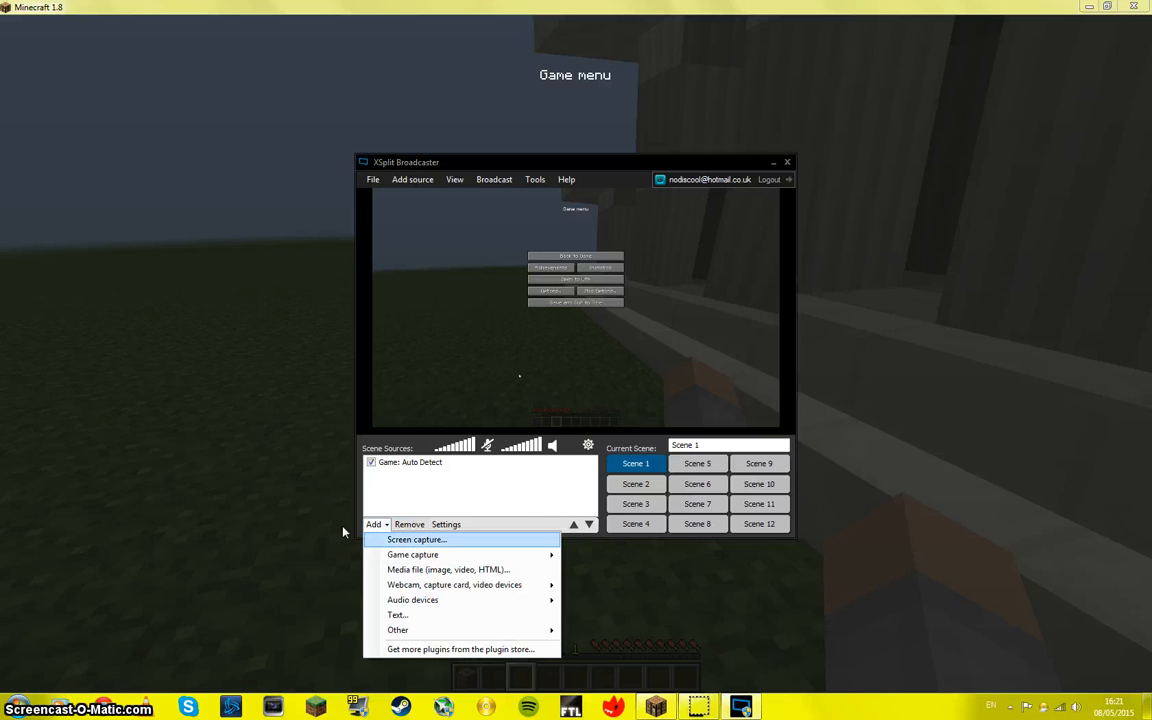
left_click(414, 539)
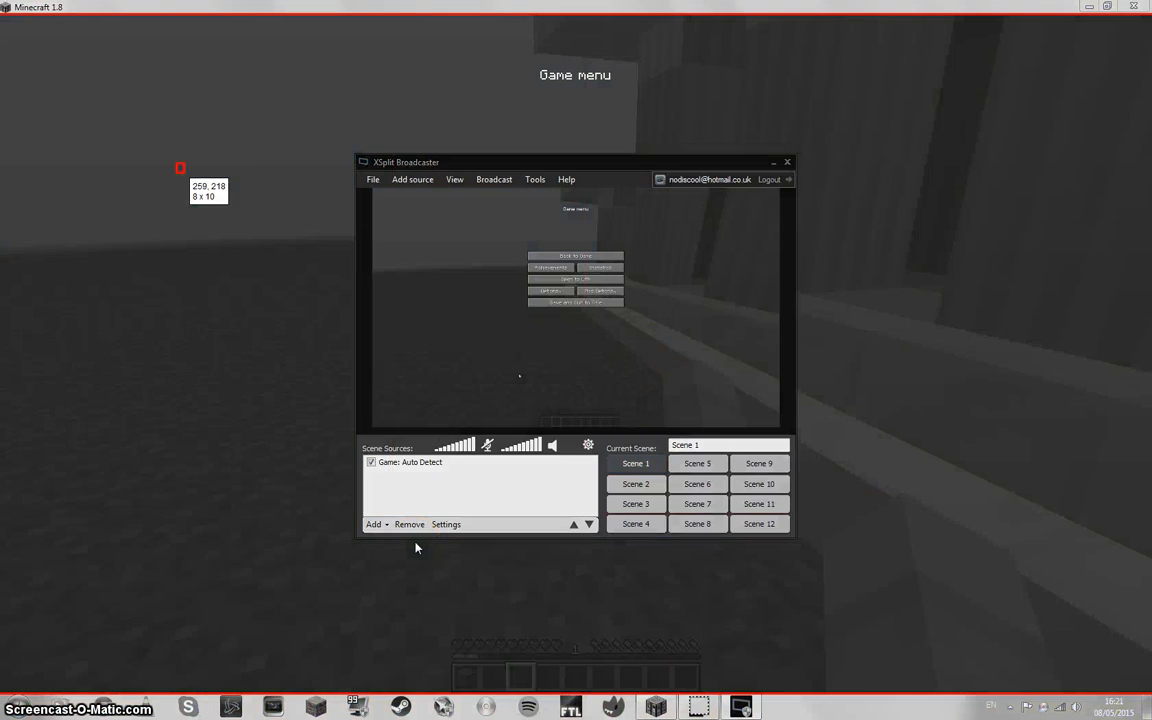
left_click_drag(180, 168, 290, 323)
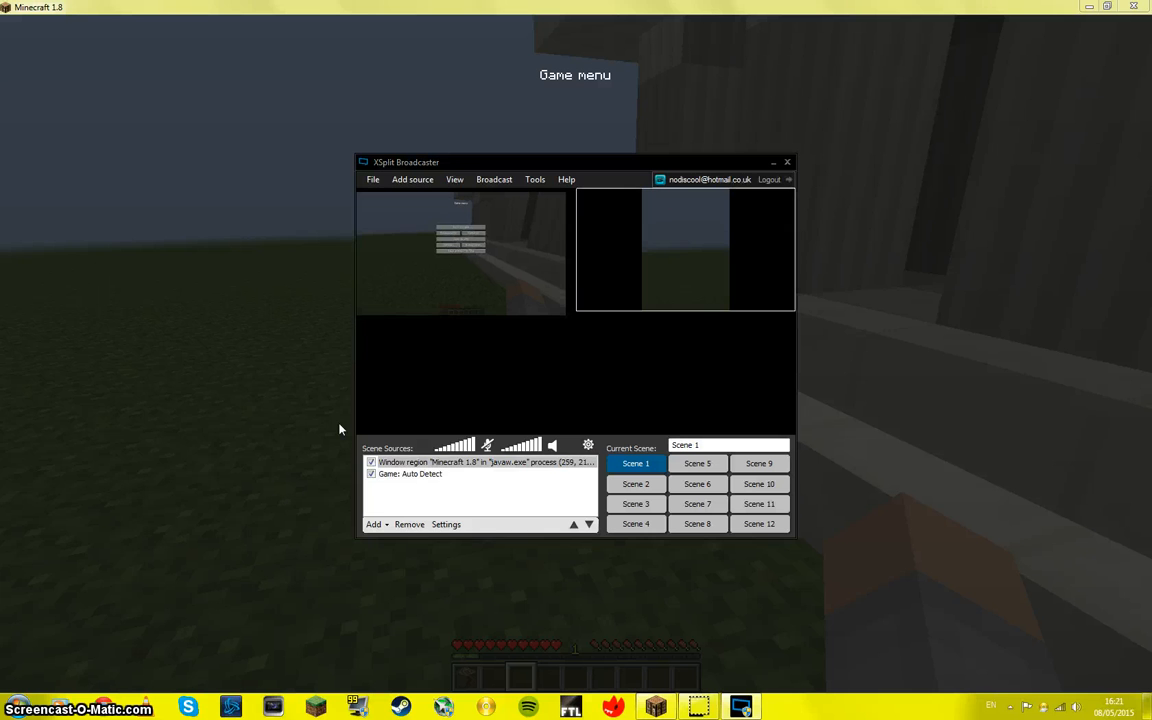
Step: Remove the Game: Auto Detect source and the Minecraft window region source from Scene 1
left_click(586, 309)
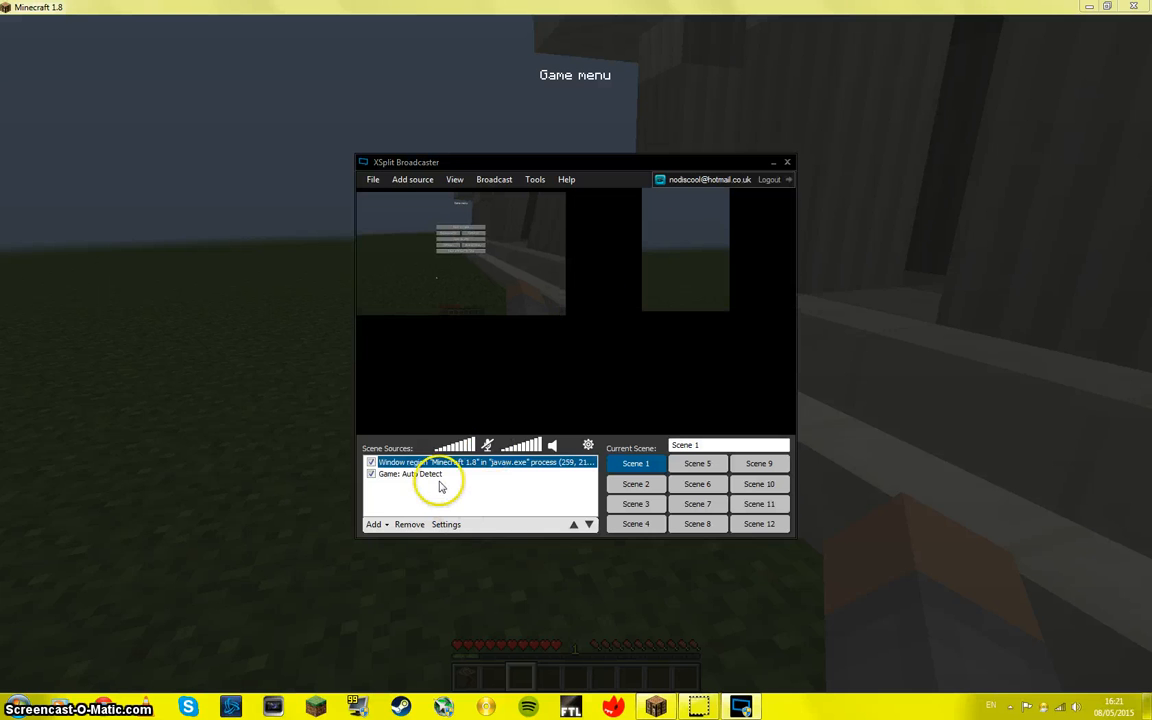
key("Delete")
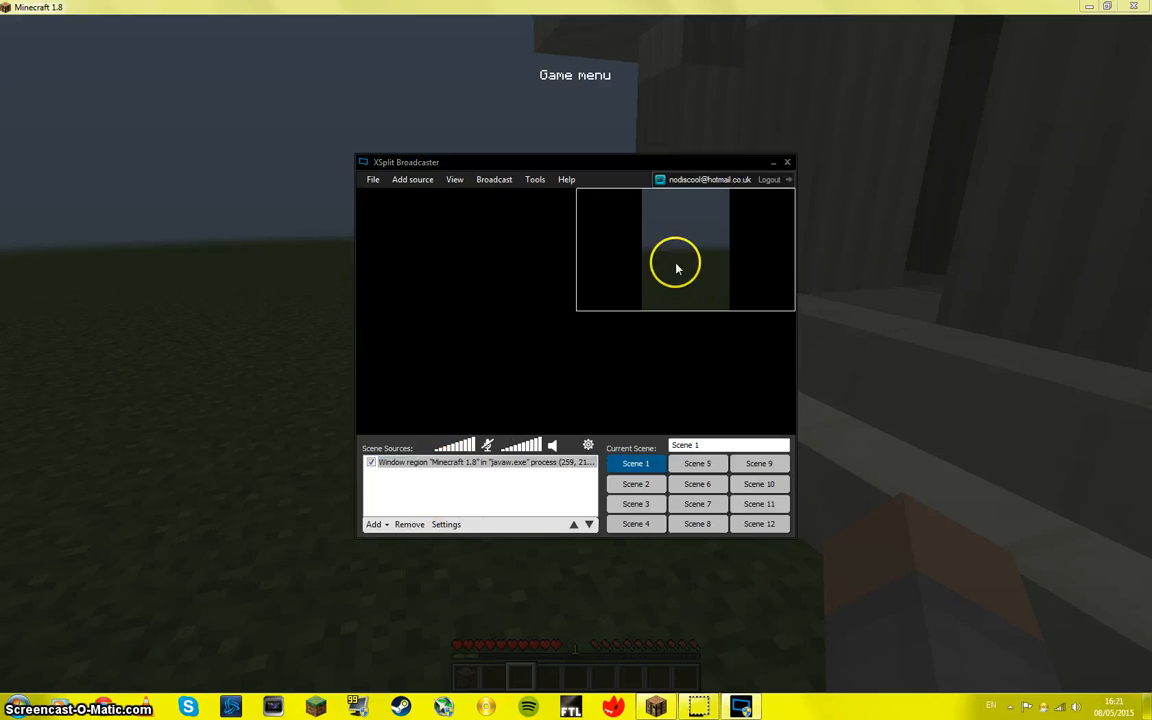
left_click(476, 462)
key("Delete")
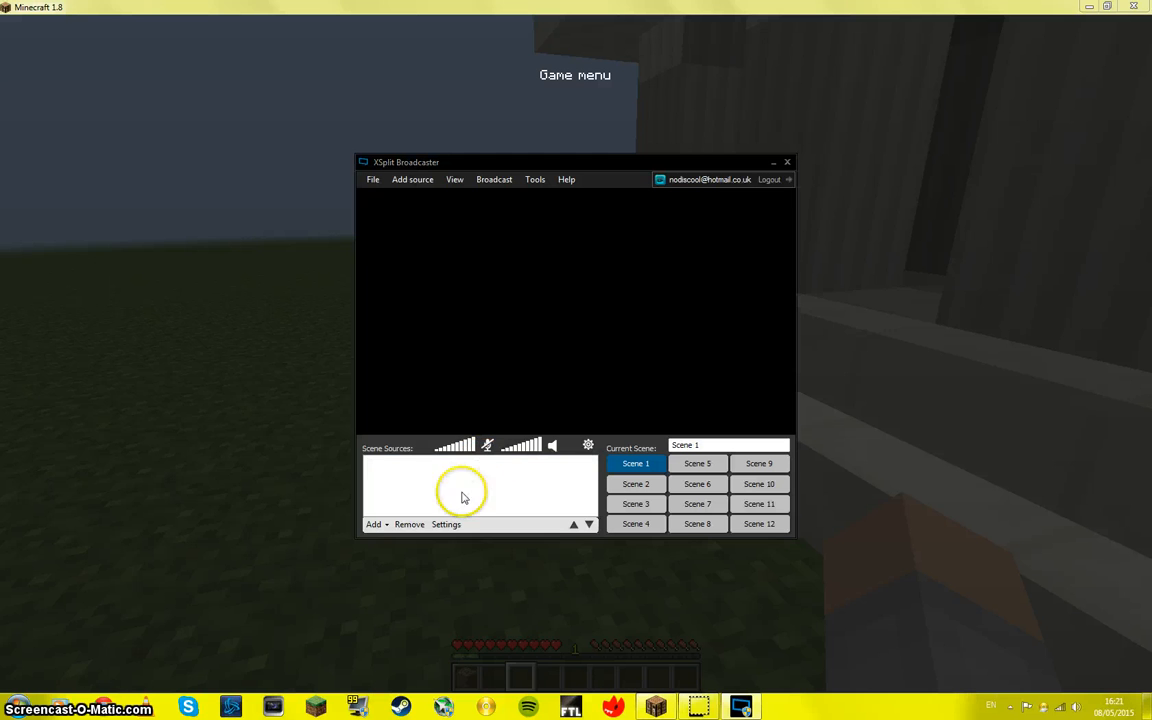
Step: Add a screen capture of the area around Minecraft's "Game menu" heading, and delete that source again
left_click(374, 524)
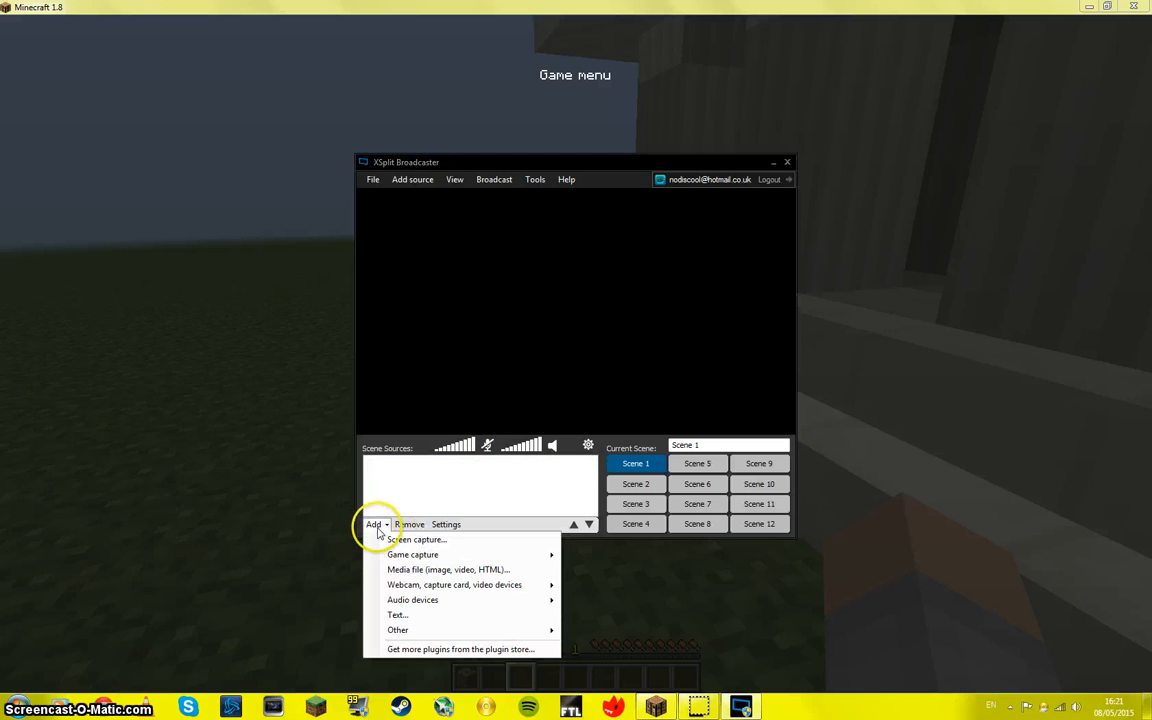
left_click(452, 540)
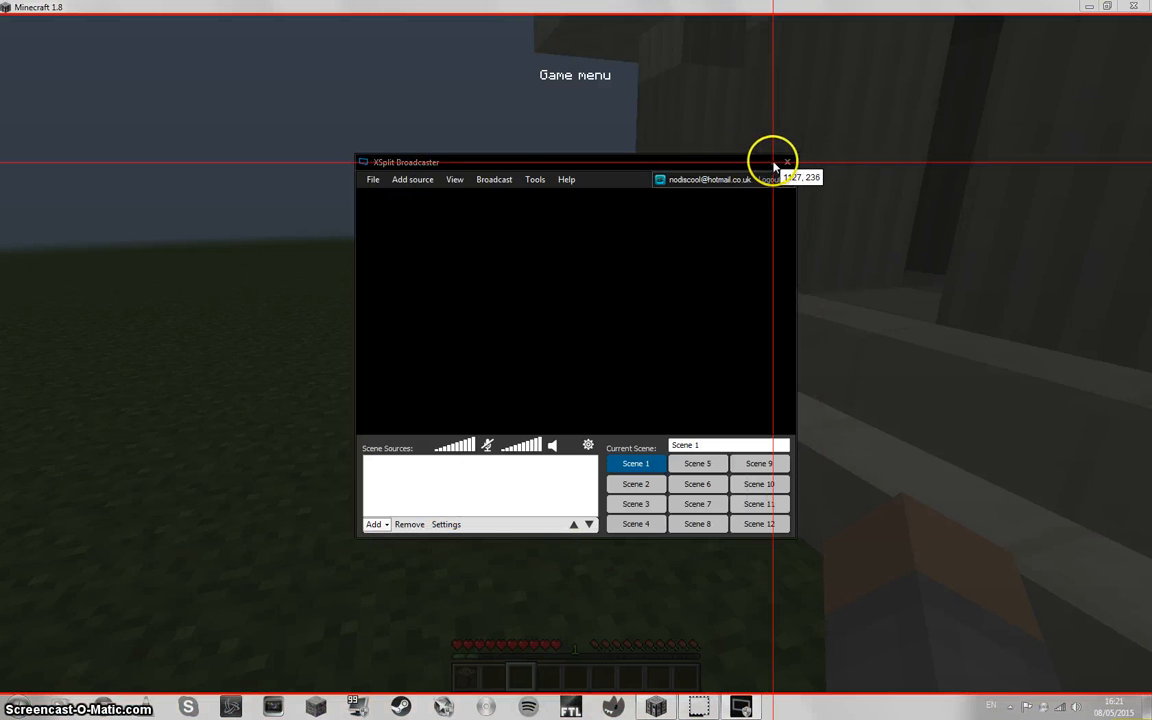
left_click_drag(488, 54, 640, 96)
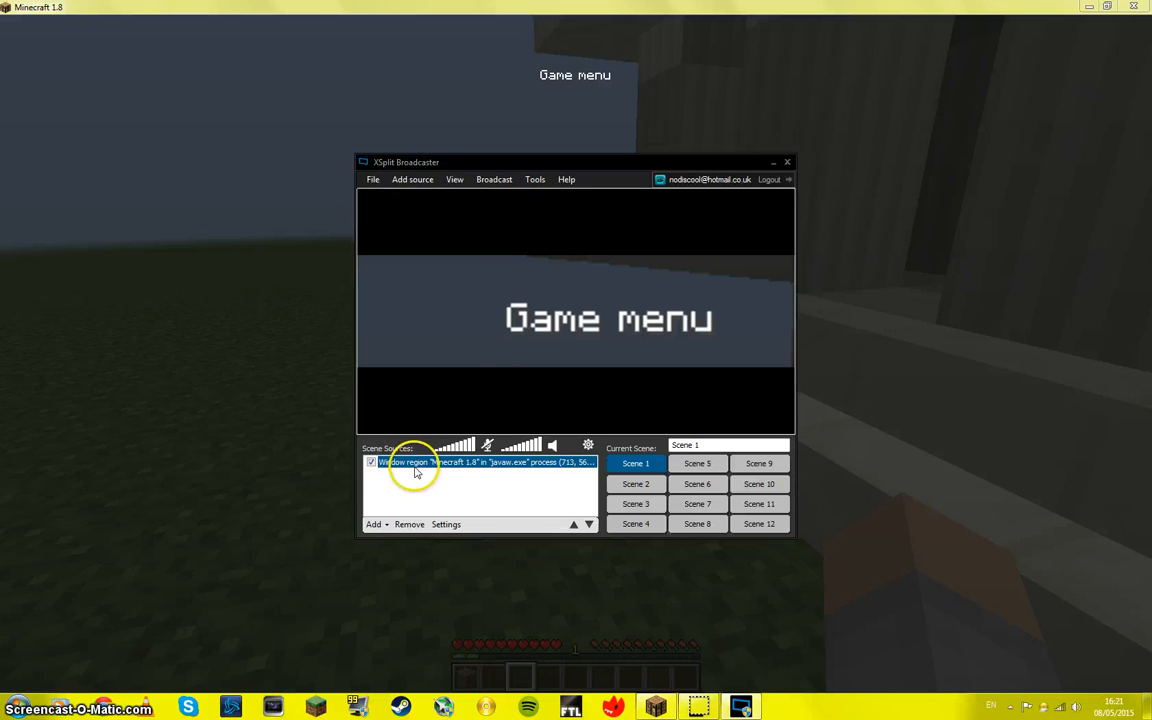
key("Delete")
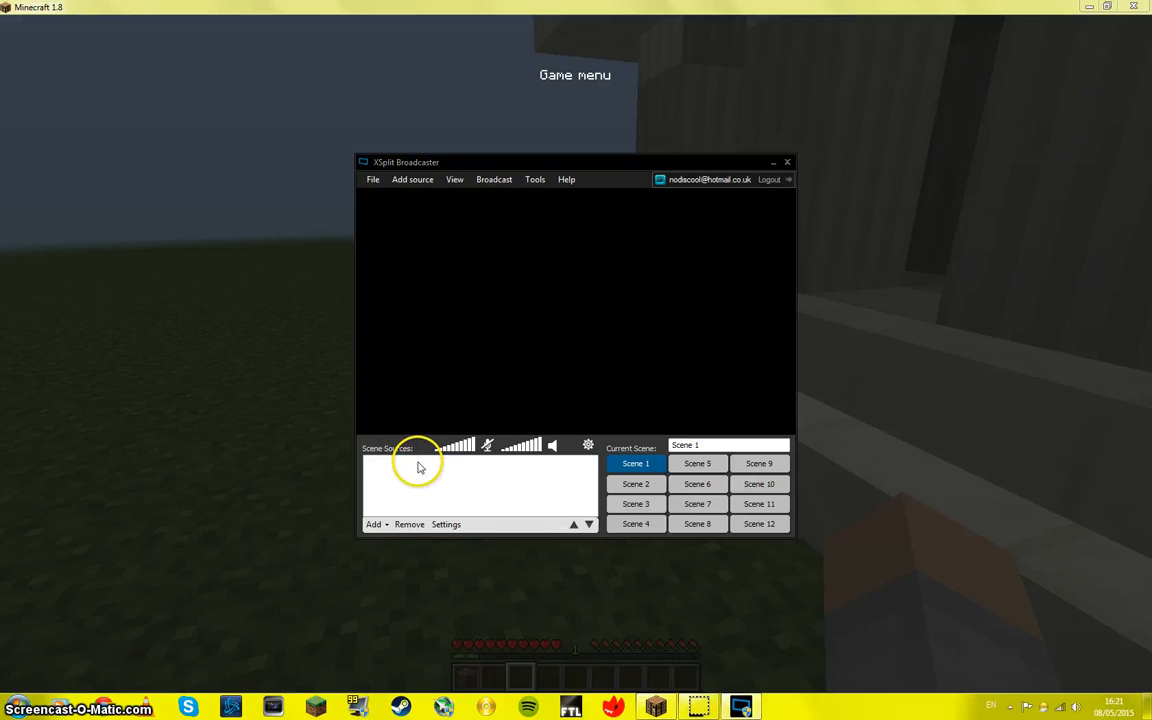
Step: Add a game capture of Minecraft 1.8 (OpenGL) to Scene 1 and enlarge it to fill the preview
left_click(381, 528)
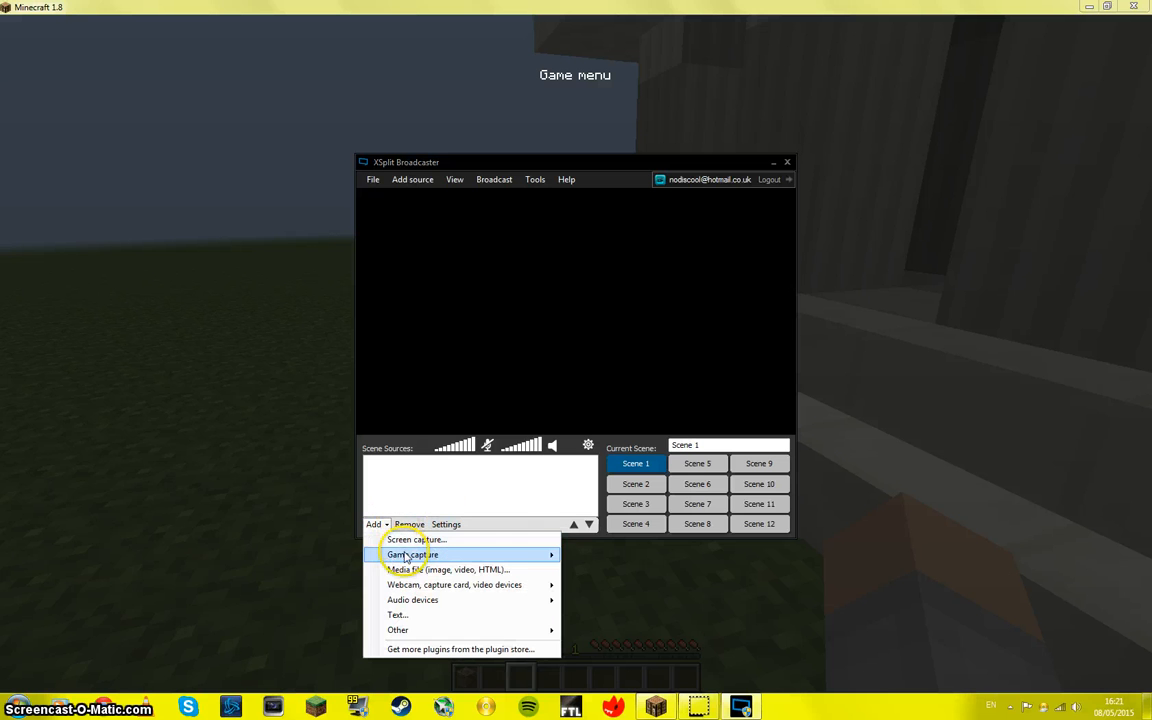
mouse_move(400, 554)
left_click(627, 575)
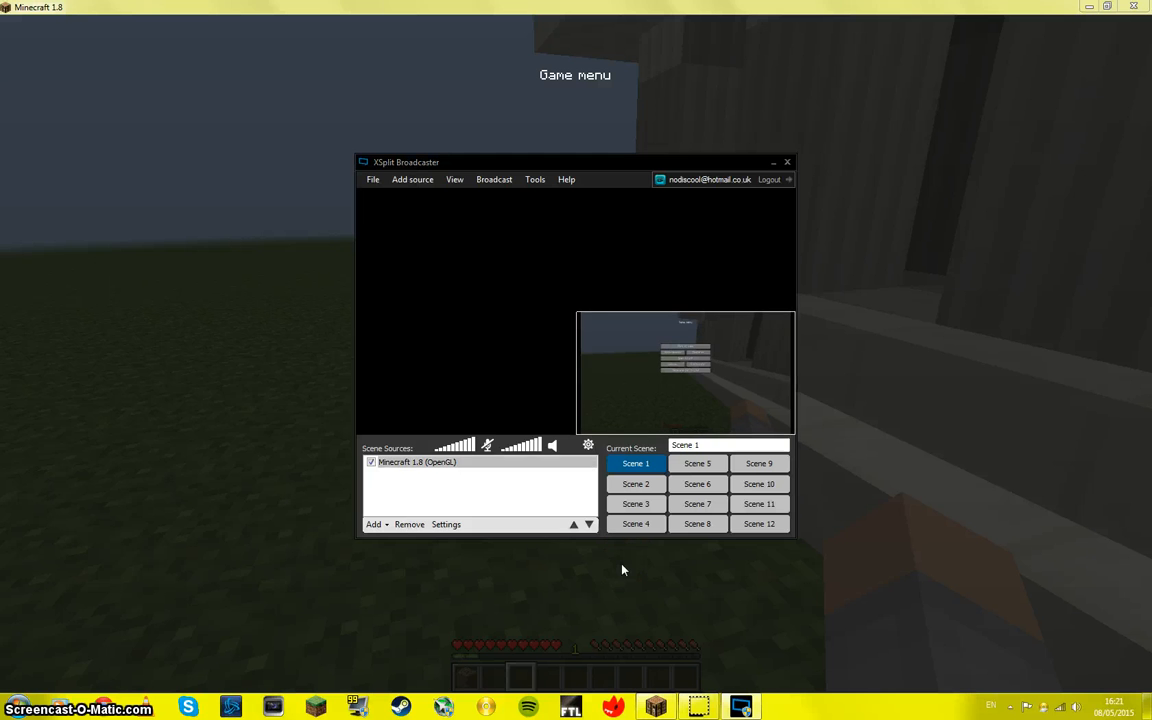
left_click_drag(582, 313, 352, 377)
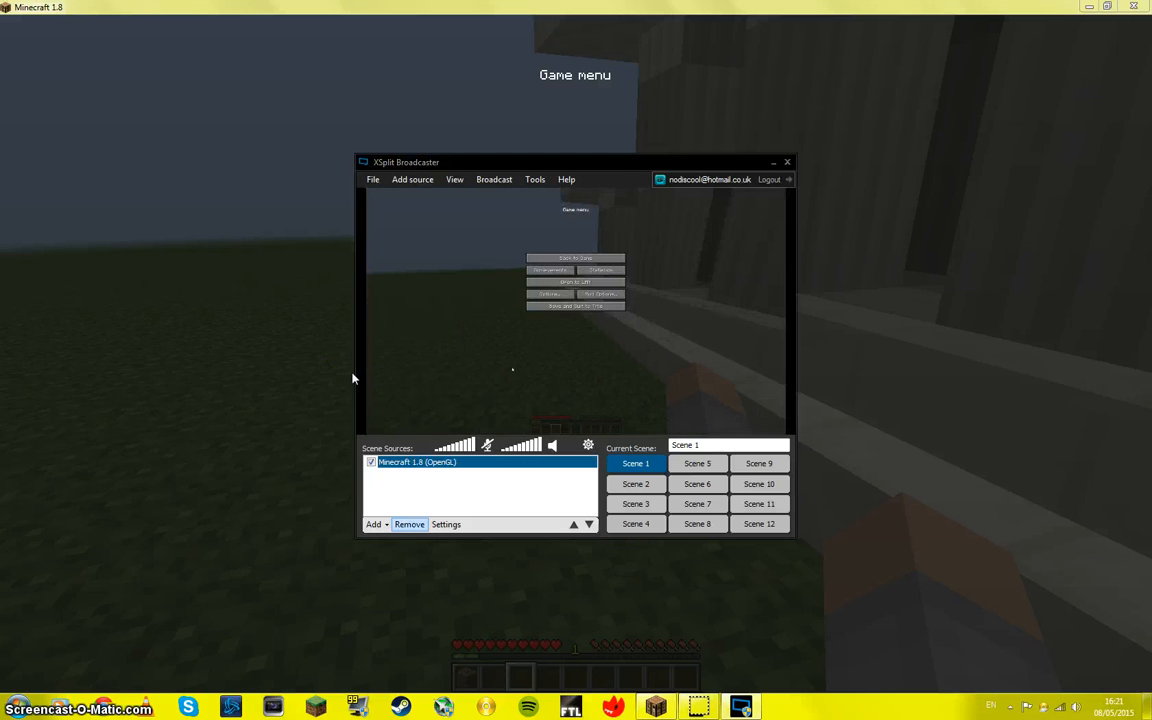
Step: Add a screen capture of the region around Minecraft's game menu buttons on top of the game capture
left_click(376, 525)
left_click(376, 525)
left_click(376, 525)
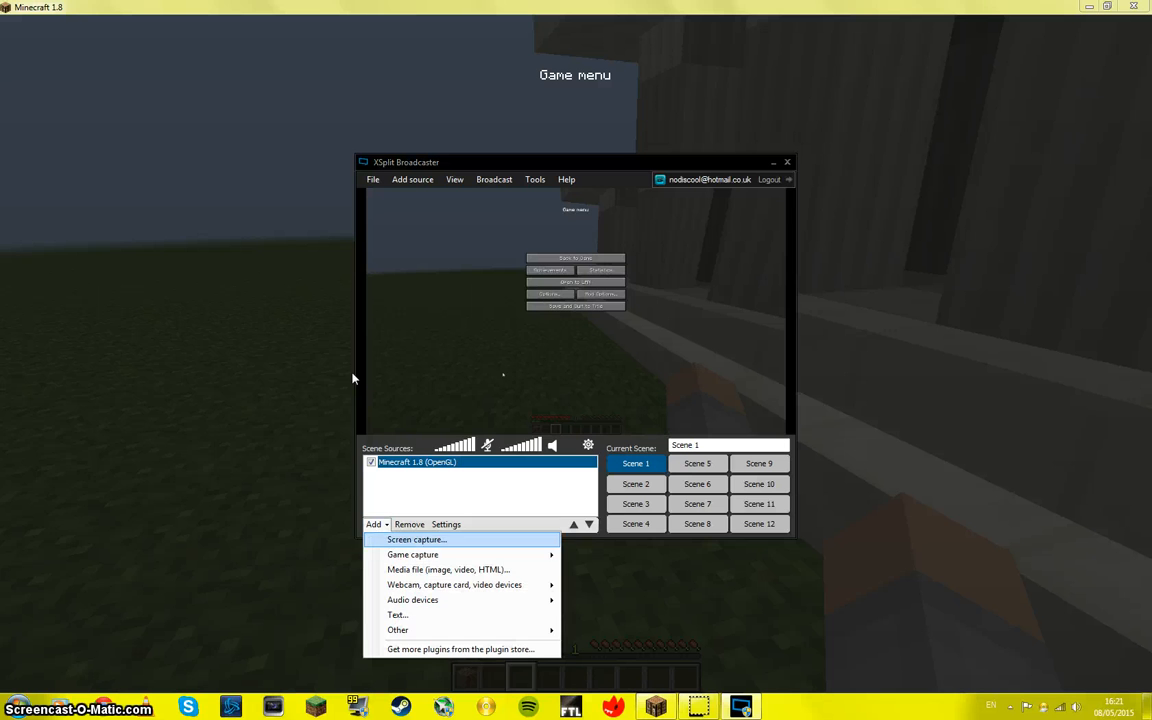
left_click(411, 540)
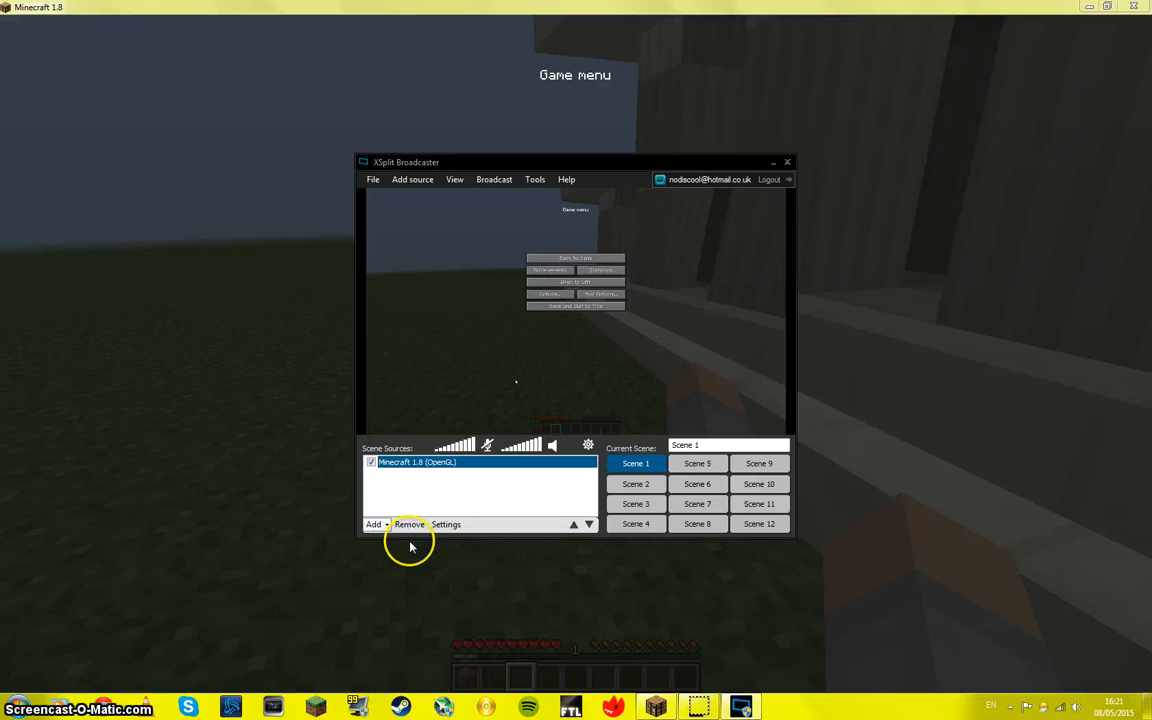
left_click_drag(498, 231, 686, 322)
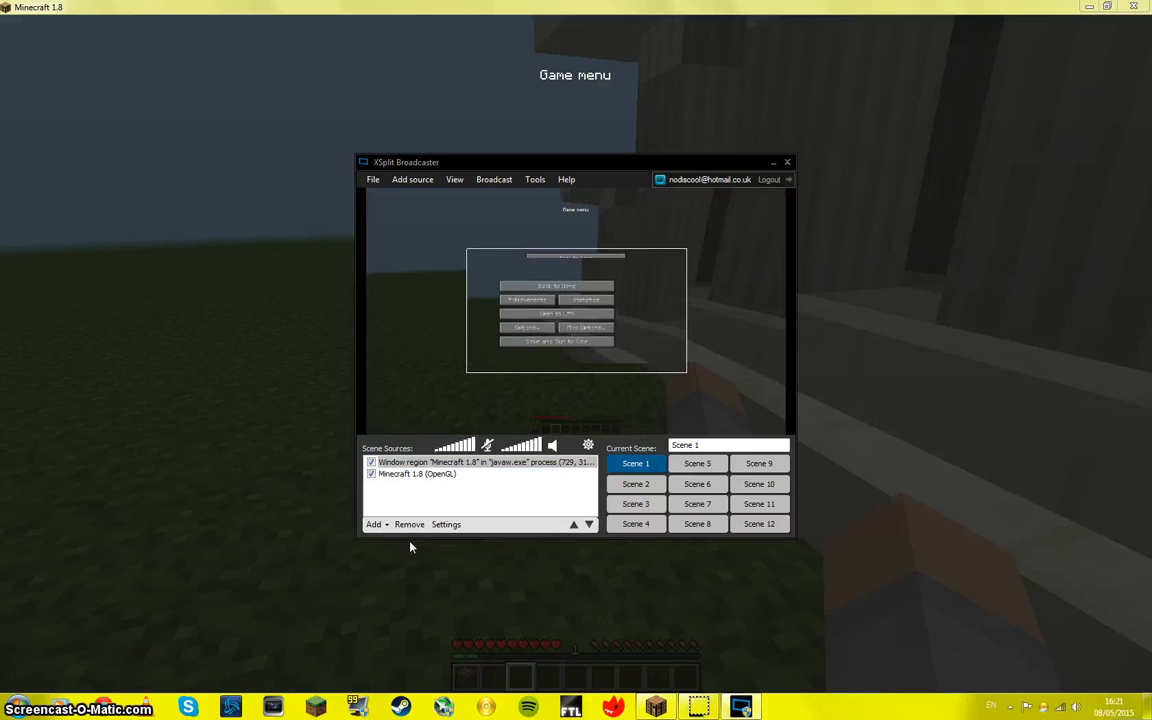
Step: Enlarge the menu region capture to cover the whole preview, and delete that source from Scene 1
left_click_drag(685, 250, 812, 170)
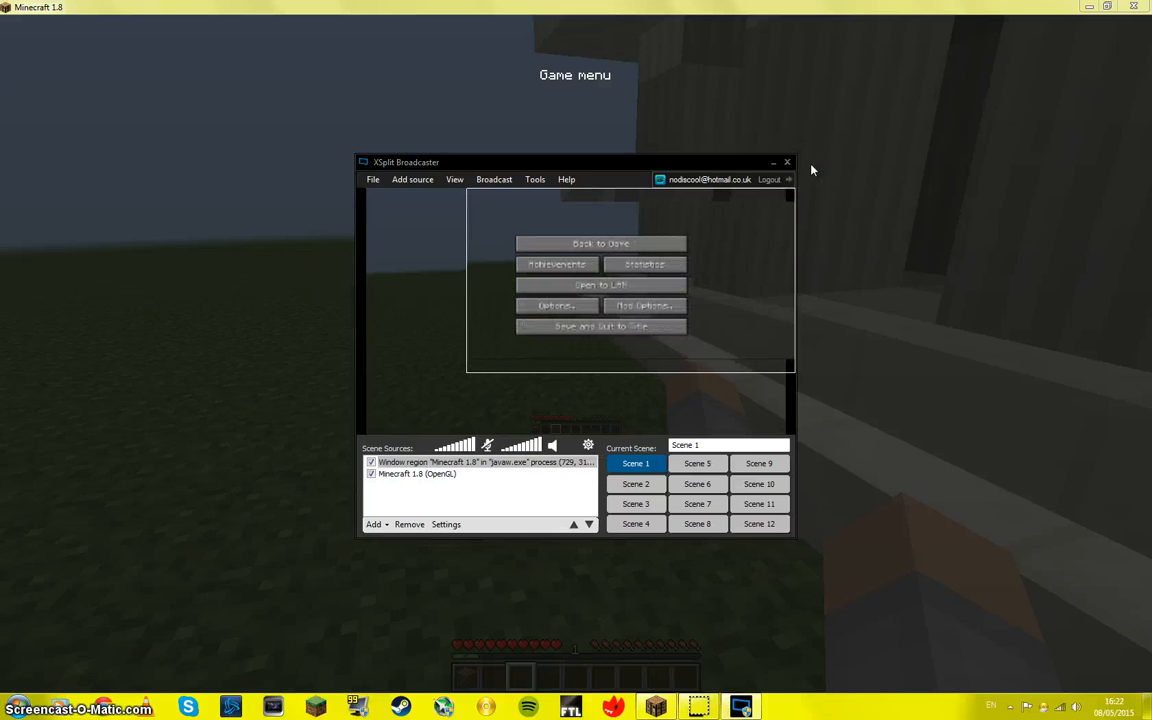
left_click_drag(467, 372, 353, 415)
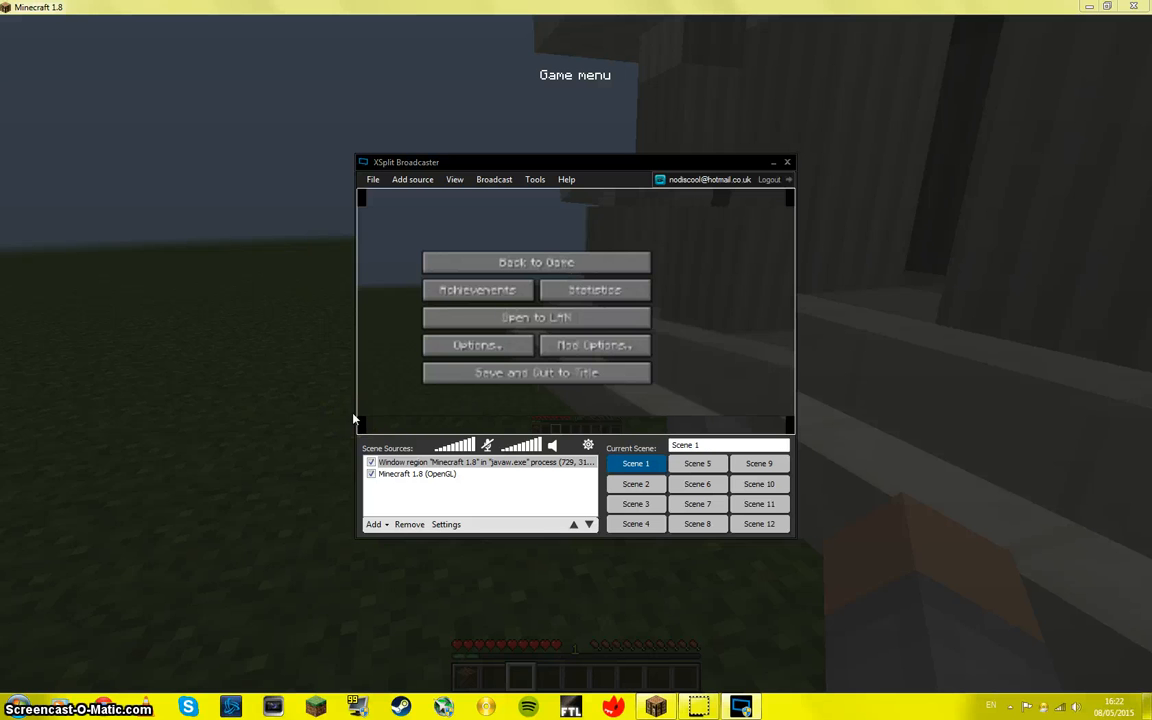
key("Delete")
left_click(512, 384)
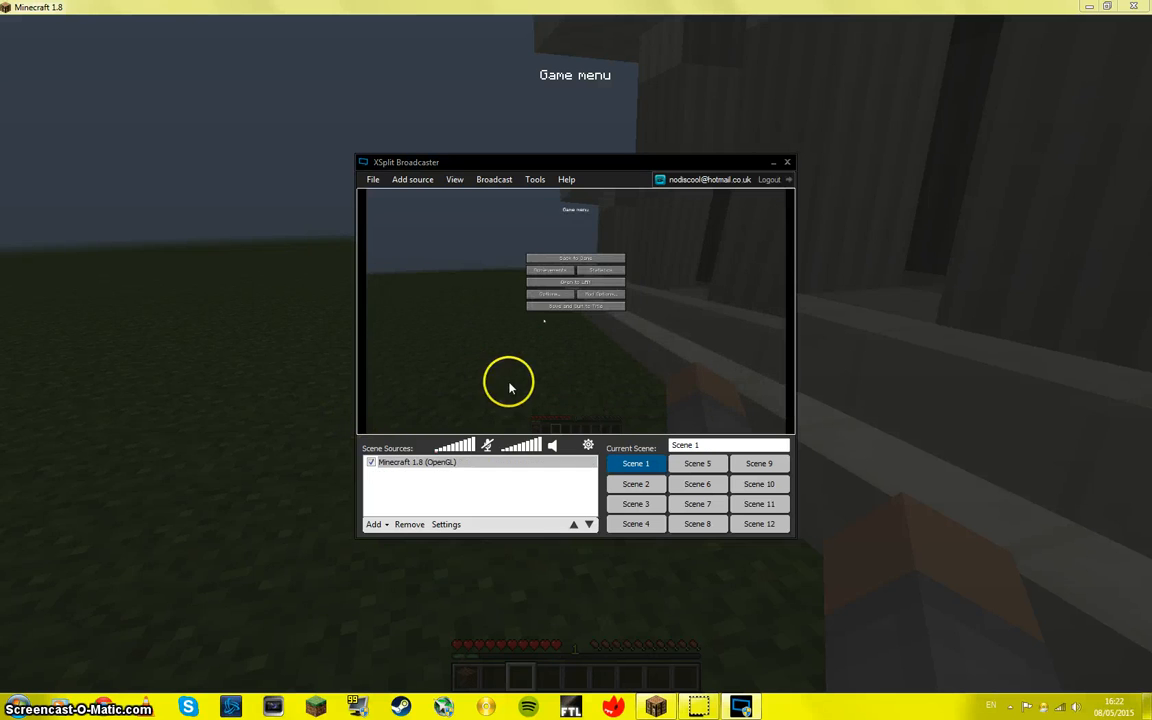
left_click(557, 462)
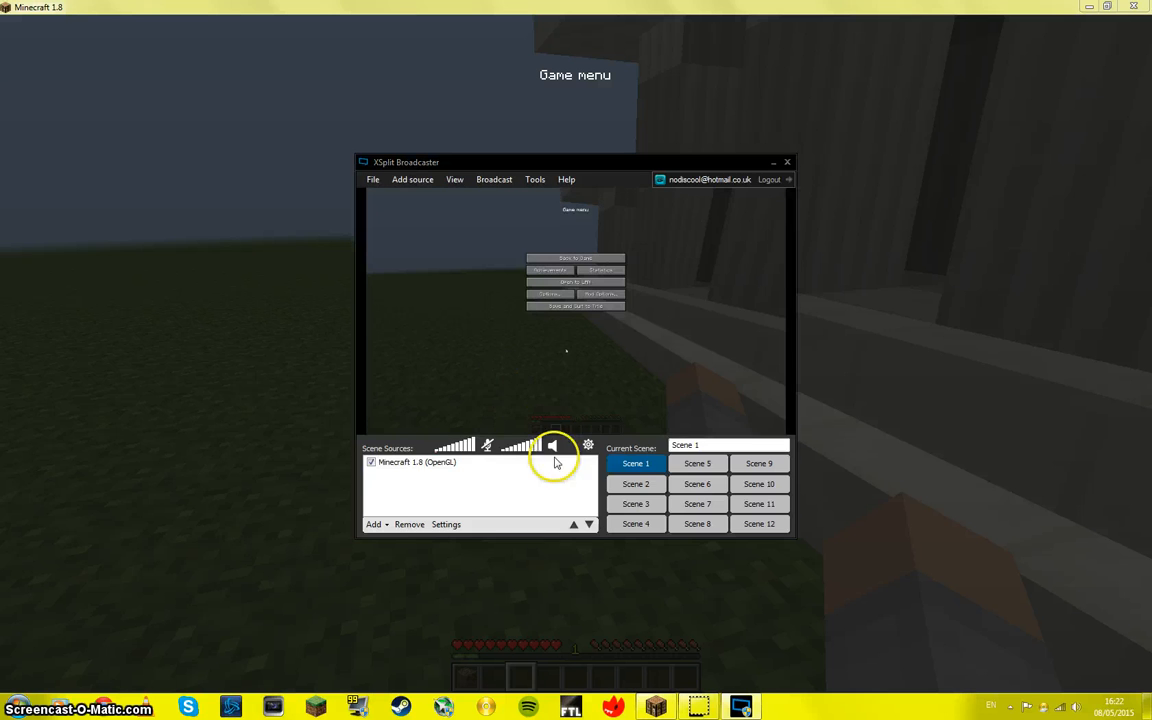
Step: Switch to Scene 2 and return to Scene 1 to demonstrate changing scenes
left_click(638, 484)
left_click(638, 463)
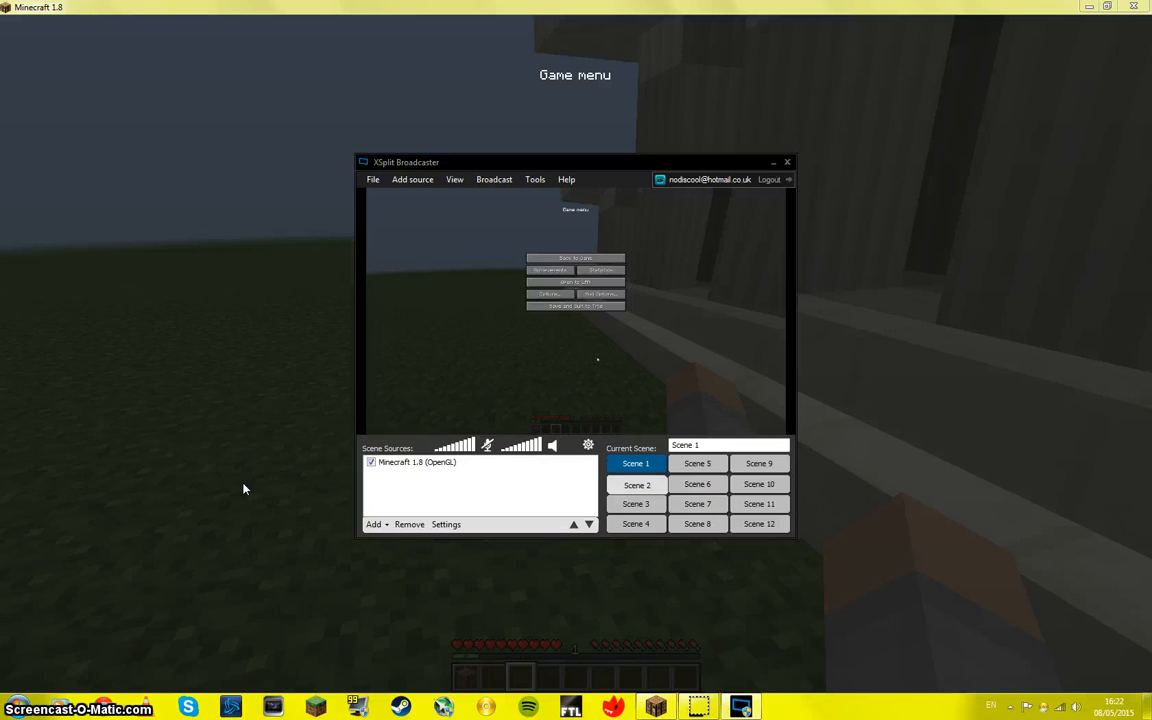
key("ctrl+2")
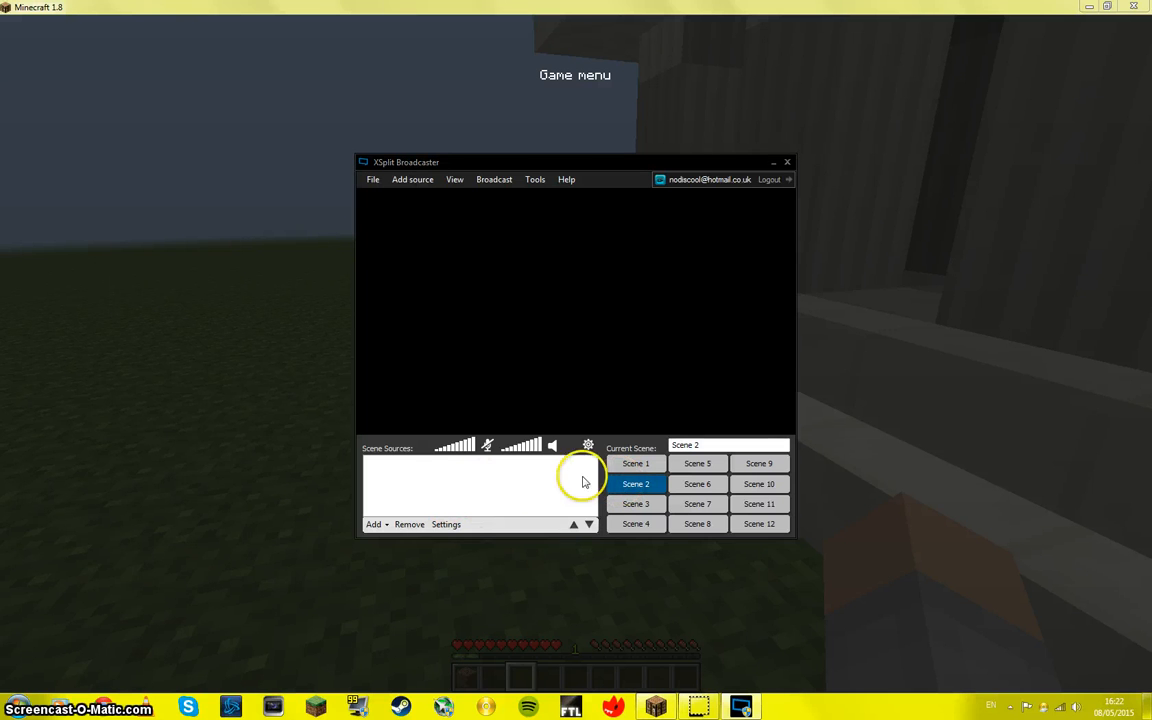
left_click(637, 465)
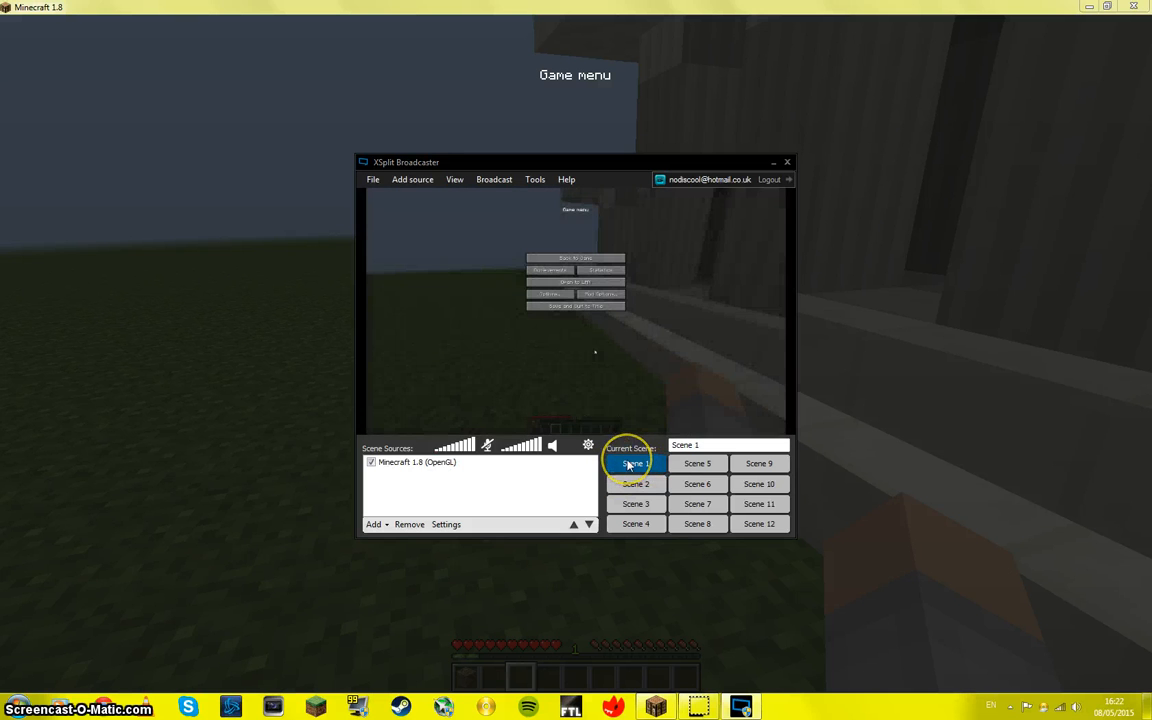
Step: Review the commands for managing presentations and both lists of source types that can be added
left_click(373, 181)
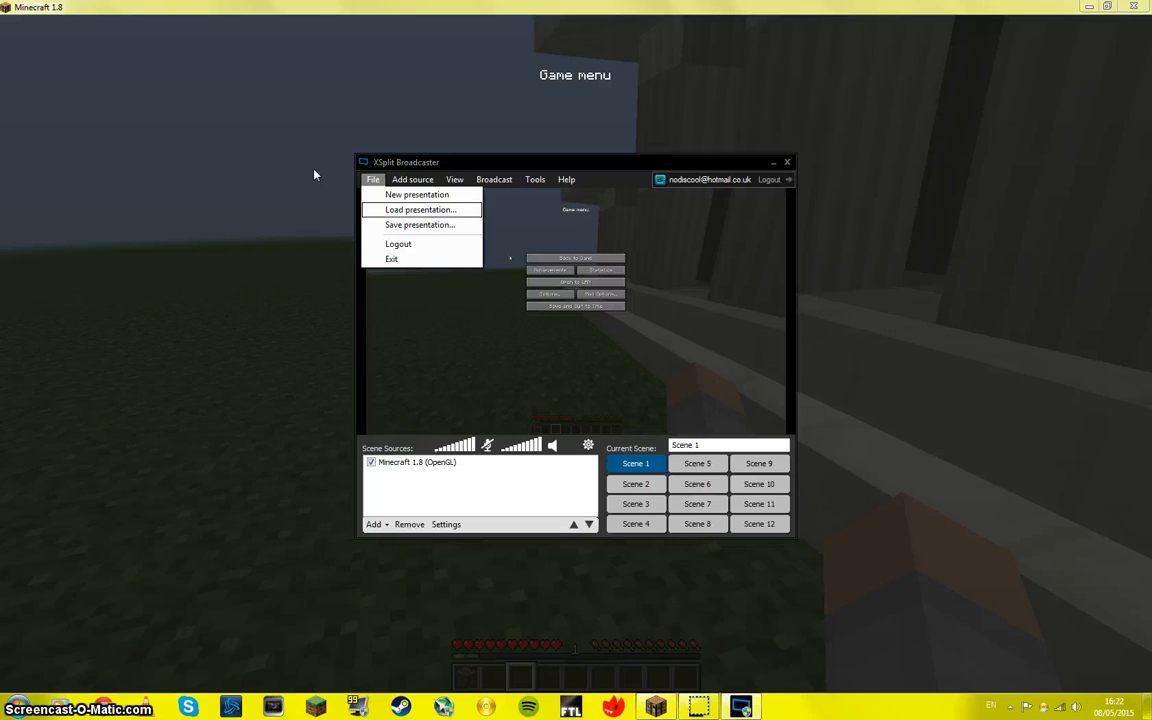
key("Right")
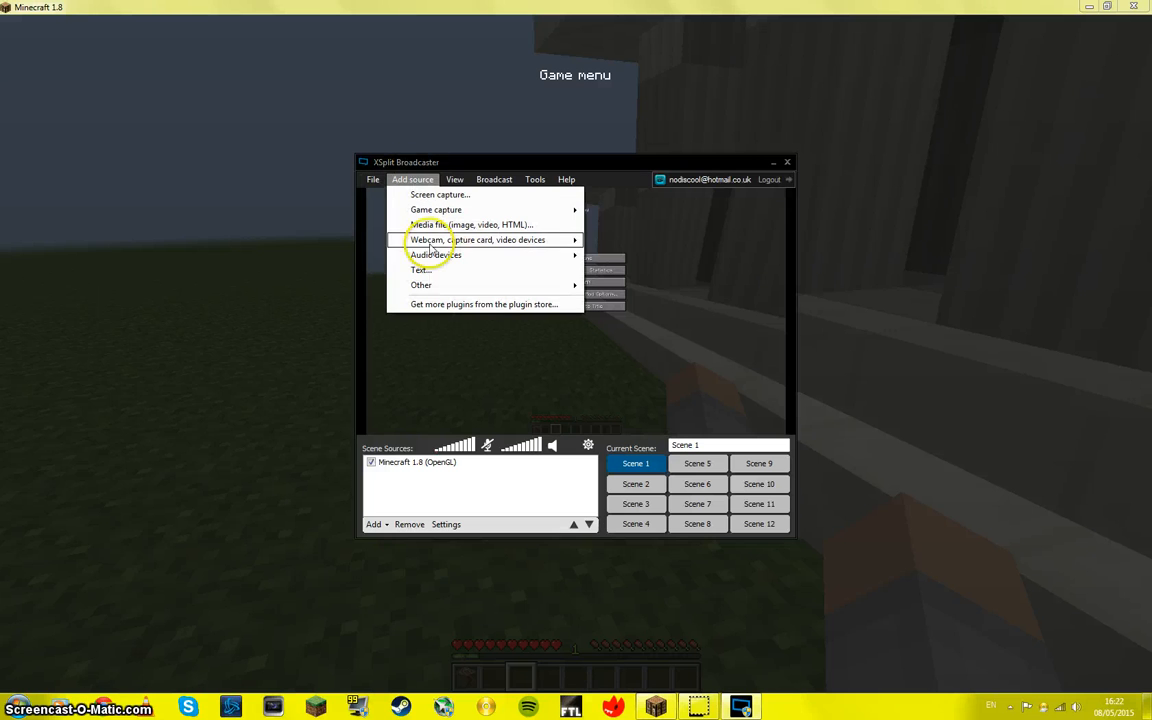
left_click(374, 524)
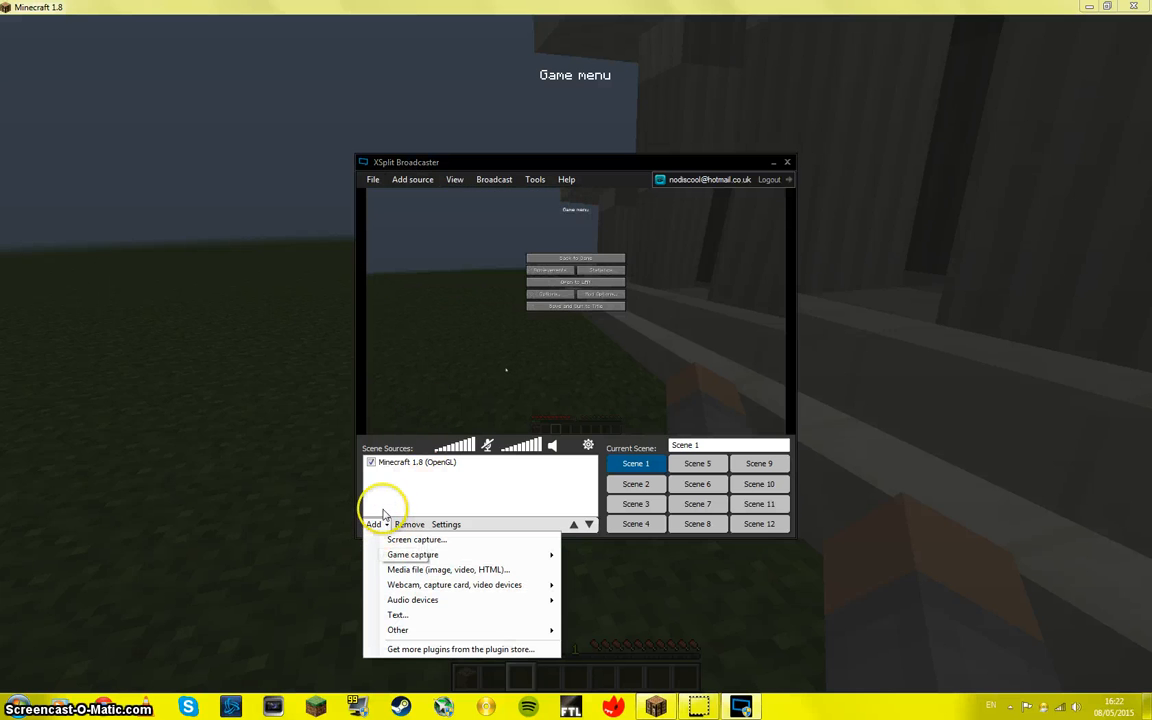
left_click(430, 180)
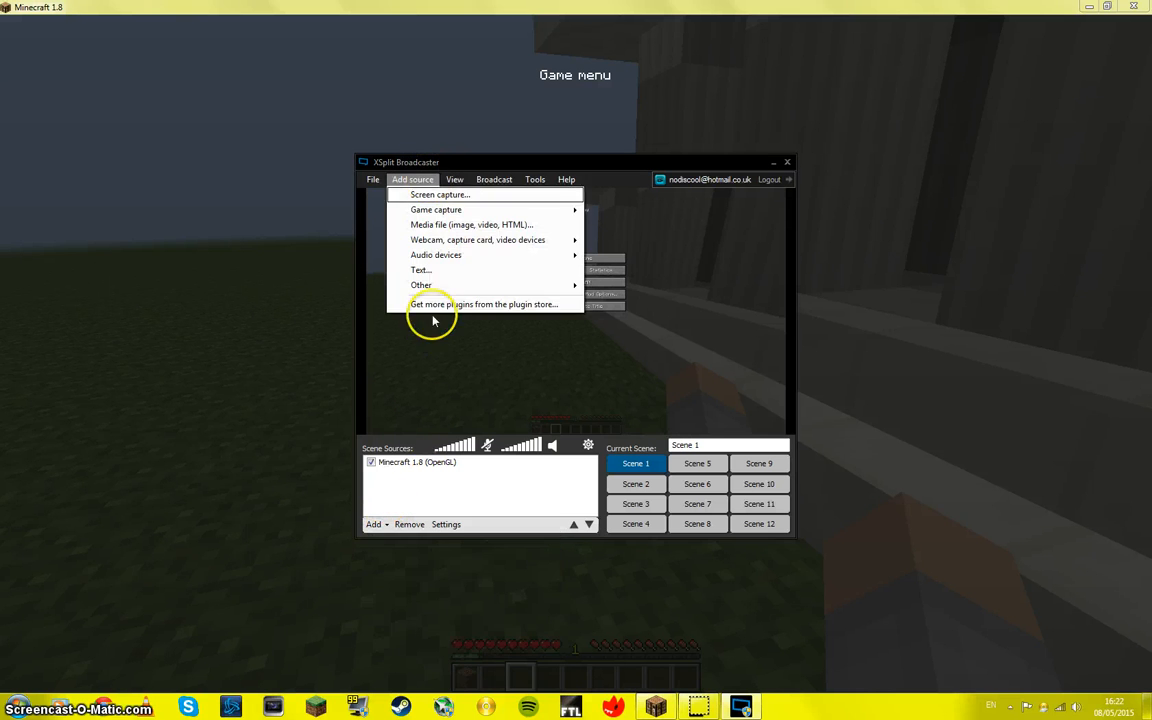
Step: Open the settings of the Minecraft 1.8 (OpenGL) source at its color options
left_click(445, 526)
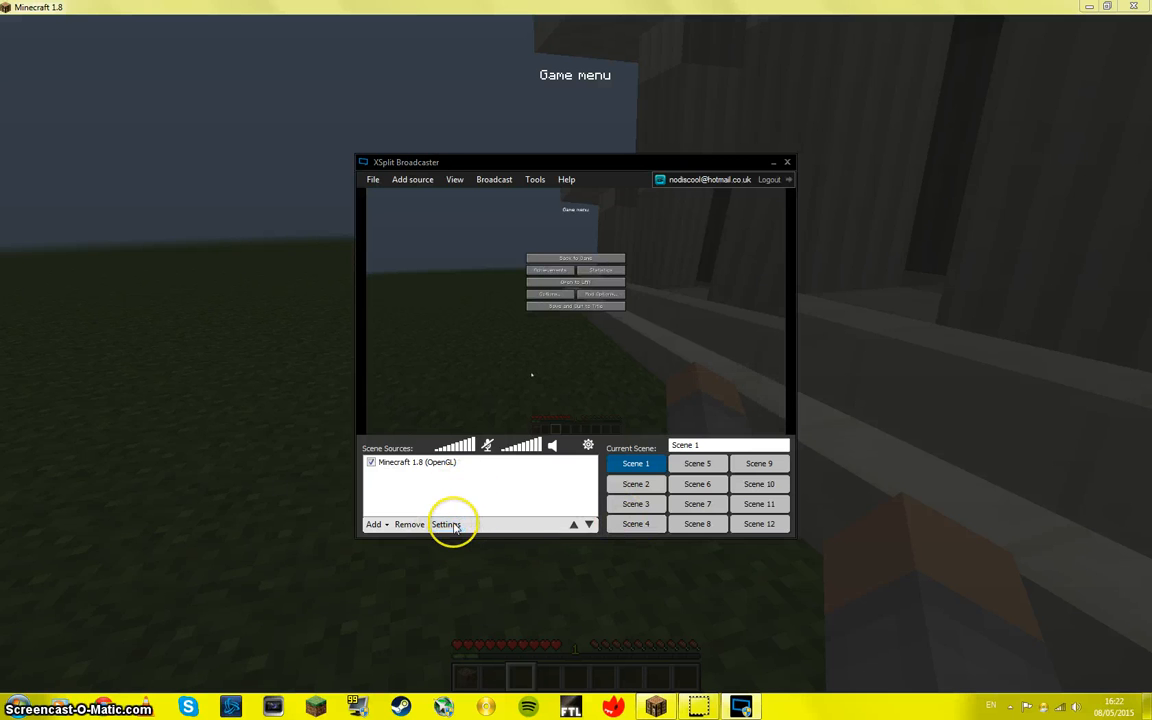
left_click(437, 463)
left_click(445, 526)
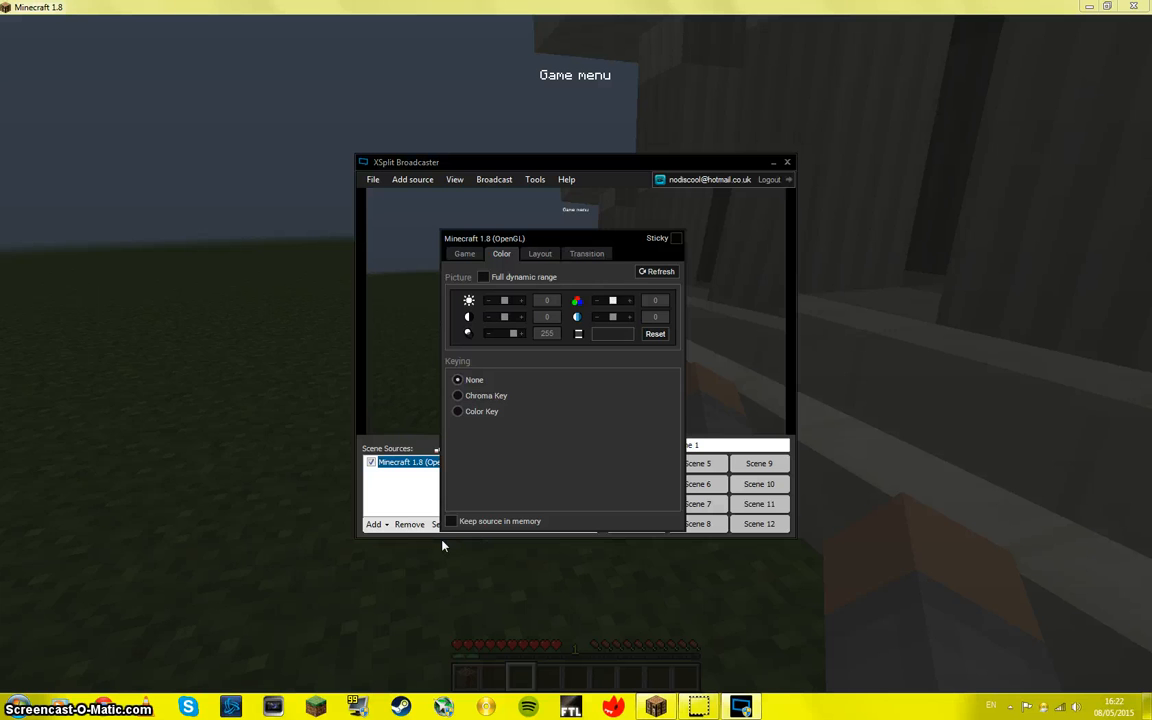
Step: Try shifting the Minecraft source's color and lowering its contrast to -100, resetting the picture adjustments after each change
mouse_move(612, 300)
left_mouse_down()
mouse_move(640, 306)
mouse_move(574, 302)
mouse_move(616, 306)
left_mouse_up()
left_click(655, 333)
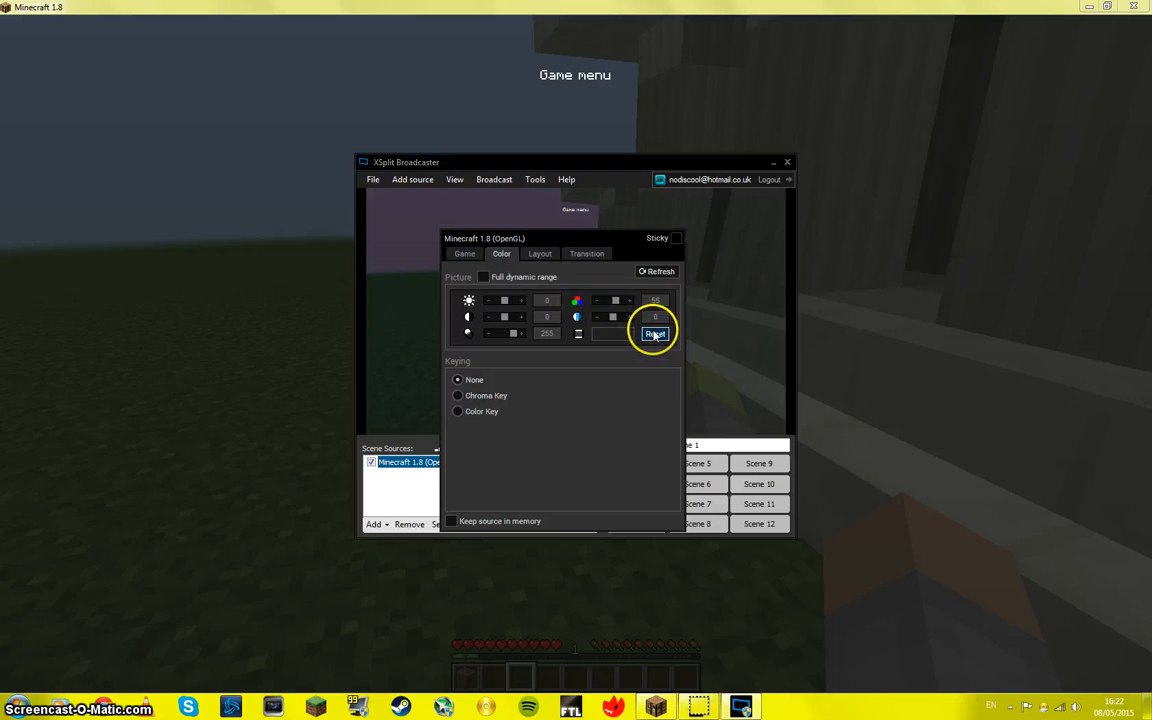
left_click_drag(507, 305, 472, 337)
left_click(654, 338)
left_click(656, 336)
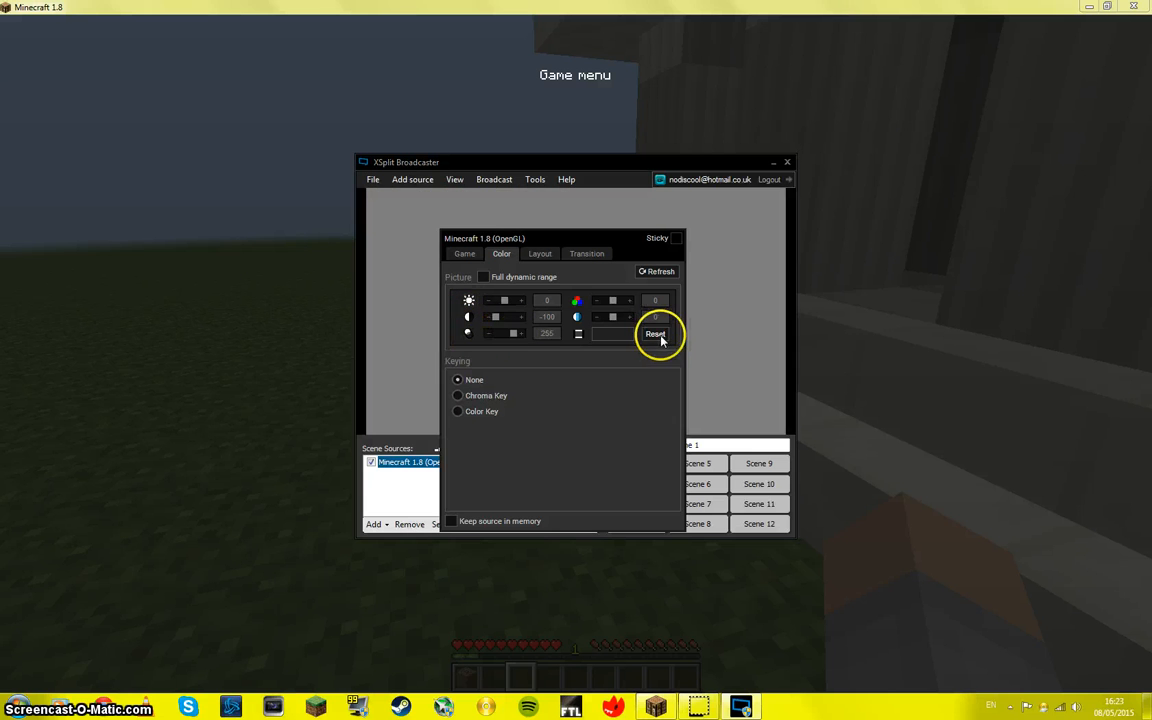
left_click(652, 336)
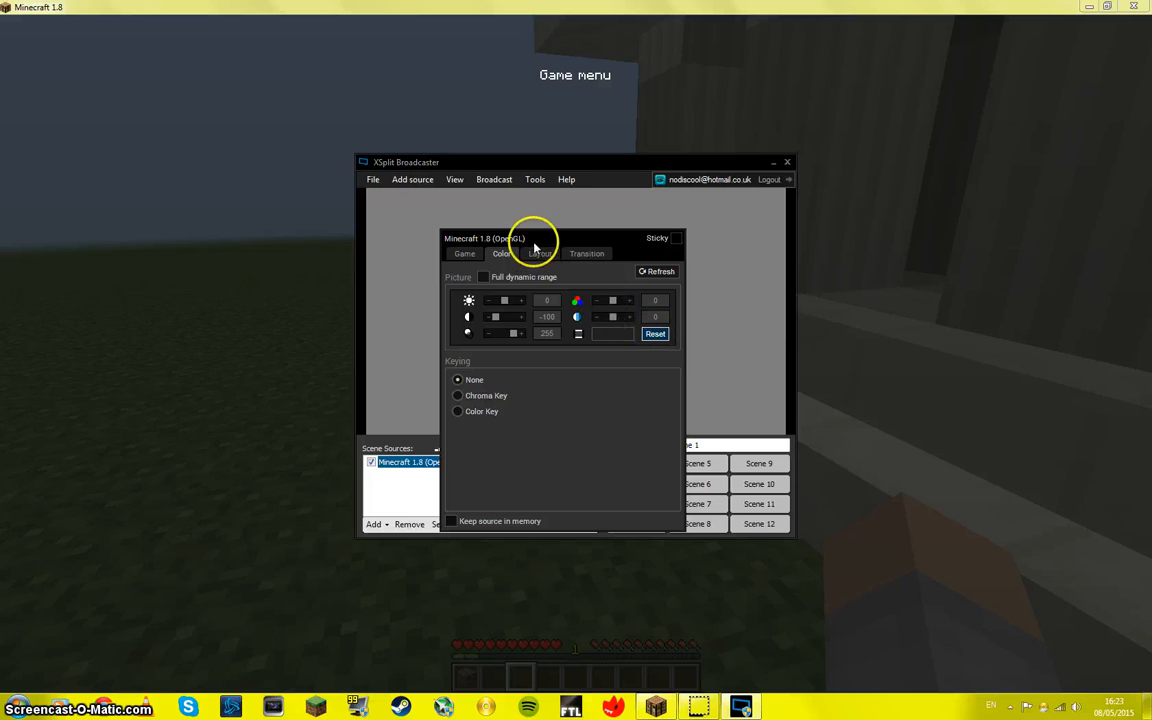
Step: Try changing the Minecraft source's width and height in its layout options, and close the source settings
left_click(541, 254)
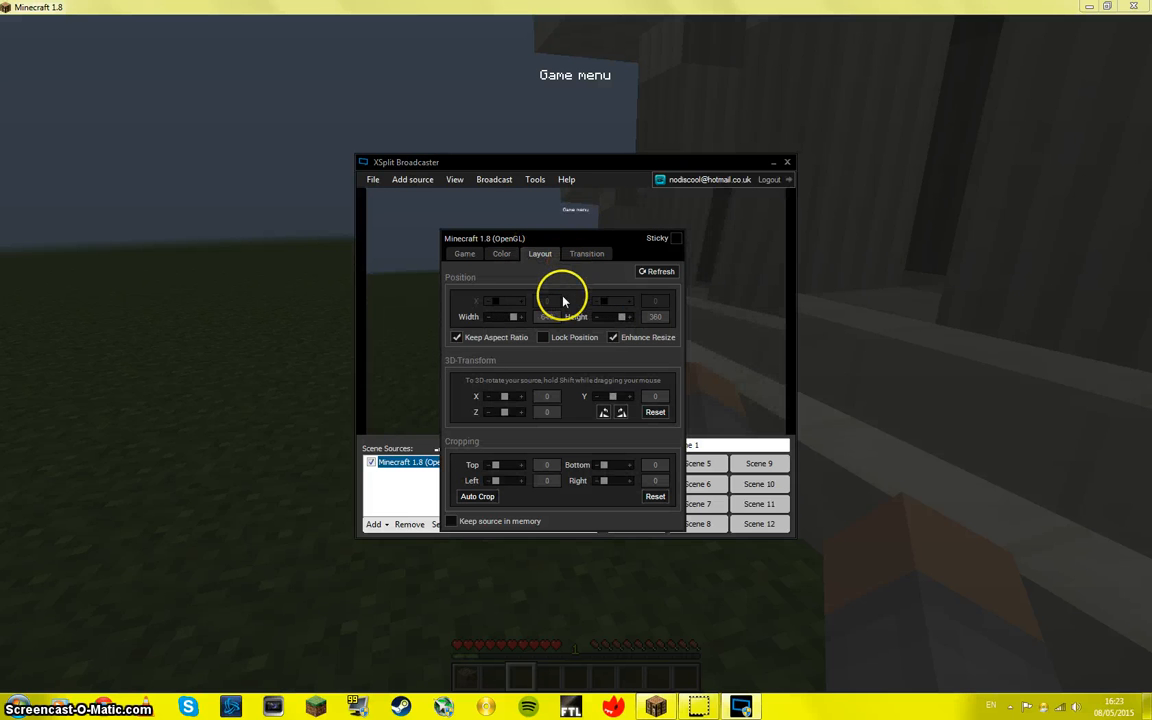
left_click_drag(513, 318, 541, 322)
left_click_drag(621, 316, 603, 316)
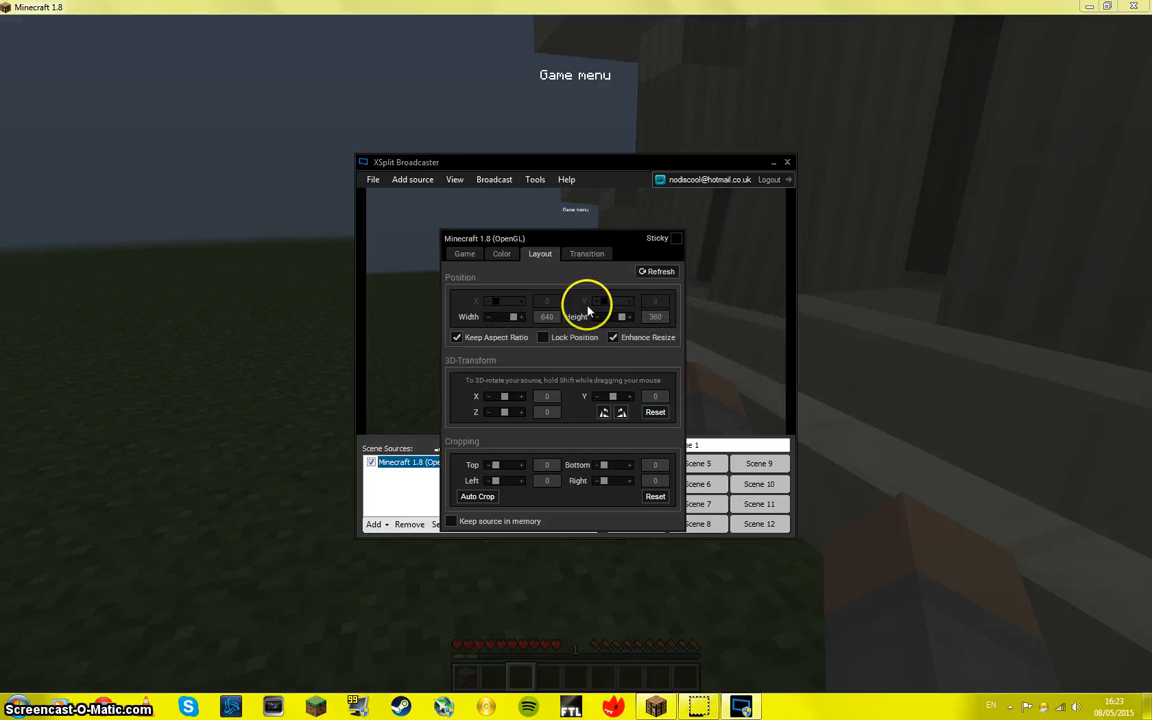
left_click(466, 249)
left_click(545, 462)
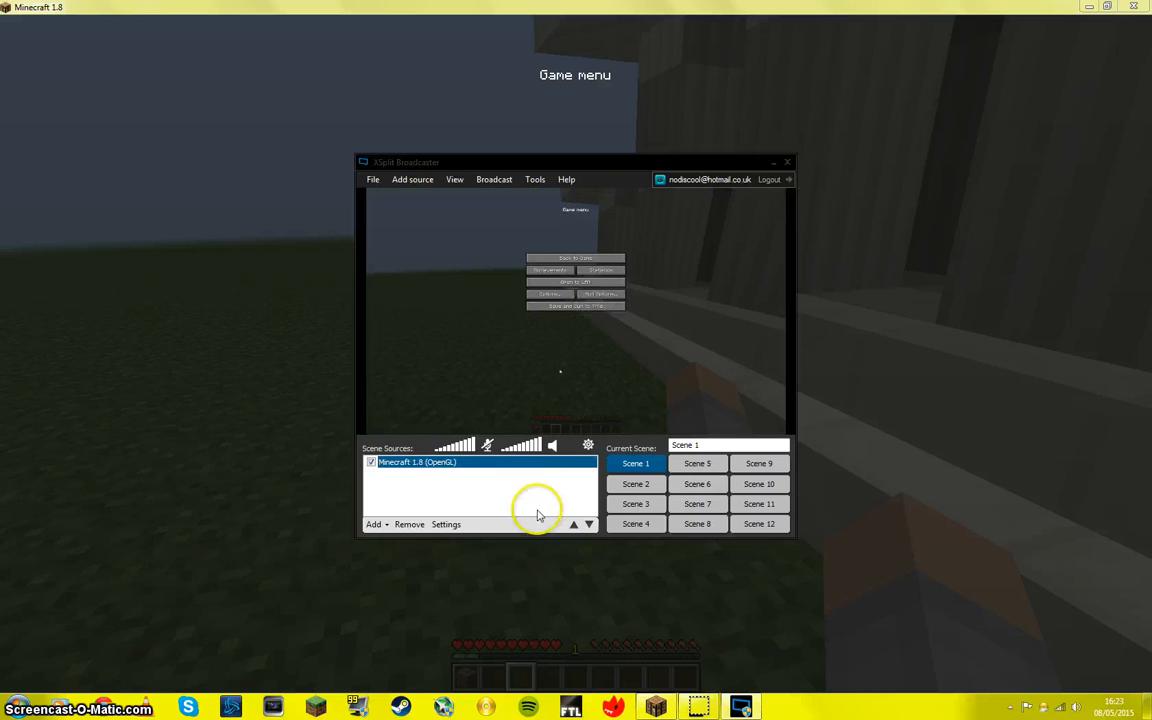
Step: Reopen the Minecraft source's layout options and try 3D rotations of -180 about X and about Y, resetting the transform after each
left_click(446, 524)
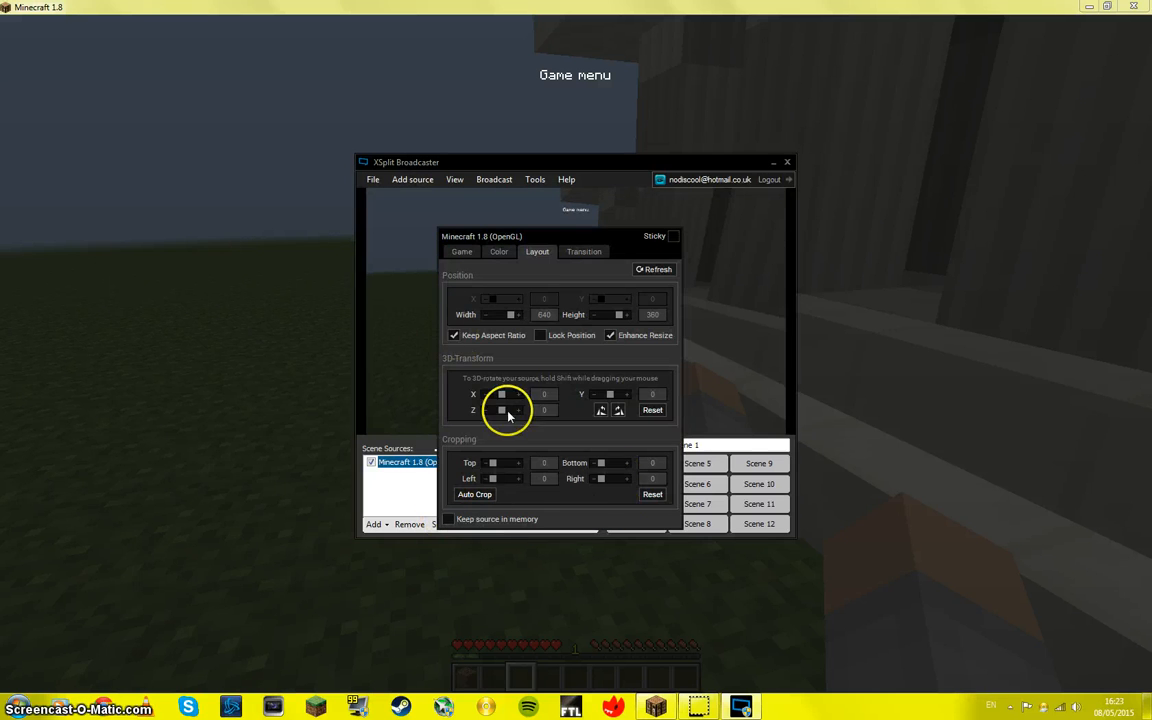
left_click_drag(505, 393, 470, 398)
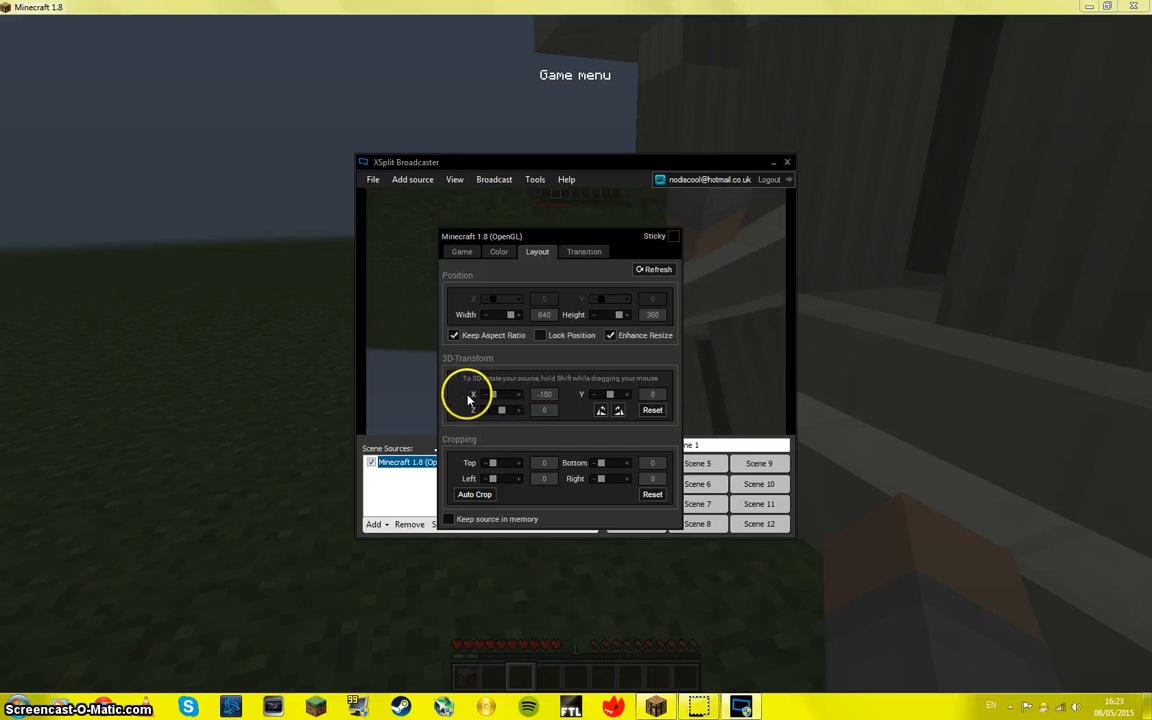
left_click(651, 410)
left_click_drag(612, 396, 589, 393)
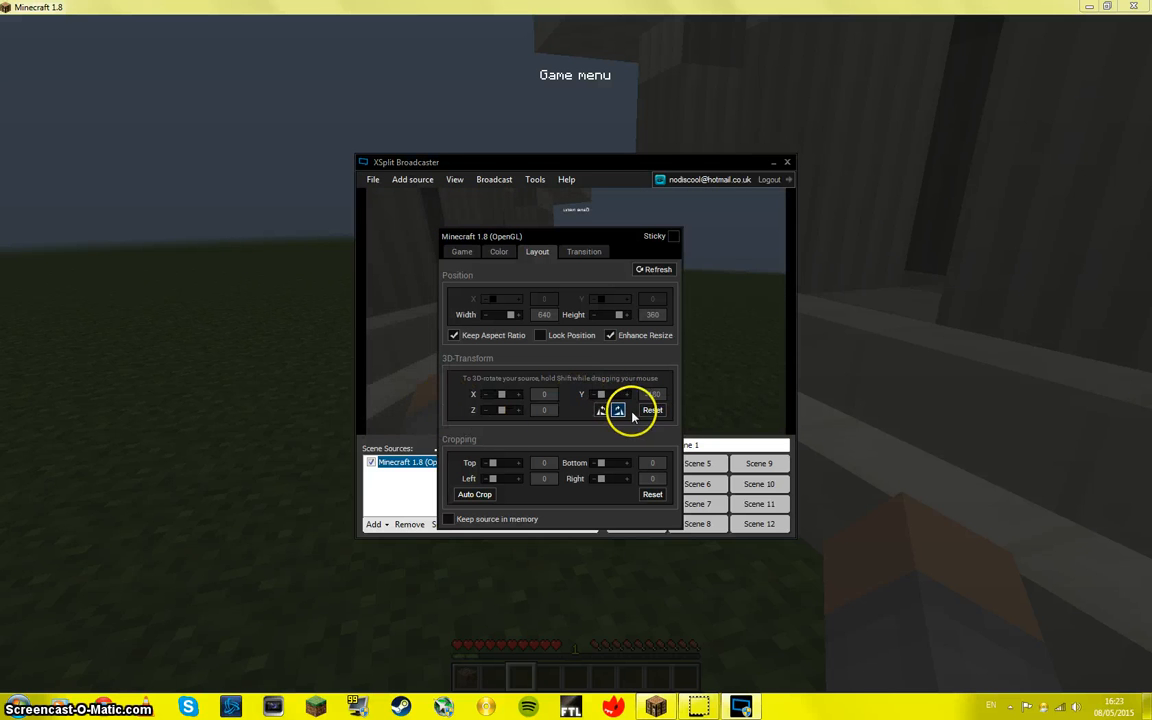
left_click(650, 411)
Step: Rotate the Minecraft source in quarter turns until it is upright again
left_click(618, 411)
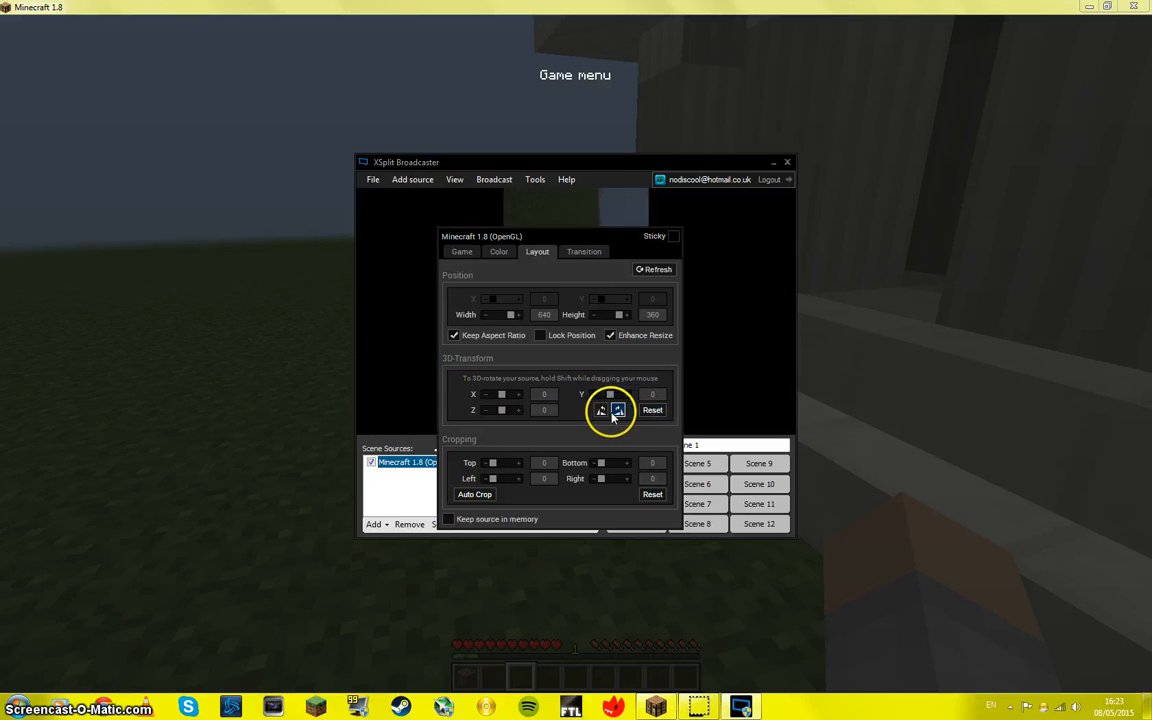
left_click(618, 411)
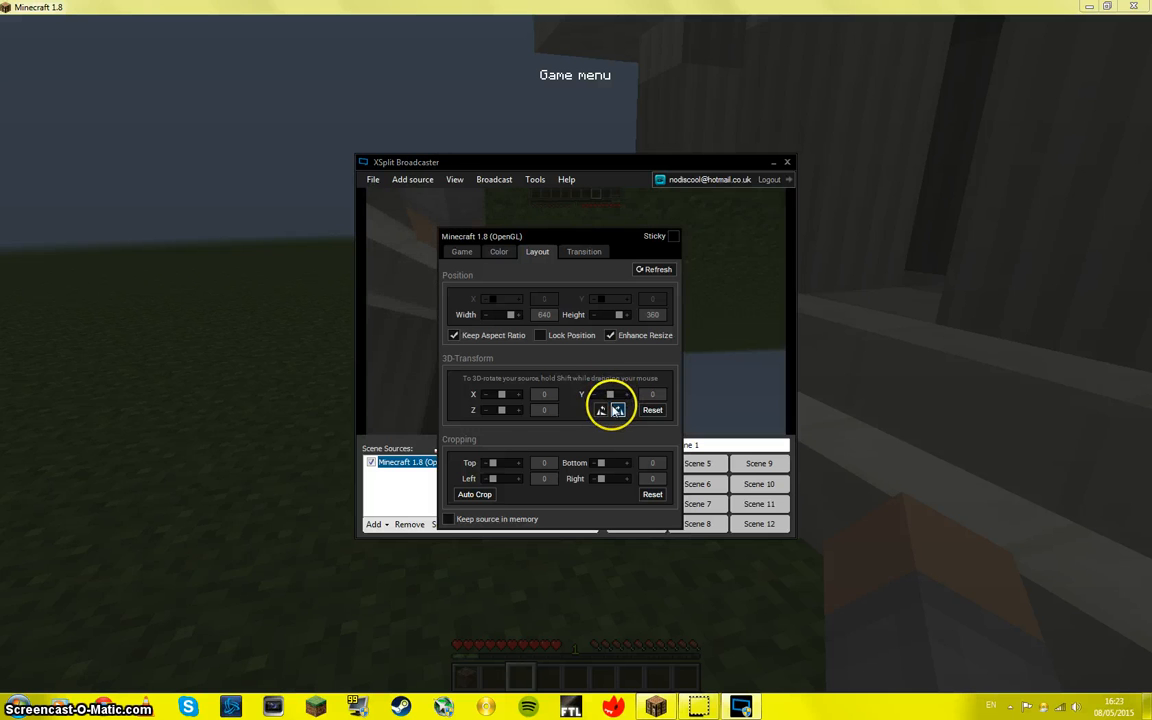
left_click(618, 411)
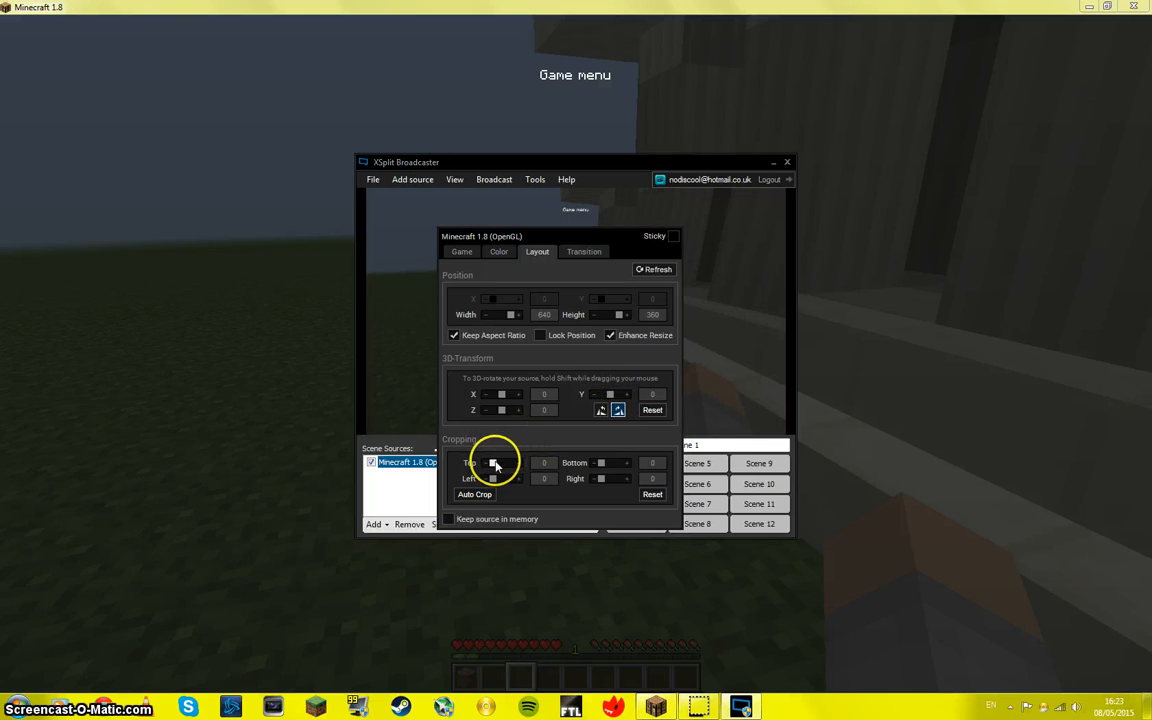
Step: Try cropping 18 off the top of the Minecraft source and Auto Crop, reset the cropping, and close the source settings
mouse_move(493, 463)
left_mouse_down()
mouse_move(505, 459)
mouse_move(493, 467)
left_mouse_up()
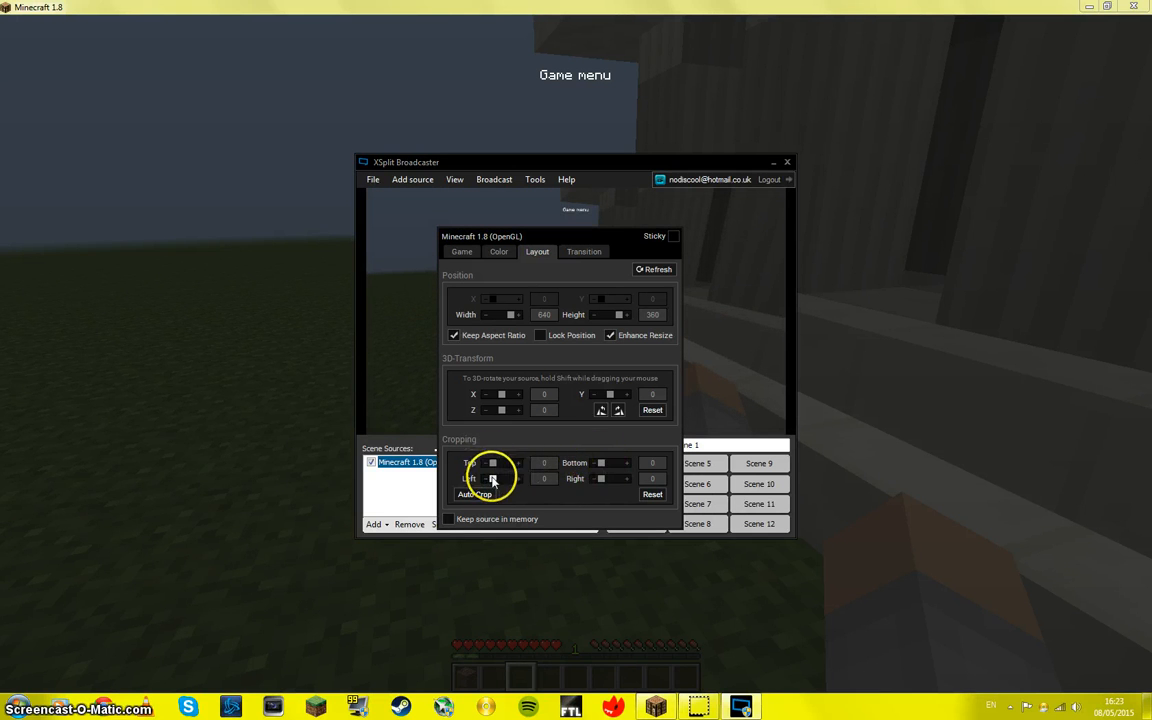
left_click_drag(490, 477, 486, 469)
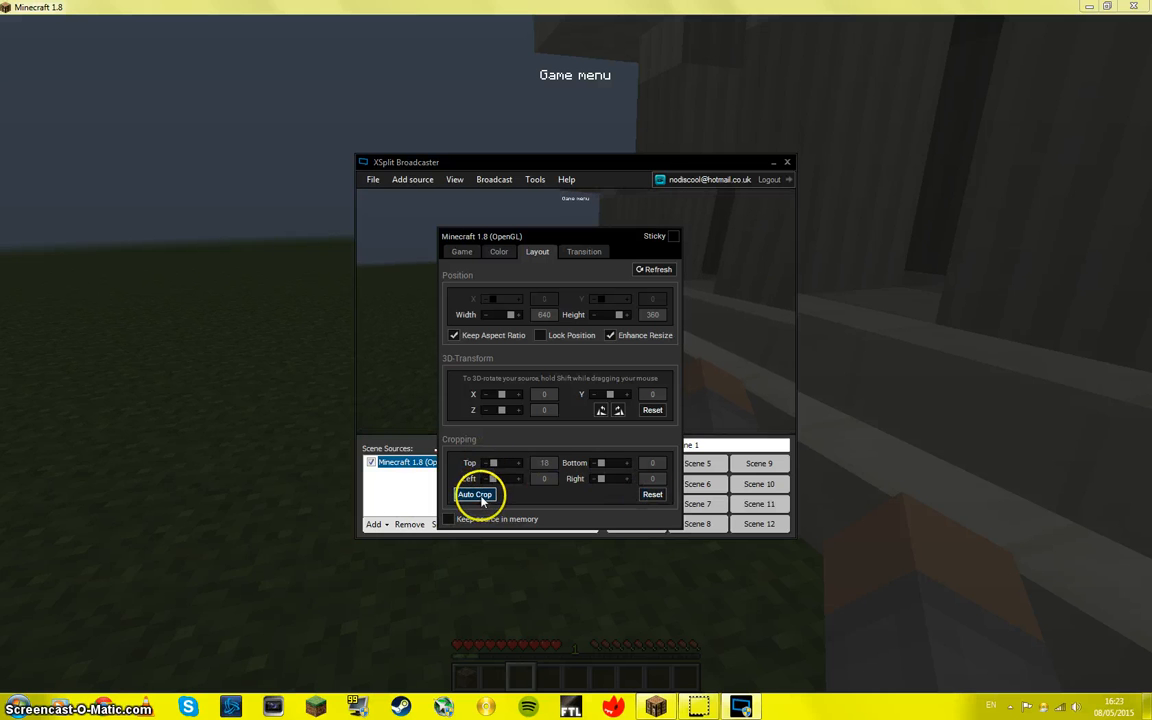
left_click(478, 495)
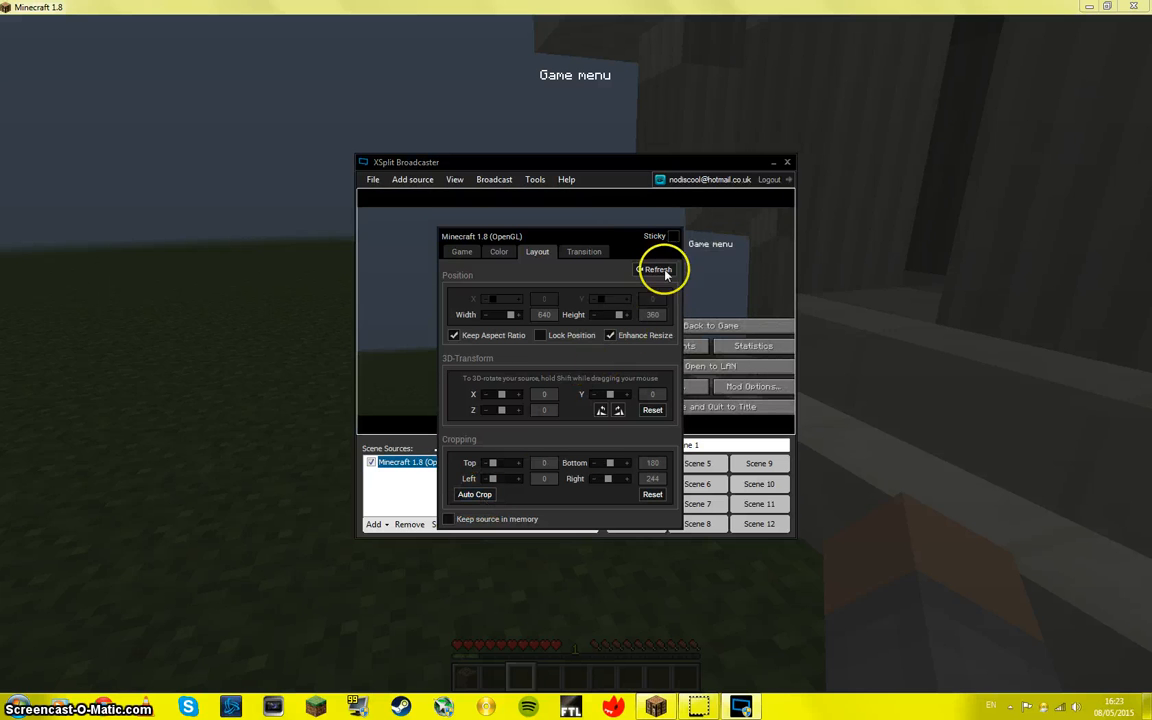
left_click(650, 495)
left_click(344, 488)
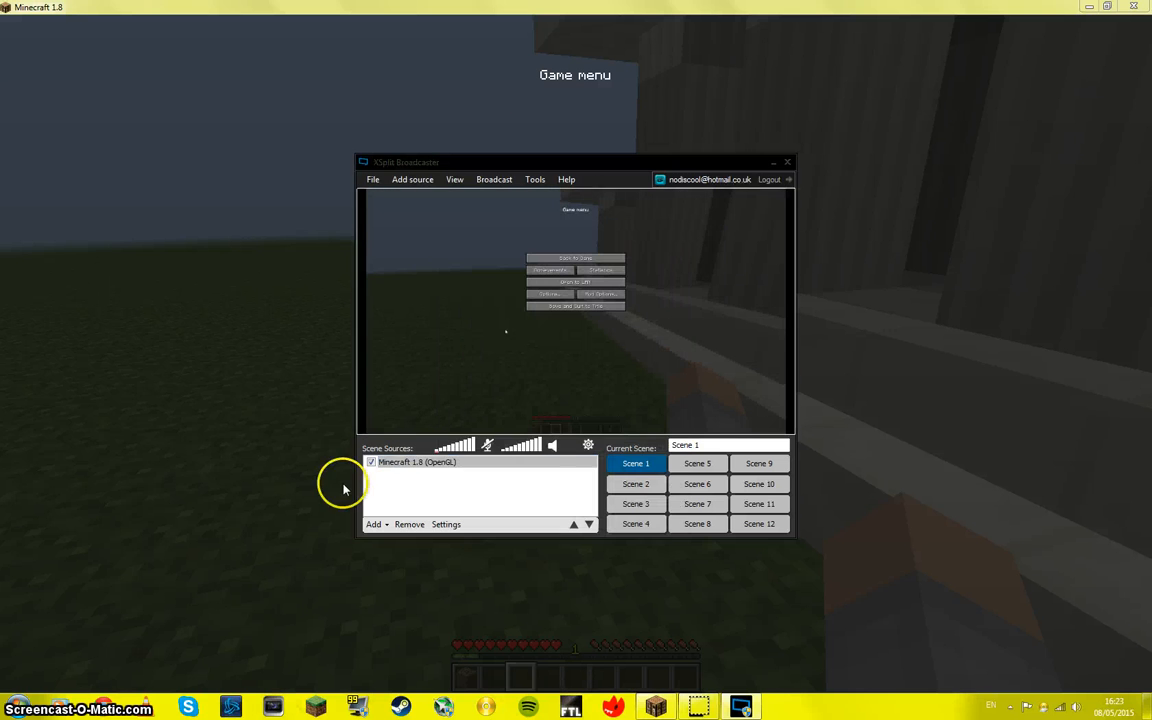
left_click(630, 609)
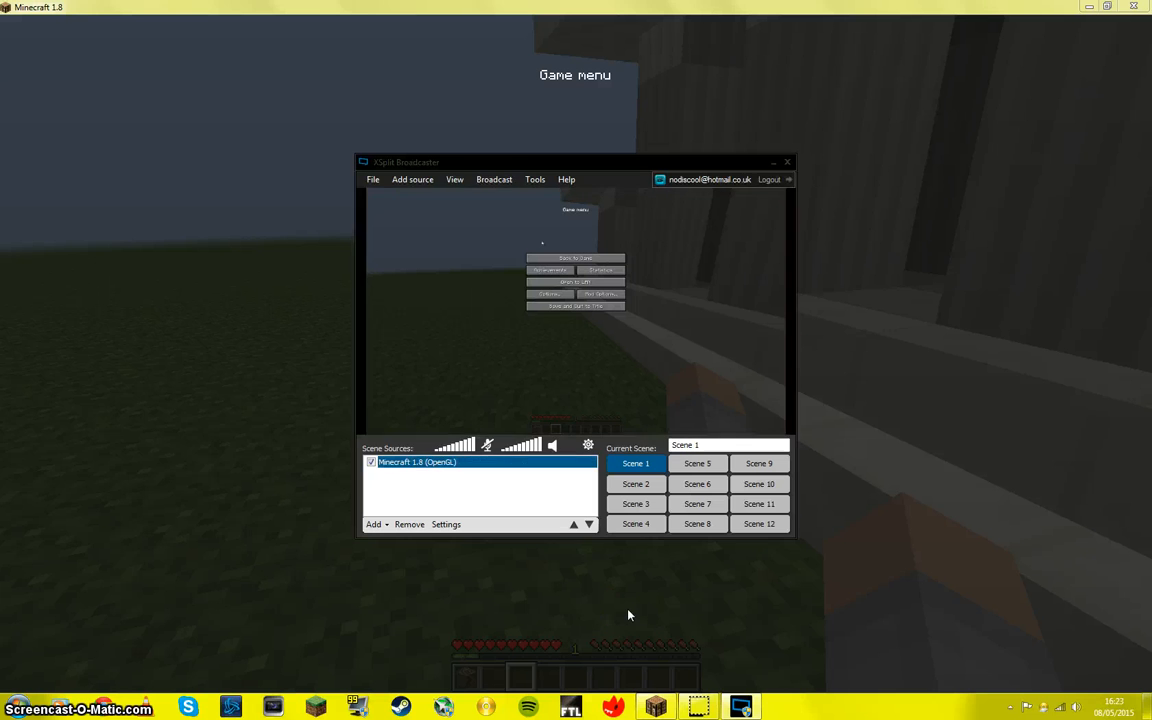
Step: Review the streaming services that can be added as broadcast channels, including the Broadcast Plugin Store list, and close the store
left_click(494, 180)
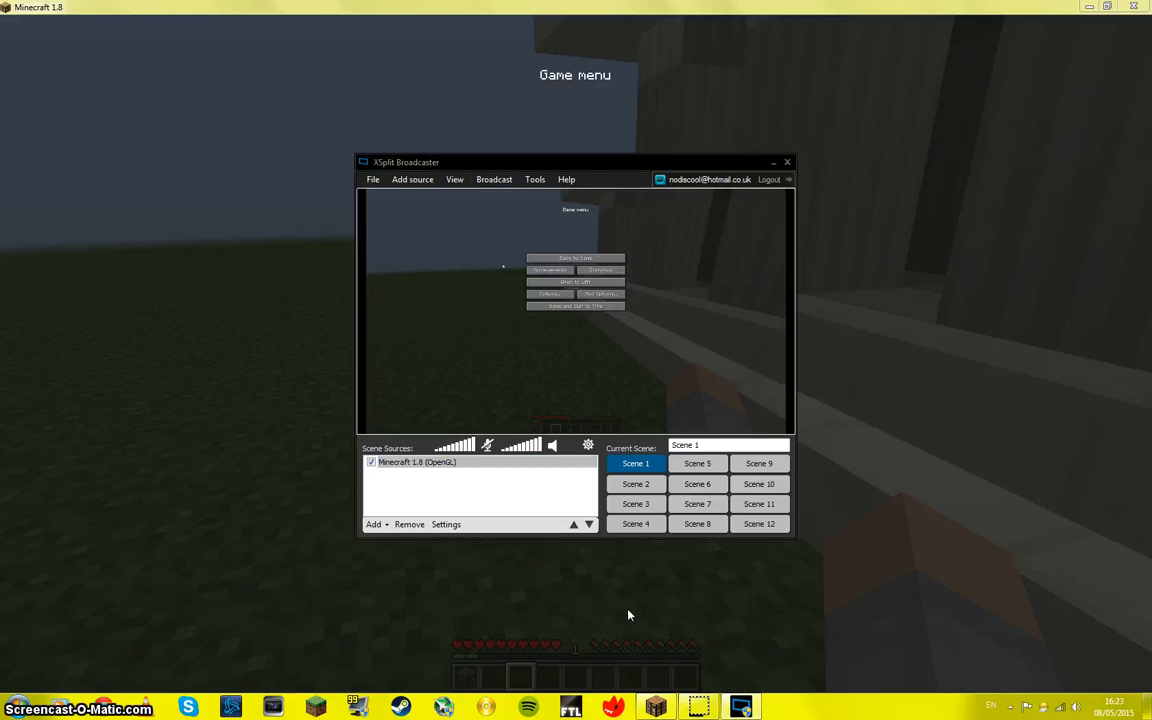
left_click(494, 180)
left_click(521, 214)
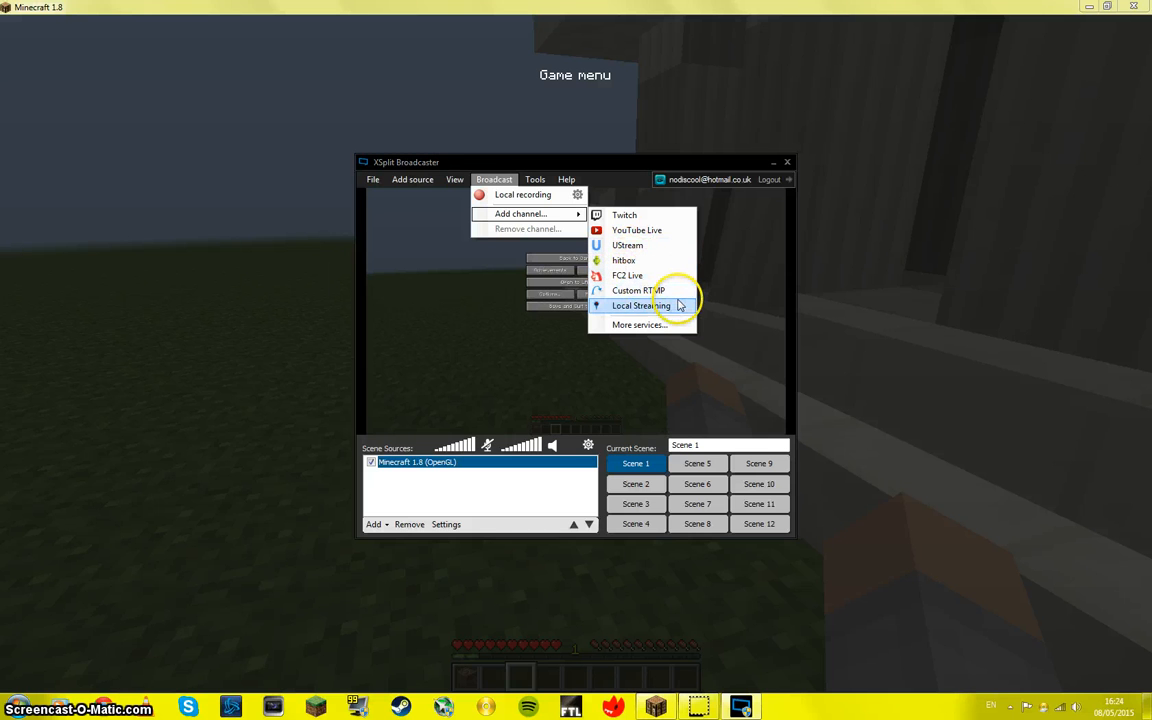
left_click(647, 330)
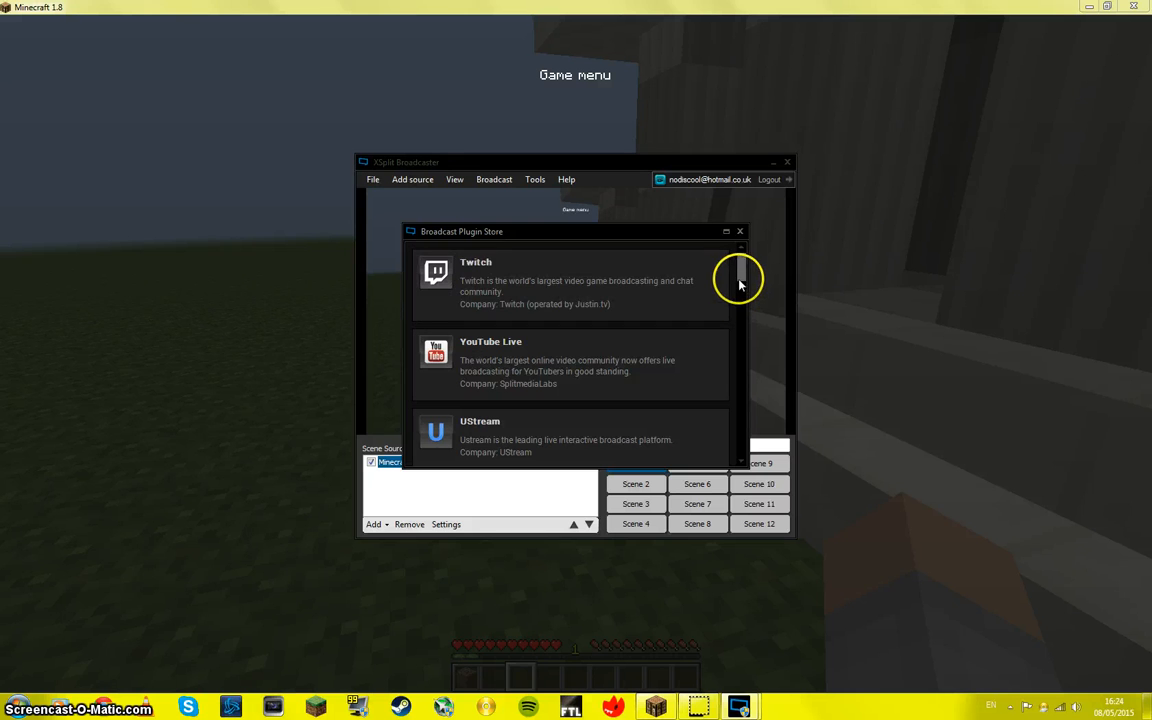
left_click_drag(740, 283, 733, 315)
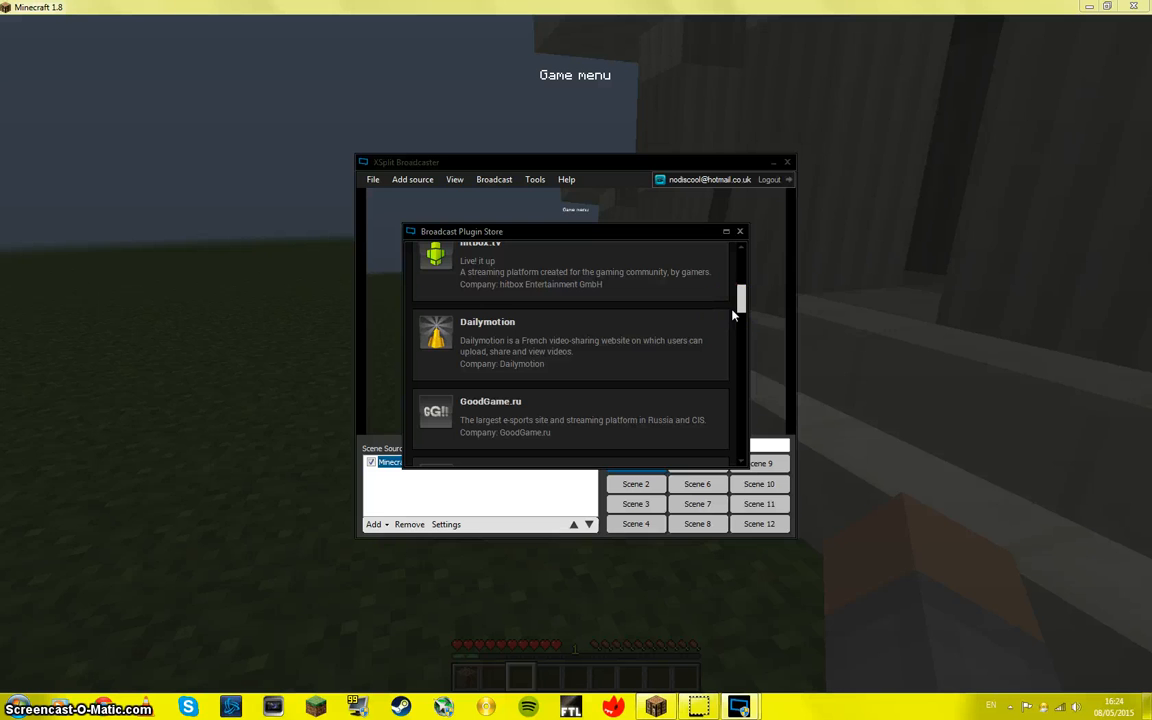
left_click(739, 231)
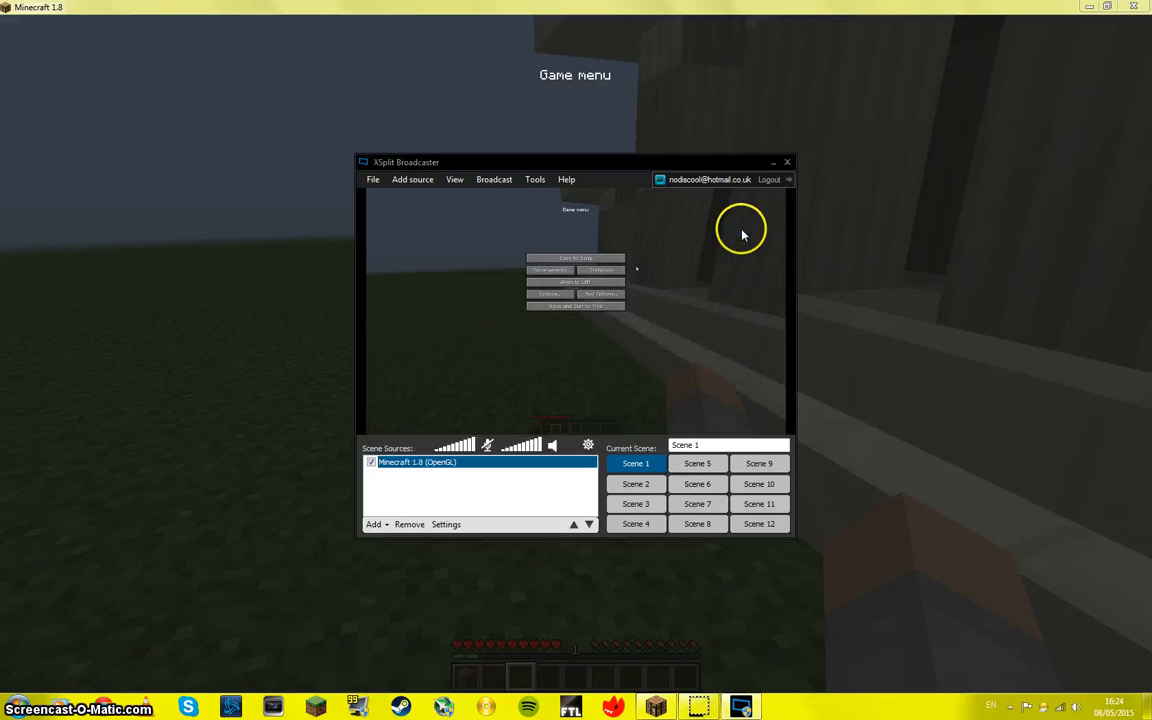
Step: Try to share the stream, dismiss the notice, and open and close the window of saved recordings
left_click(532, 179)
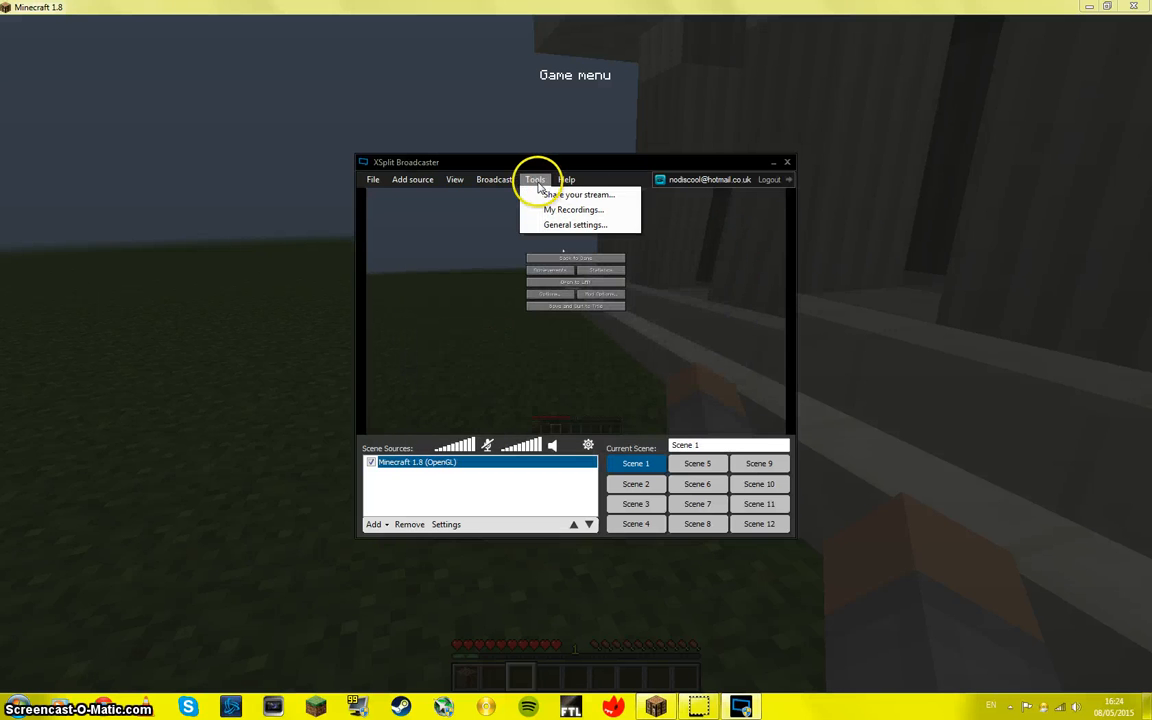
left_click(547, 221)
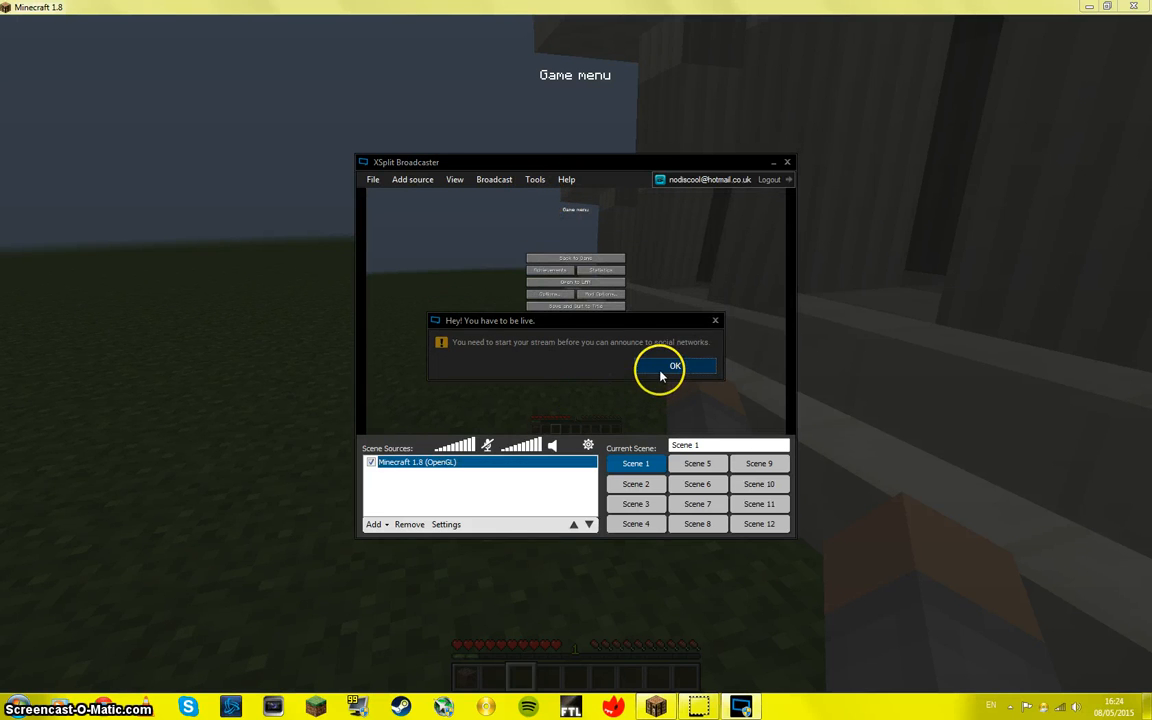
left_click(664, 368)
left_click(530, 180)
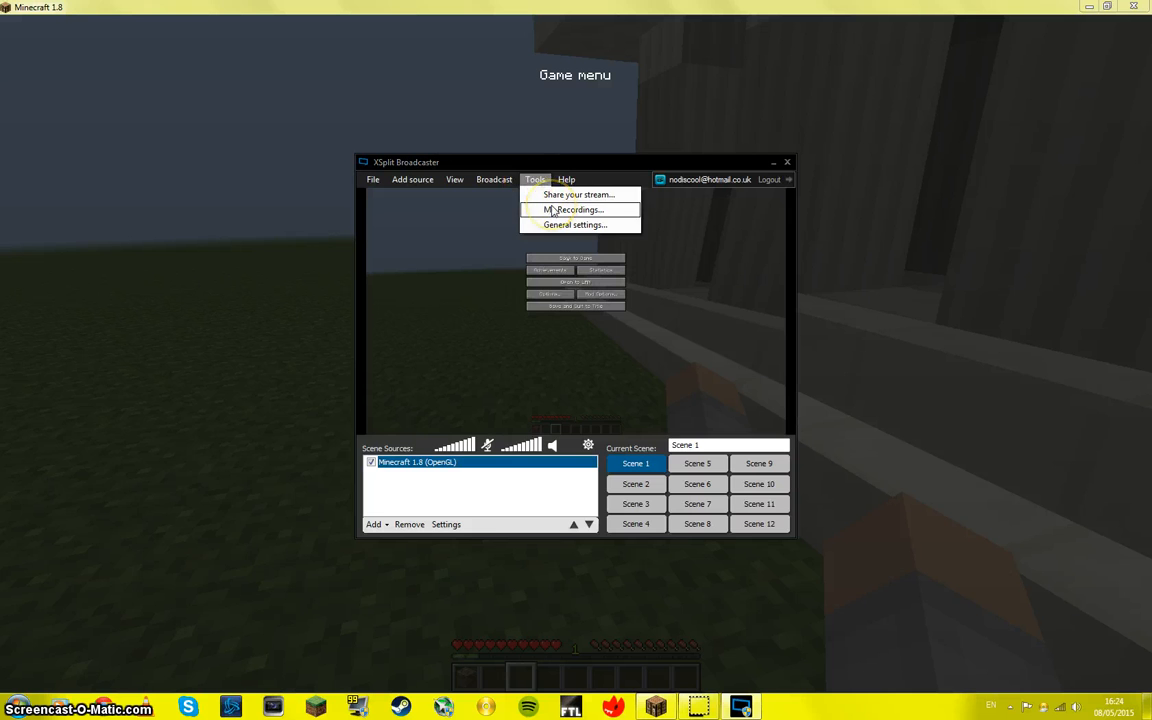
left_click(553, 209)
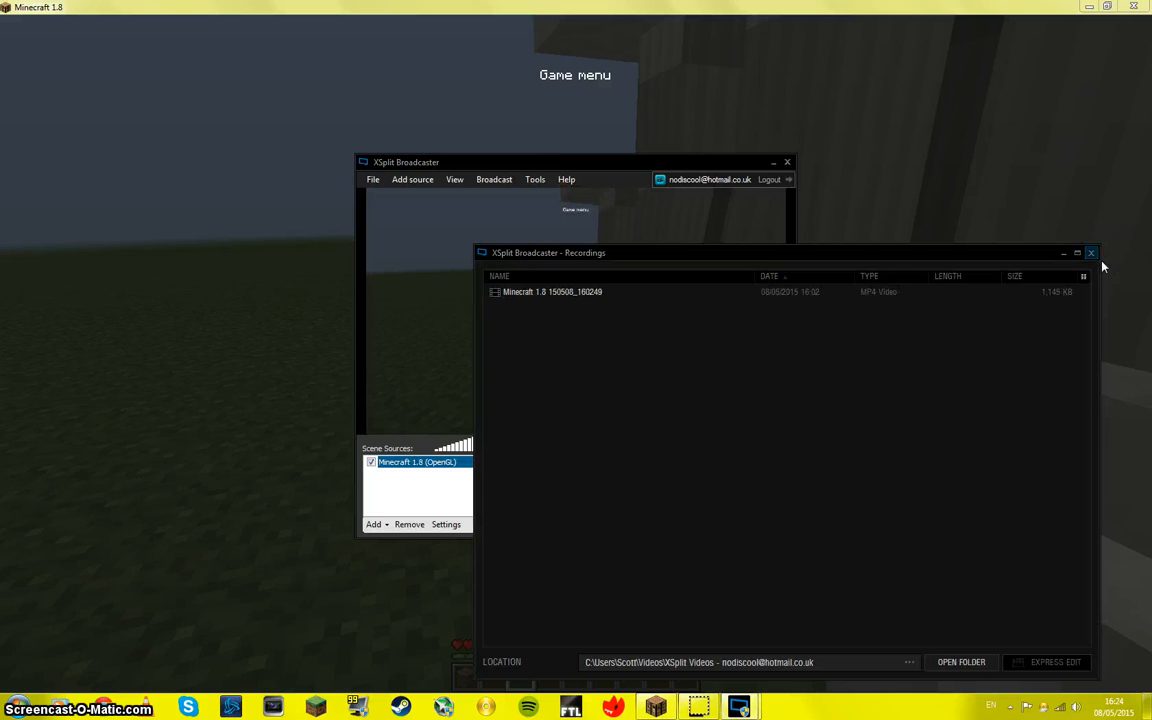
left_click(1092, 254)
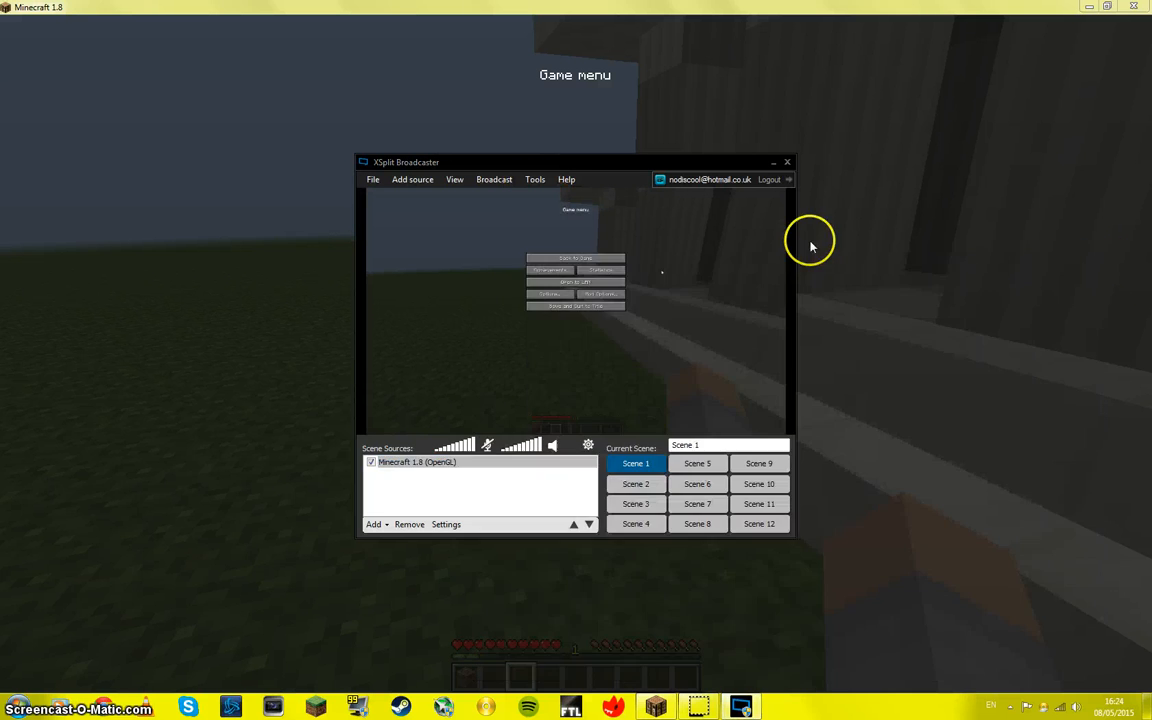
Step: Open XSplit Broadcaster's general settings
left_click(532, 181)
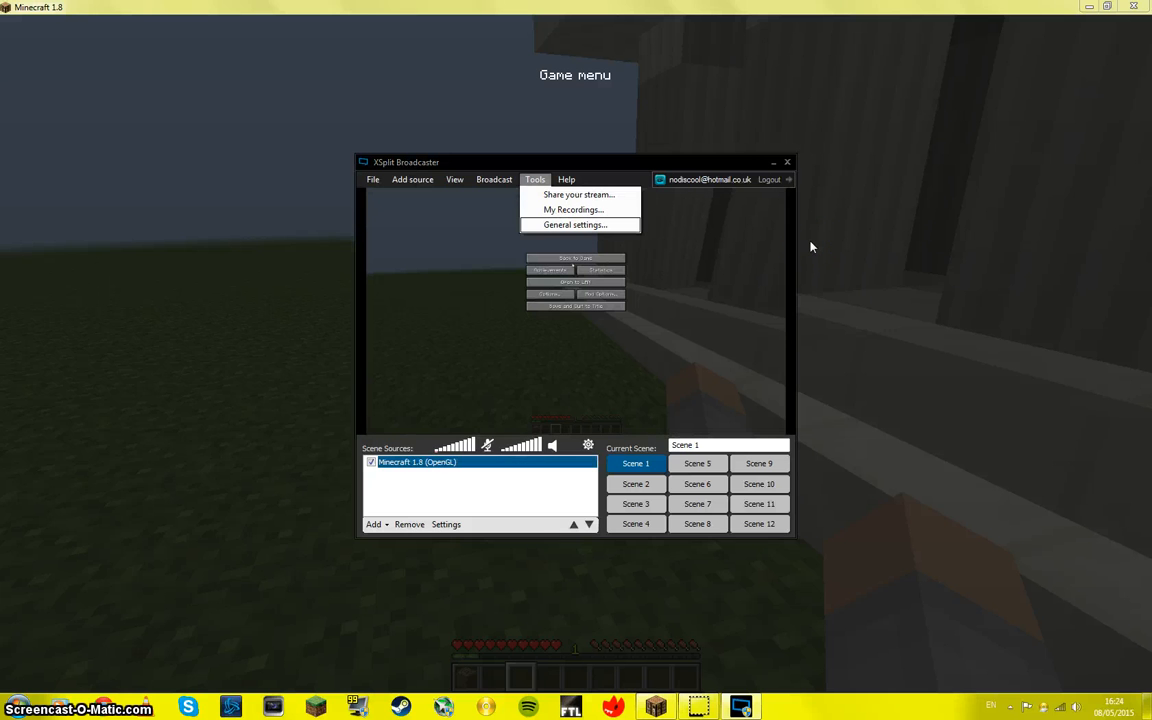
left_click(566, 227)
left_click(567, 227)
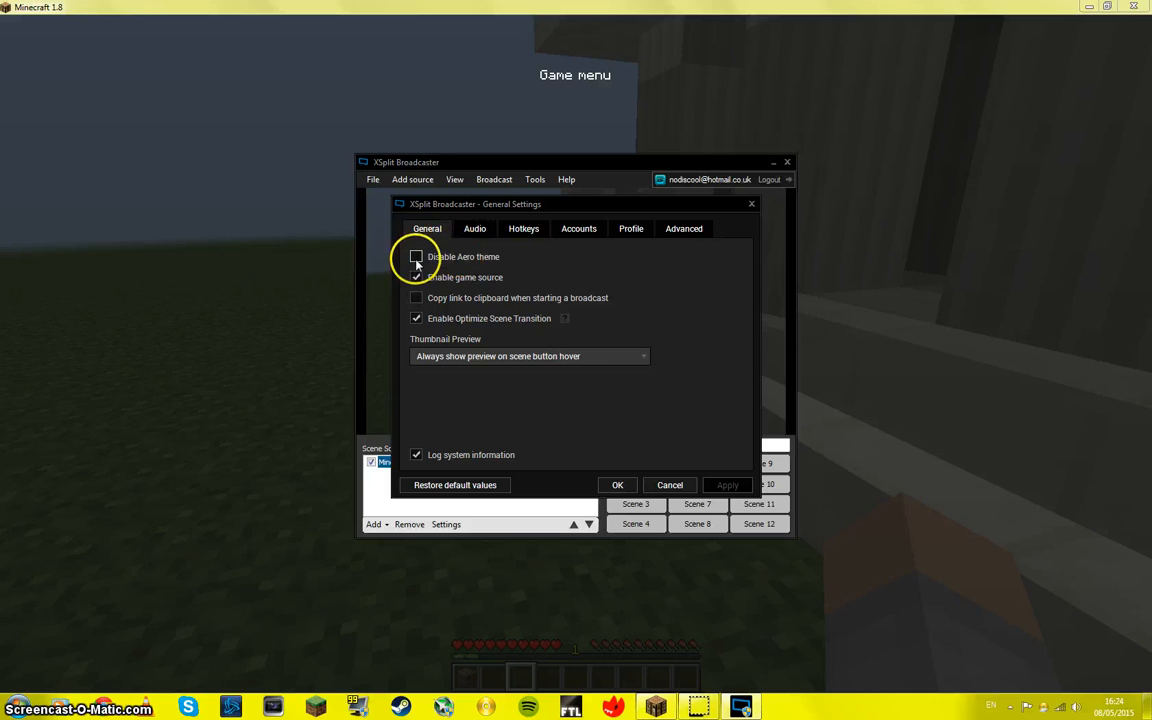
Step: Apply the Disable Aero theme option, and turn it off again and apply that change
left_click(416, 257)
left_click(727, 485)
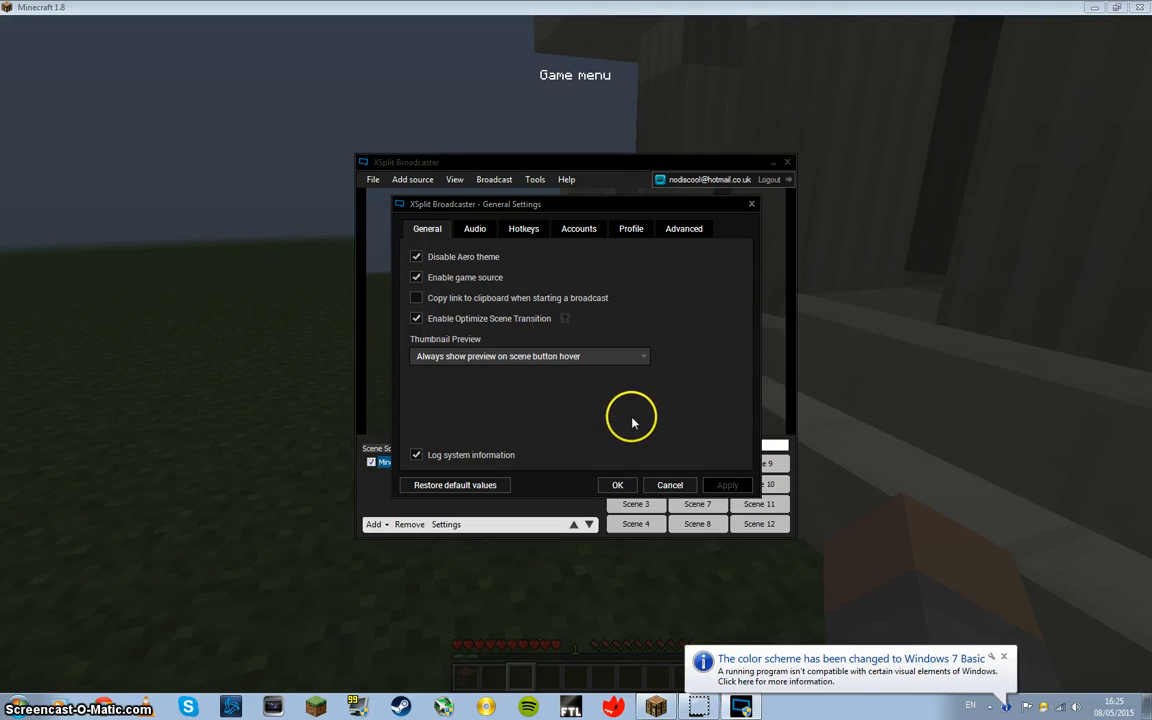
left_click(416, 257)
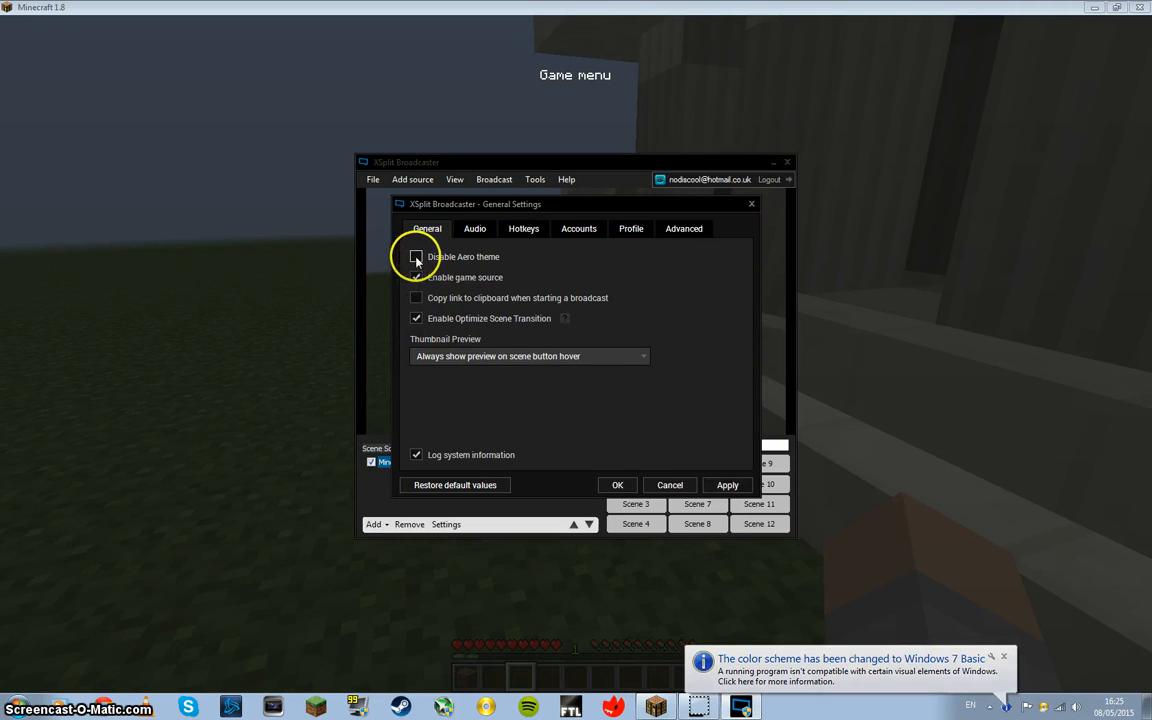
left_click(731, 485)
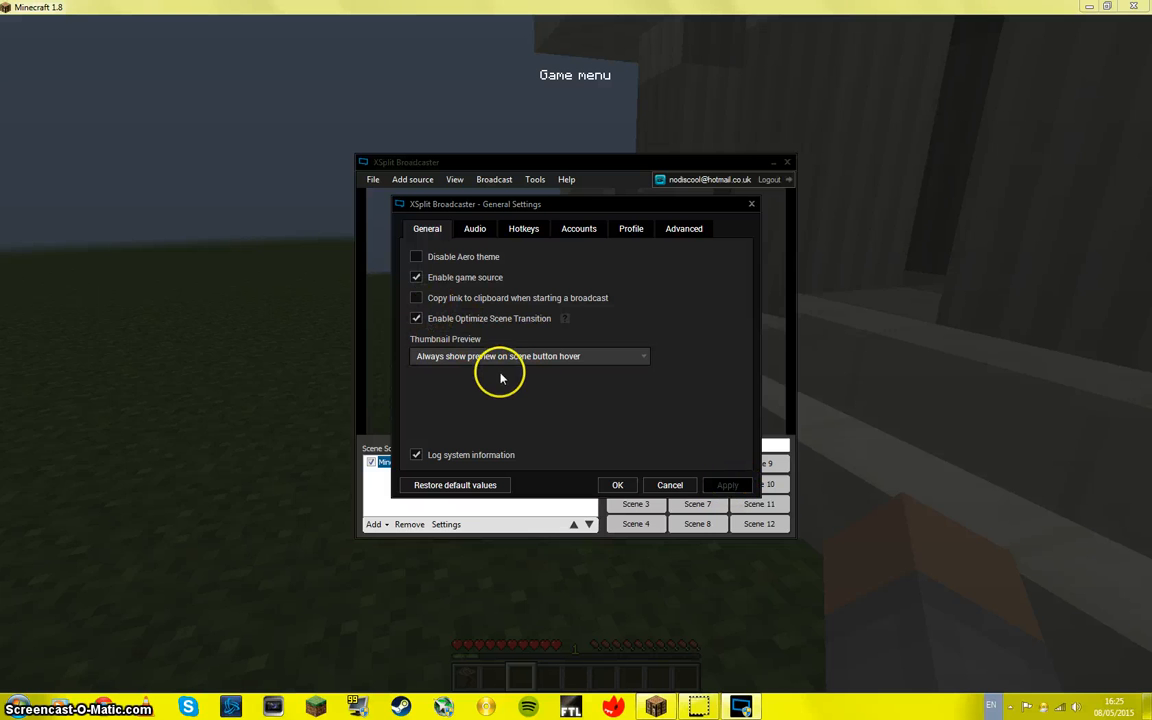
Step: Show the audio settings and look through the devices offered for Audio Preview, leaving None selected
left_click(473, 228)
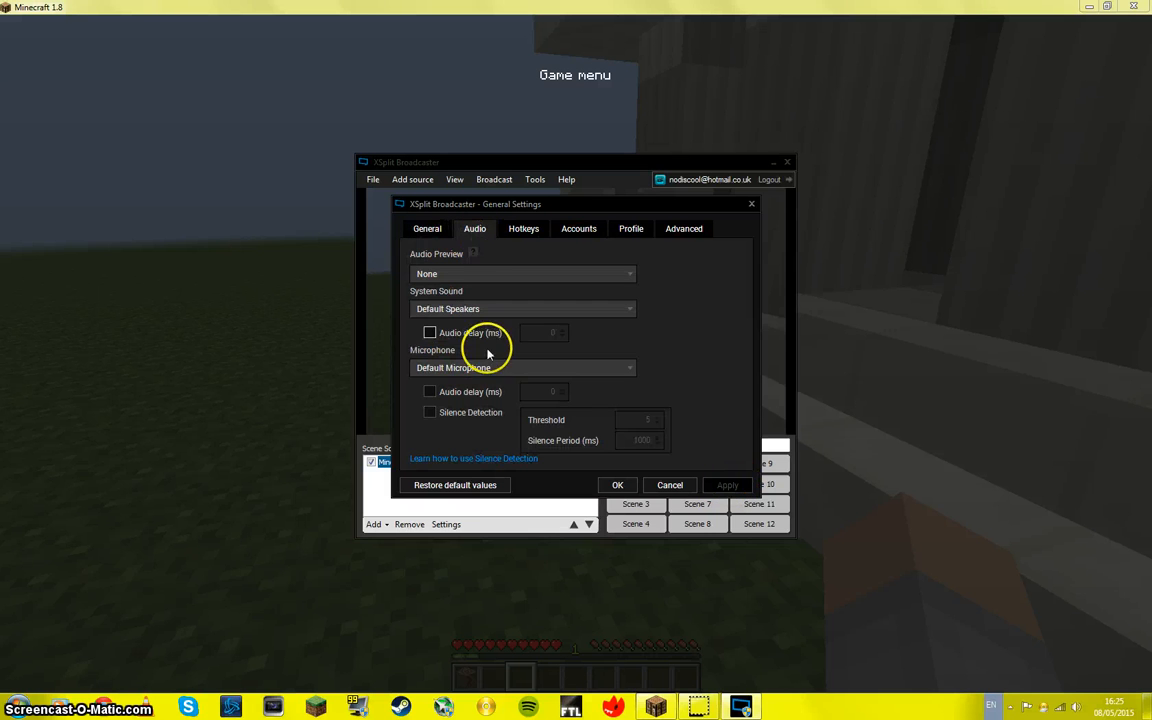
left_click(462, 274)
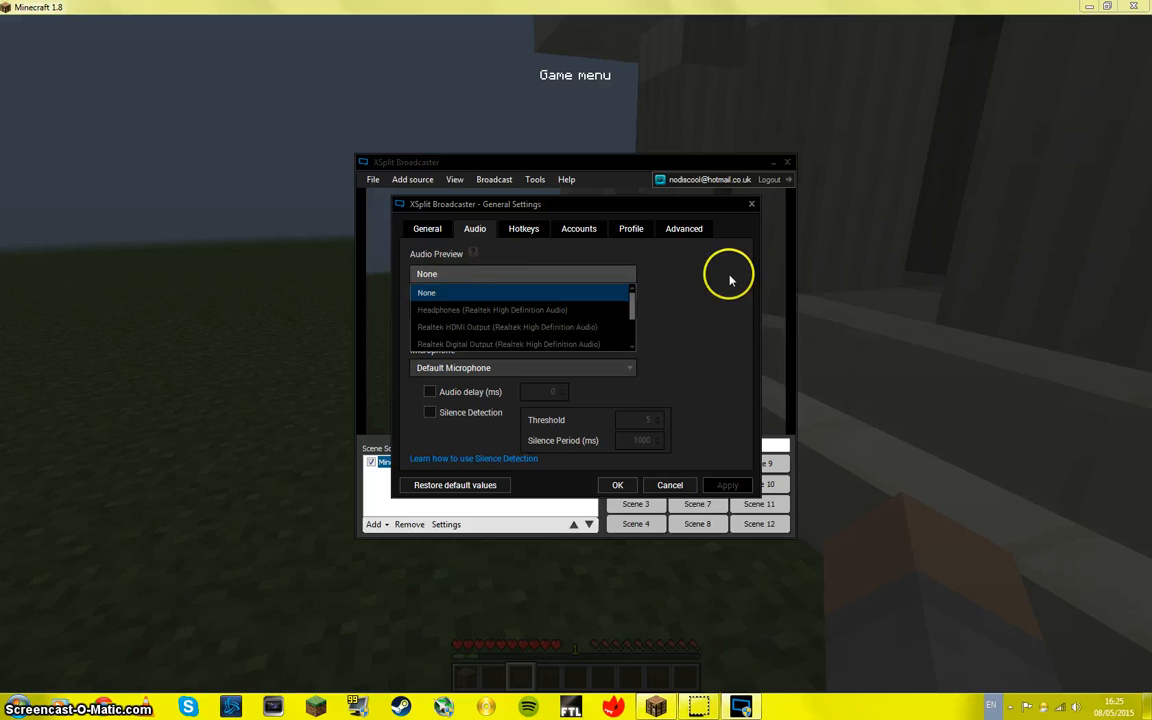
left_click(437, 272)
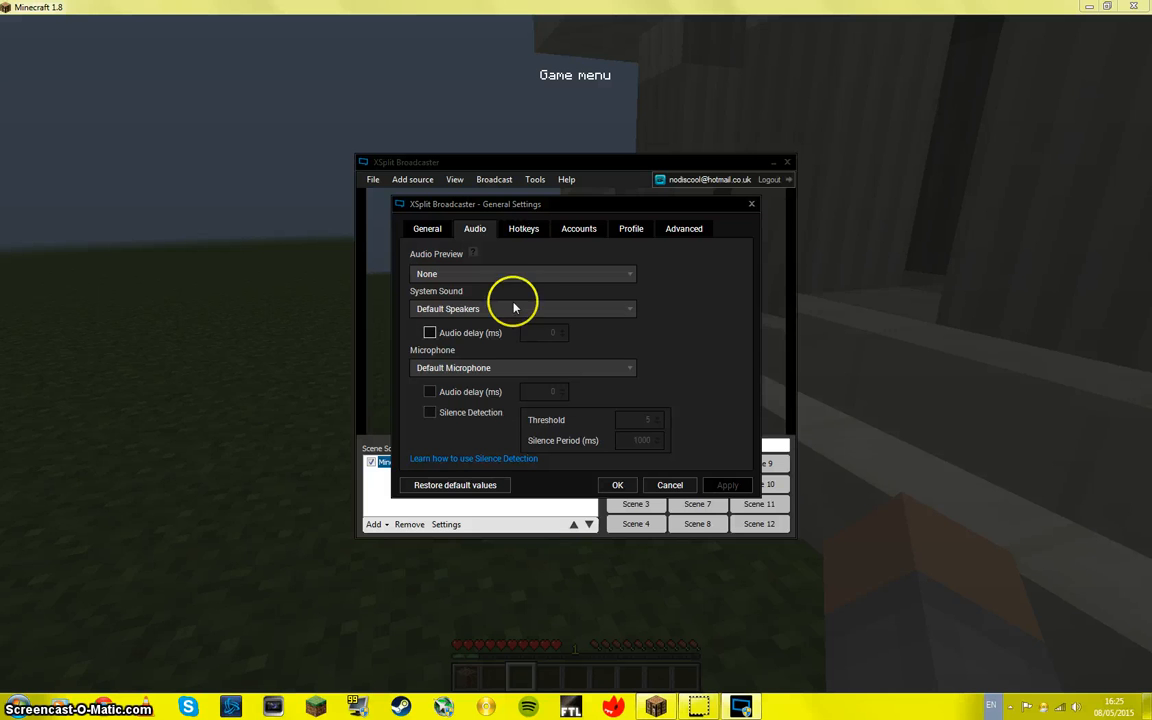
Step: Show the hotkey settings and look through the complete list of scene, microphone and speaker commands
left_click(523, 230)
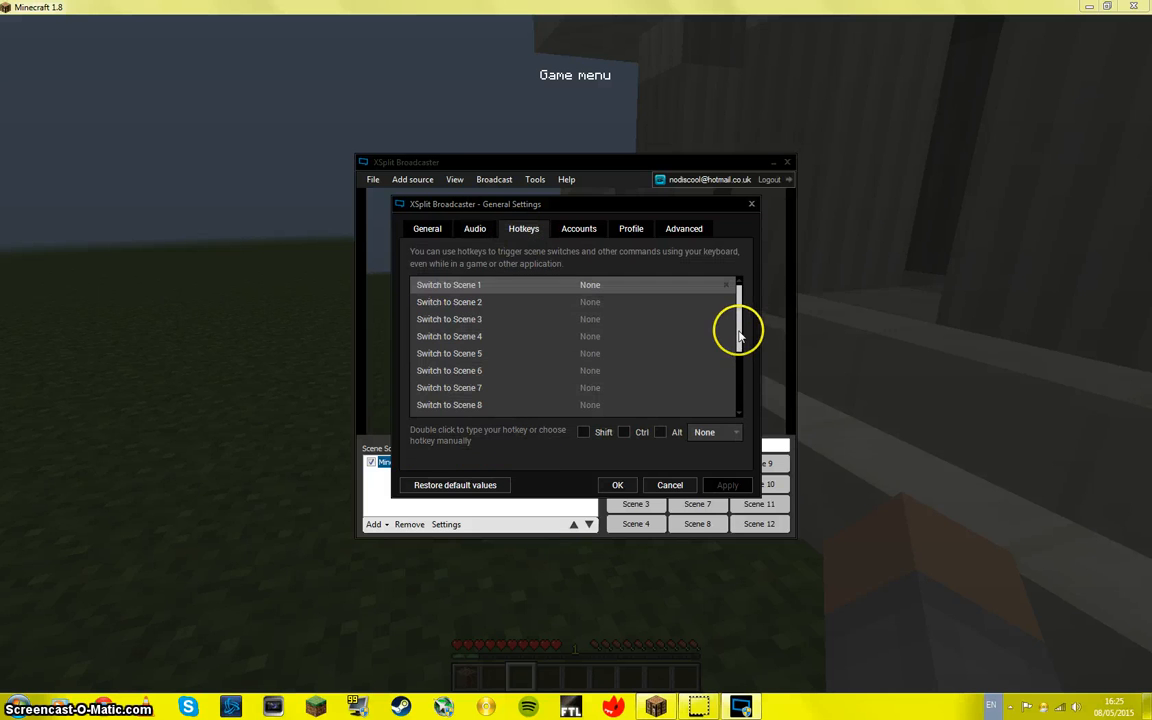
left_click_drag(736, 330, 738, 396)
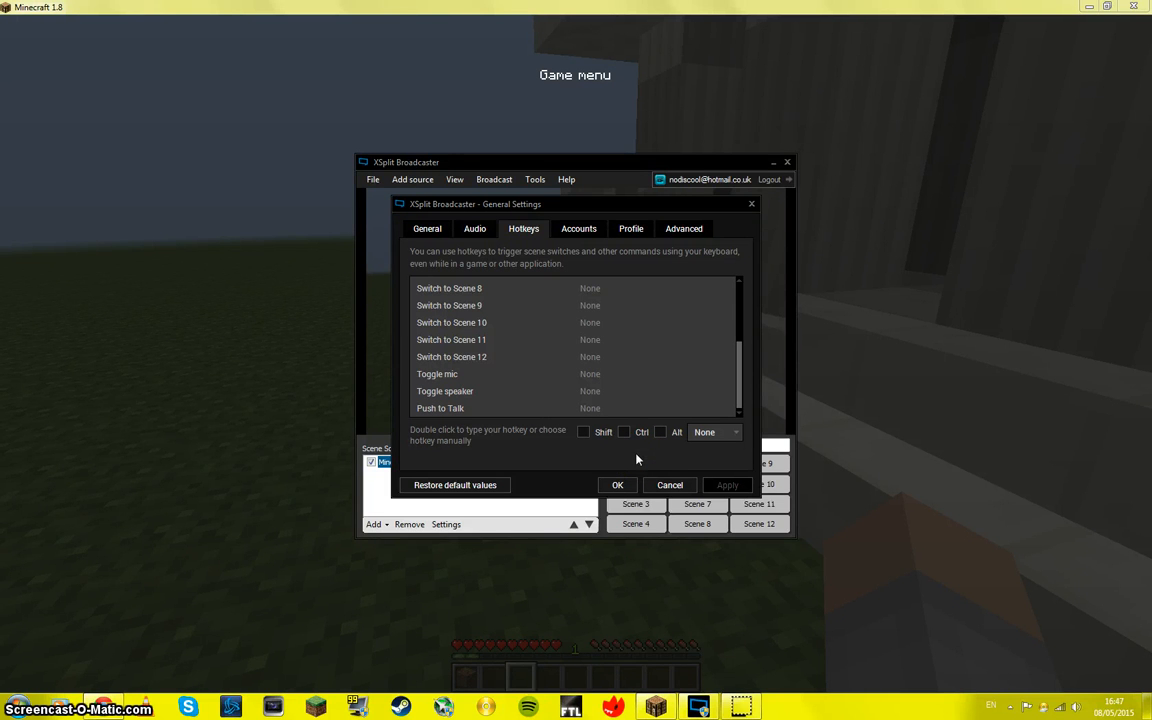
left_click_drag(737, 378, 740, 290)
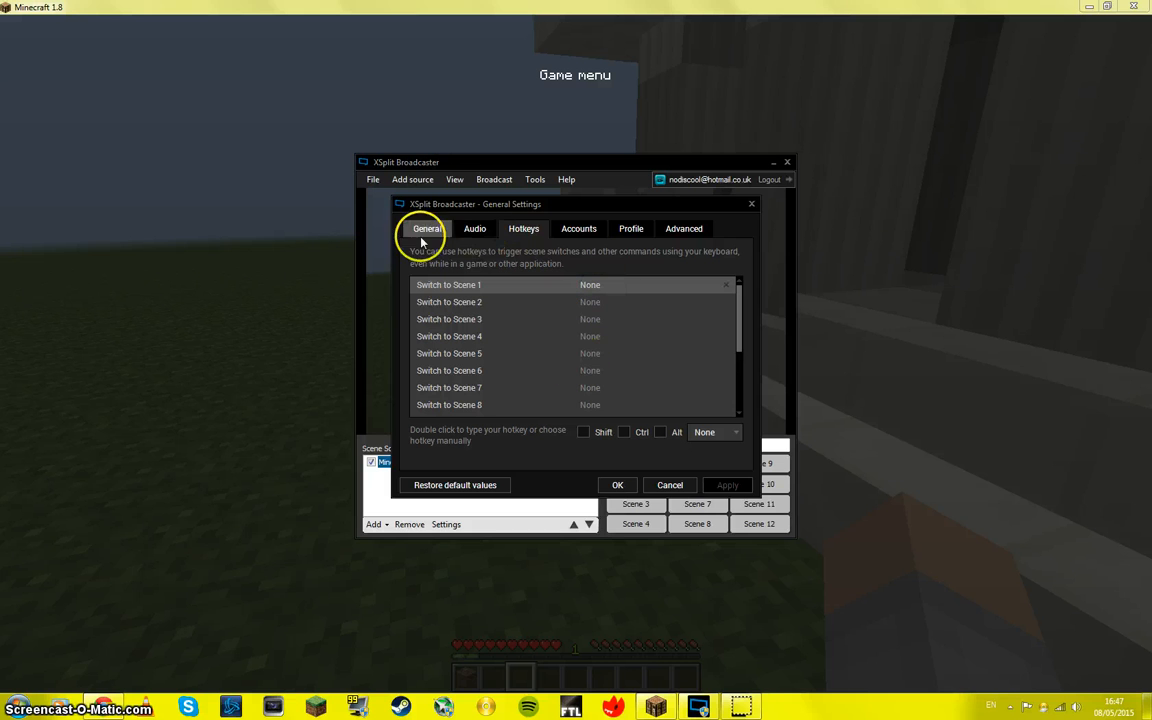
Step: Assign Alt + F2 as the hotkey for Switch to Scene 1
left_click(595, 301)
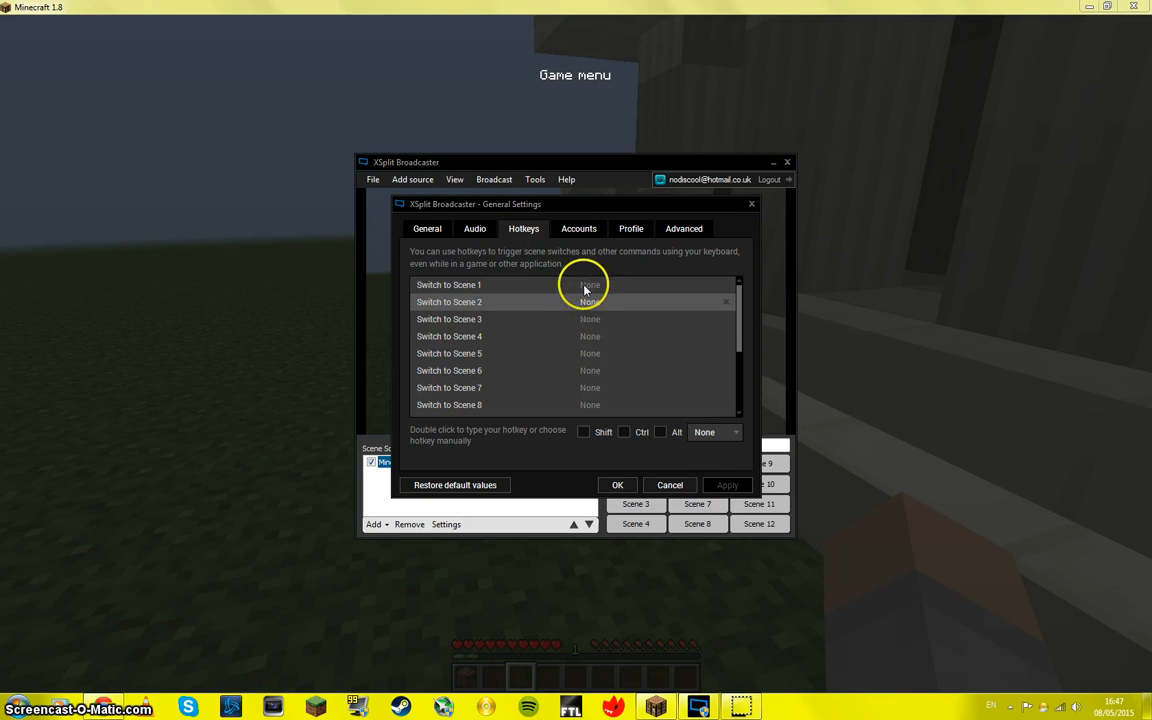
left_click(586, 286)
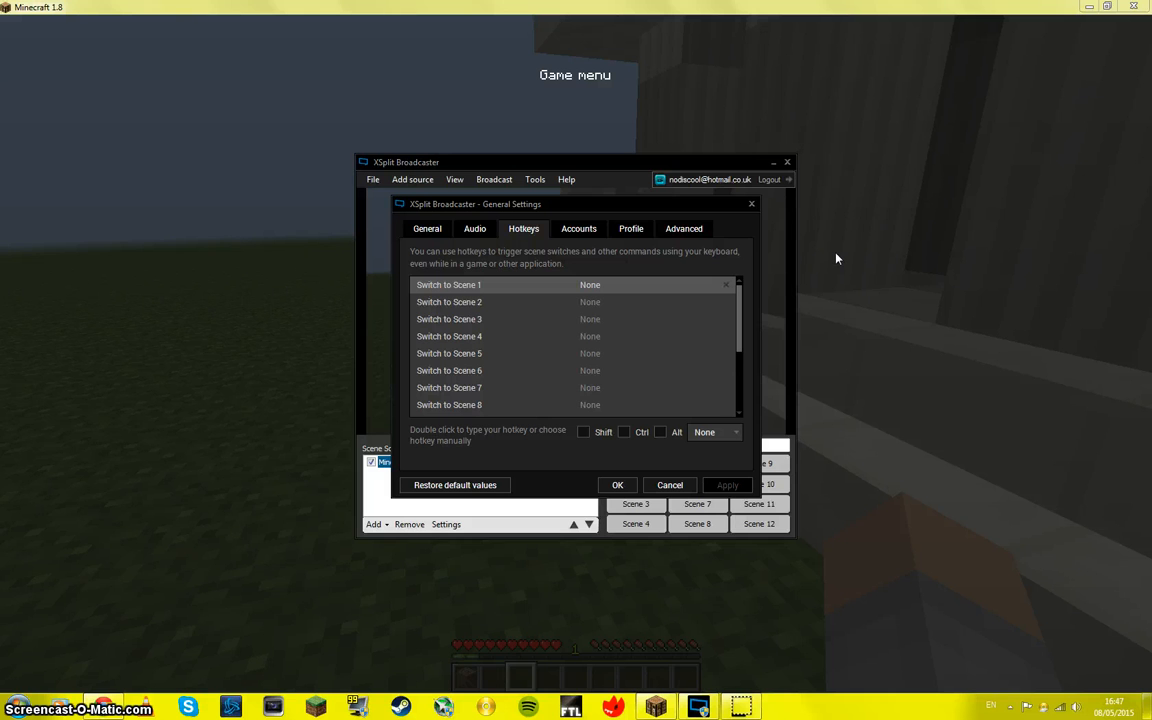
double_click(604, 287)
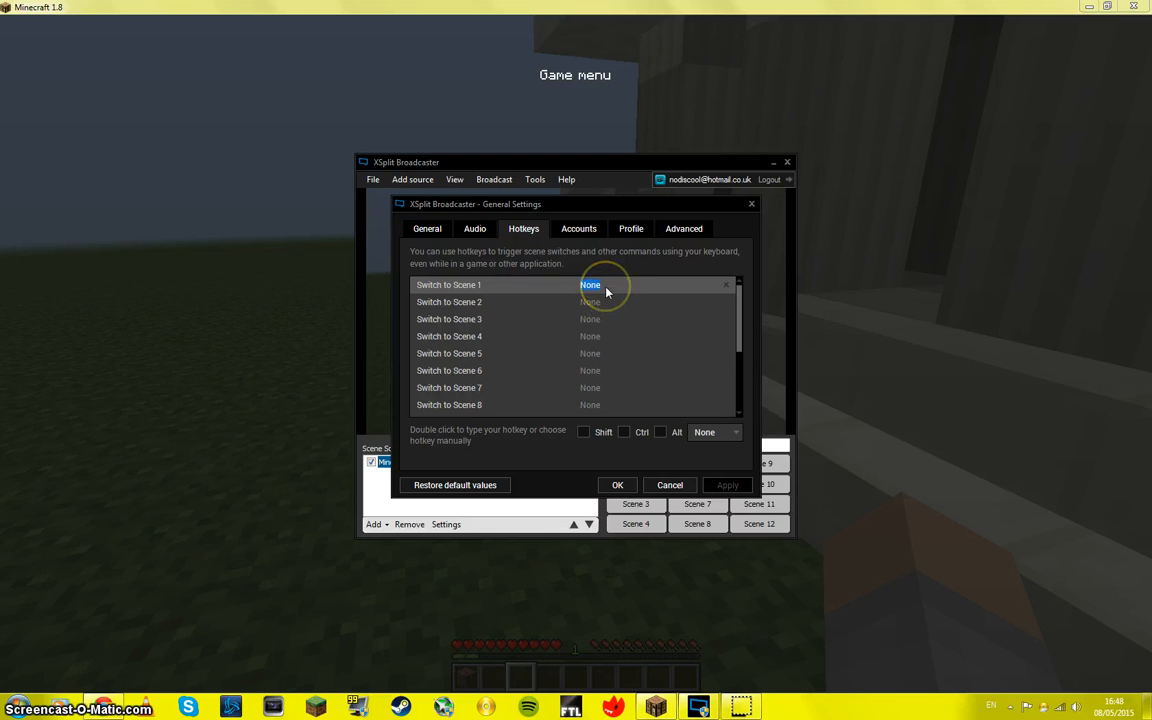
left_click(606, 288)
key("alt+F2")
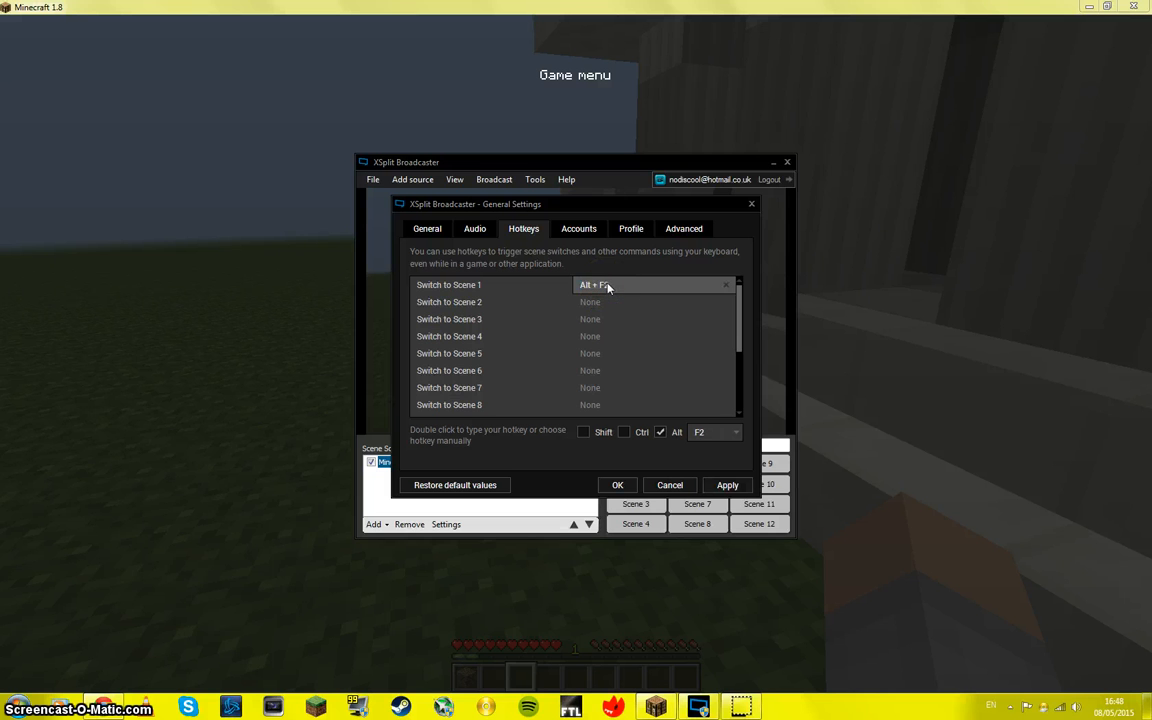
Step: Assign Alt + F3 as the hotkey for Switch to Scene 2 and look through the keys offered for manual selection
left_click(617, 303)
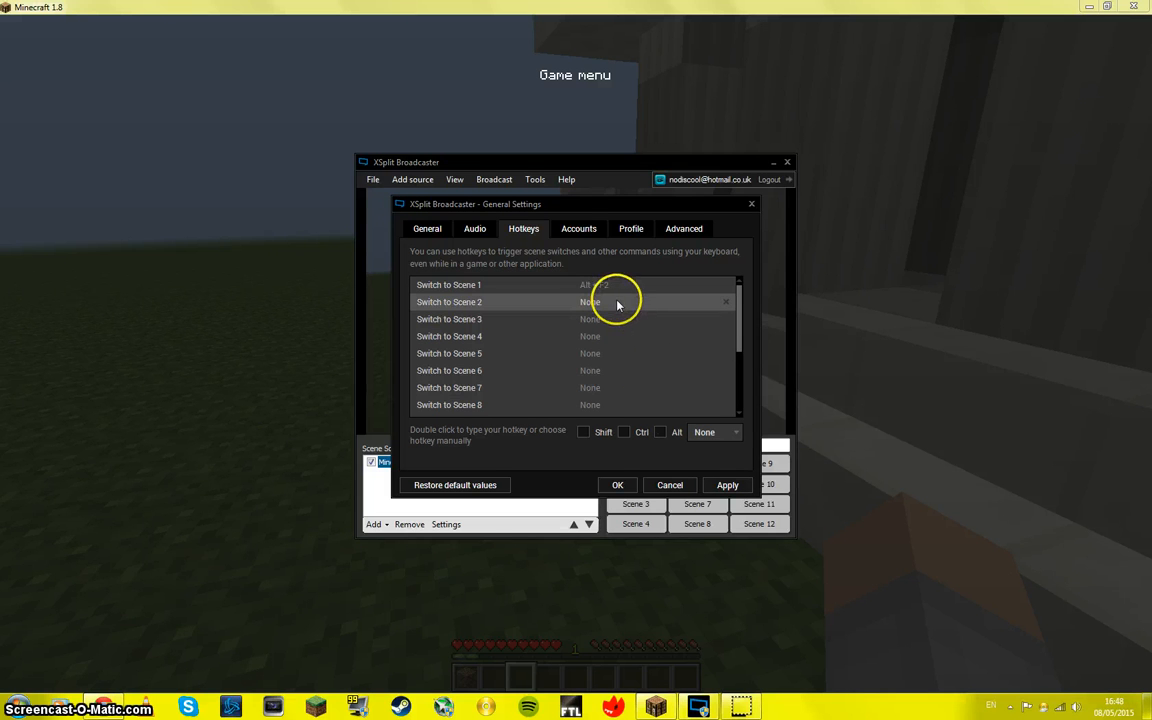
double_click(595, 304)
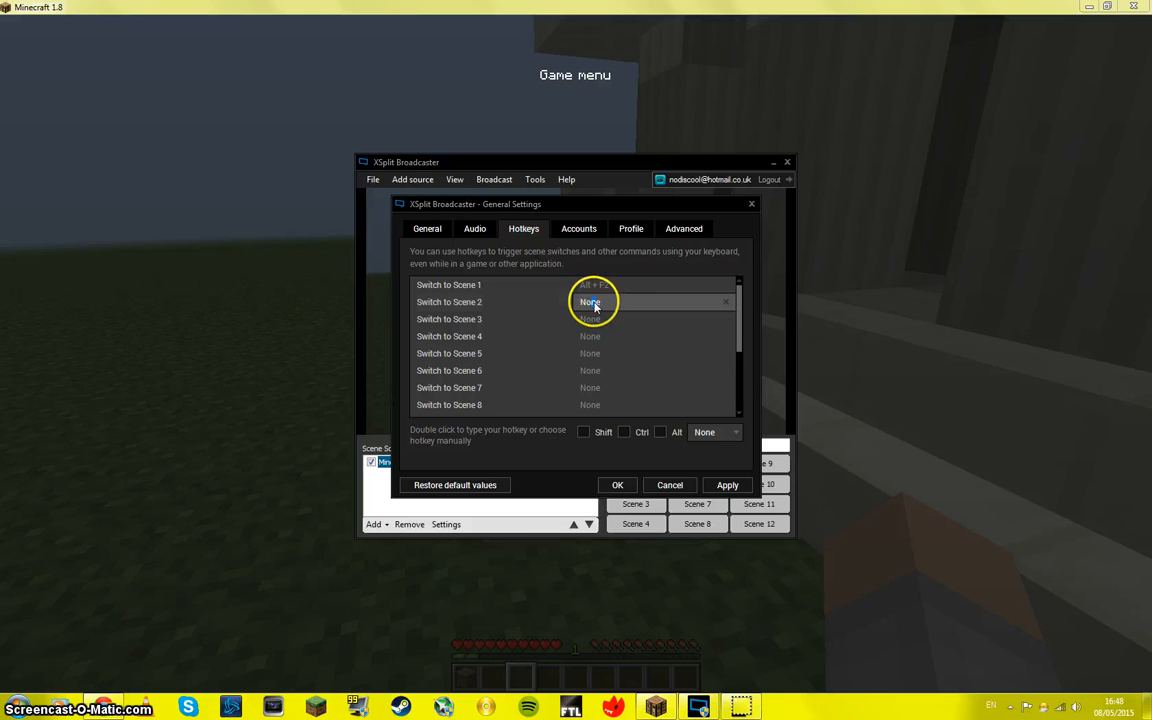
key("alt+F3")
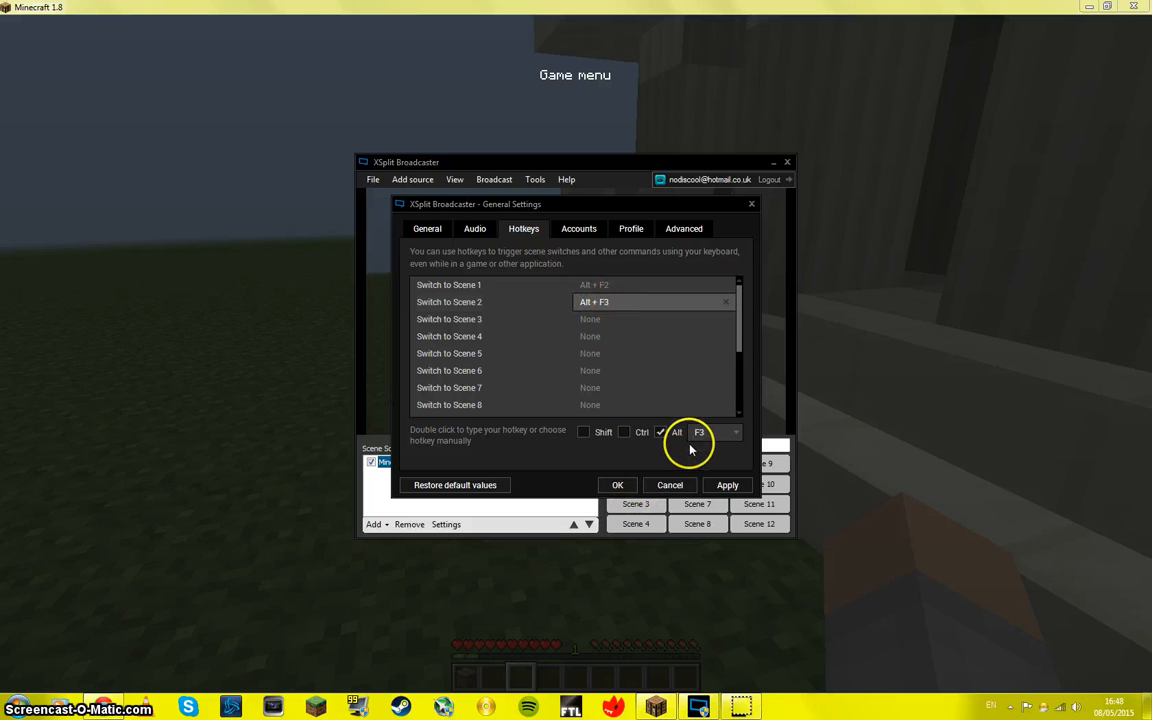
left_click(697, 437)
left_click_drag(738, 398, 738, 366)
left_click(703, 467)
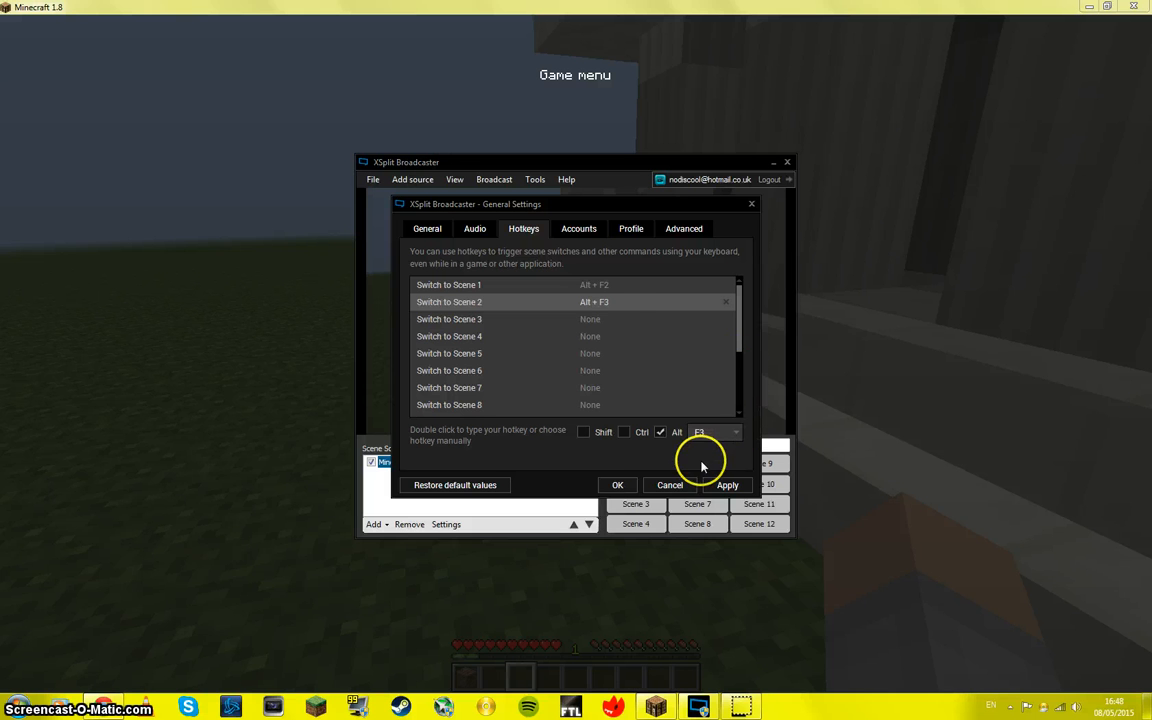
Step: Clear the hotkeys assigned to Switch to Scene 2 and Switch to Scene 1
double_click(618, 319)
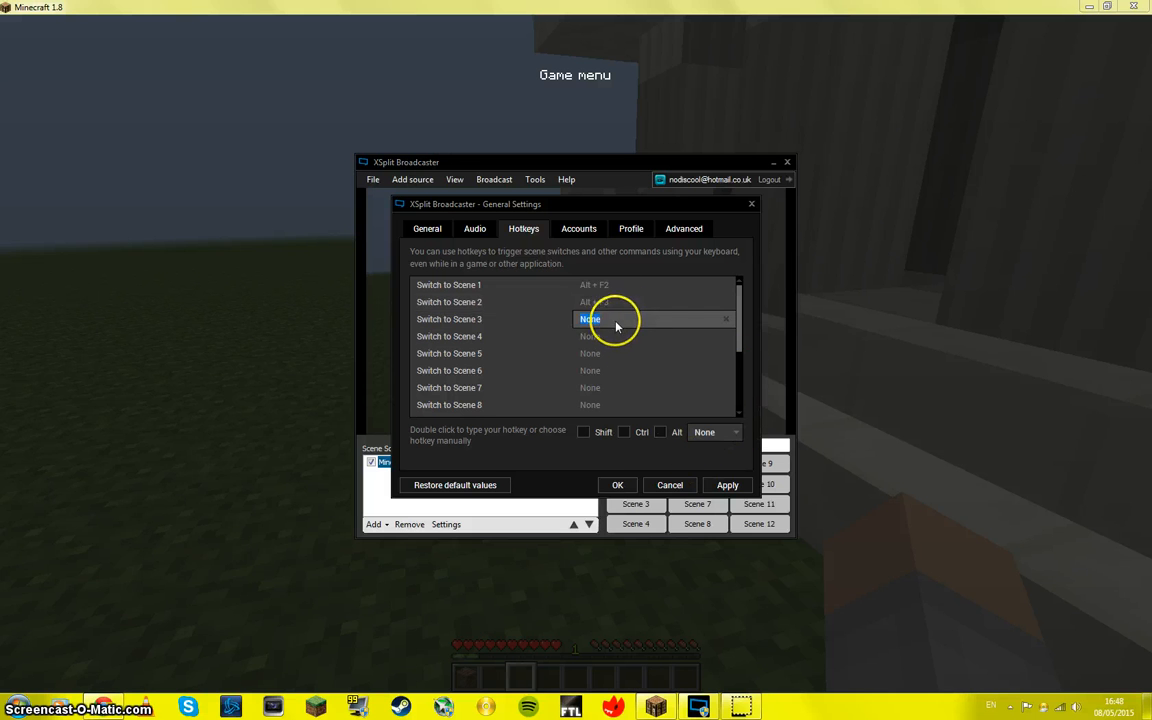
double_click(702, 302)
left_click(727, 302)
left_click(717, 288)
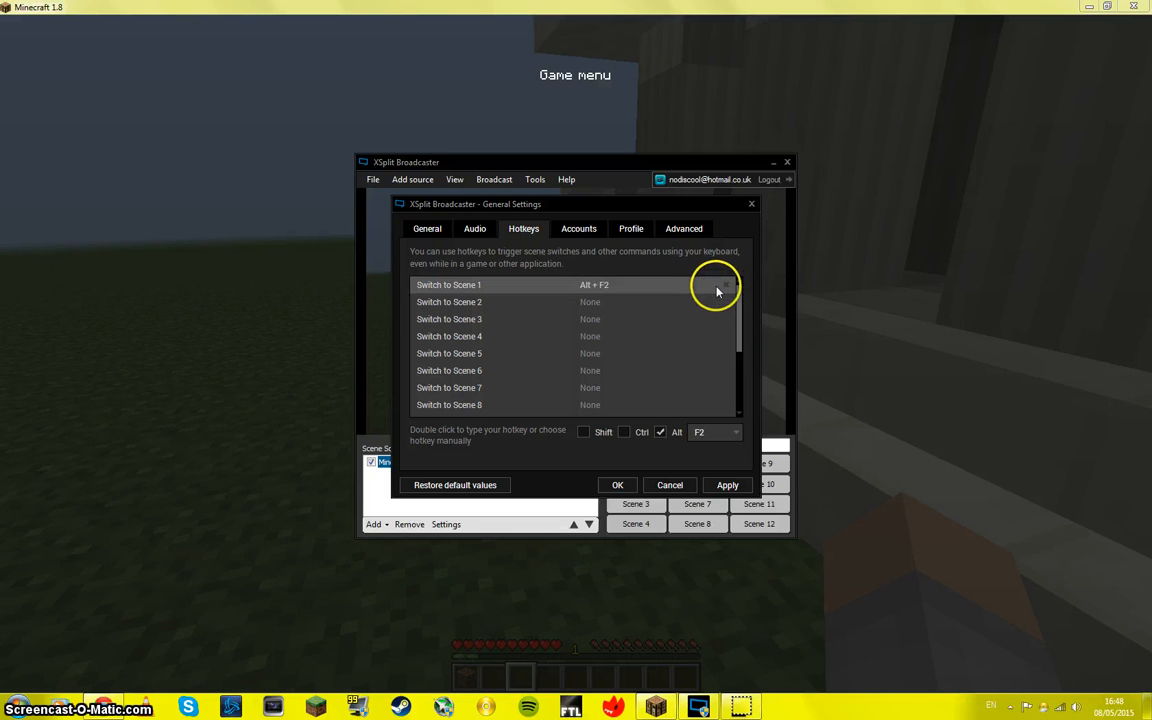
left_click(727, 286)
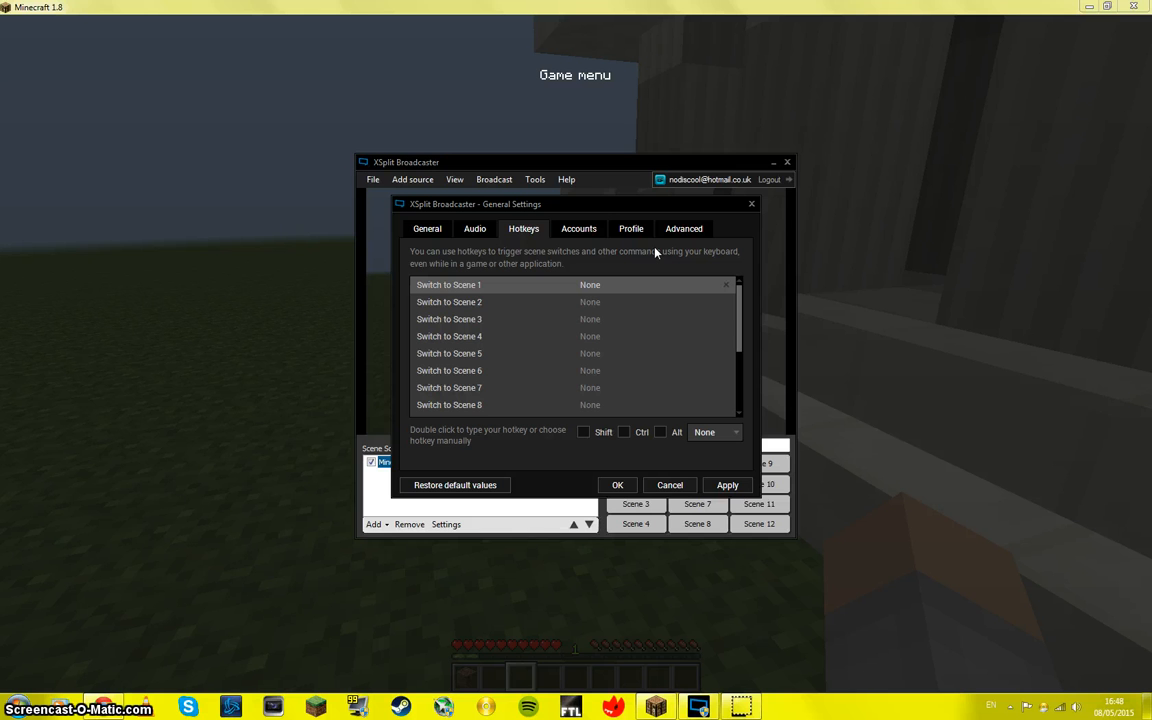
Step: Show the linked sharing accounts, and set the country in the profile settings to United Kingdom
left_click(567, 235)
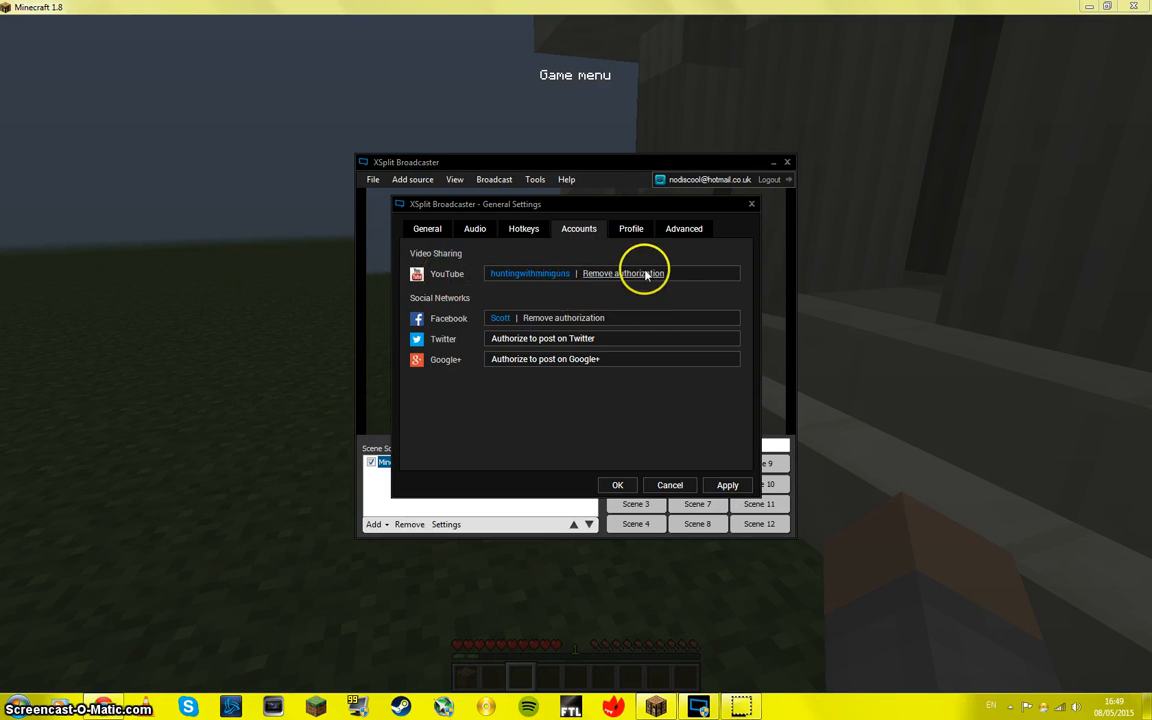
left_click(631, 229)
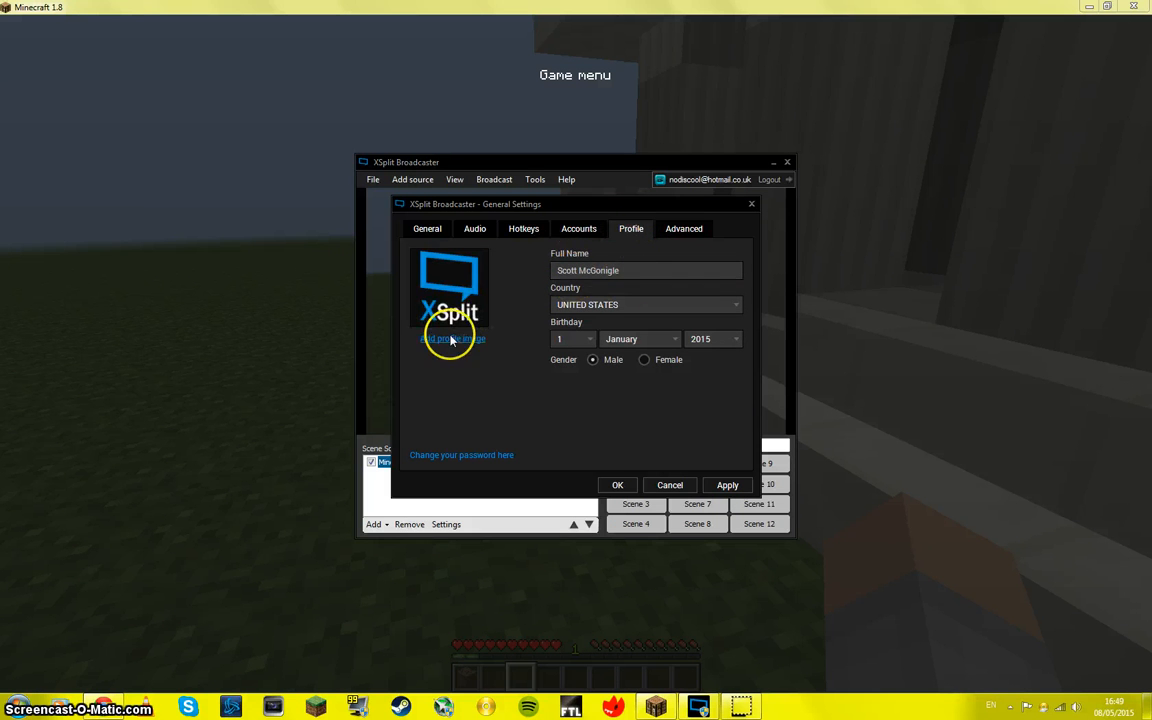
left_click(643, 304)
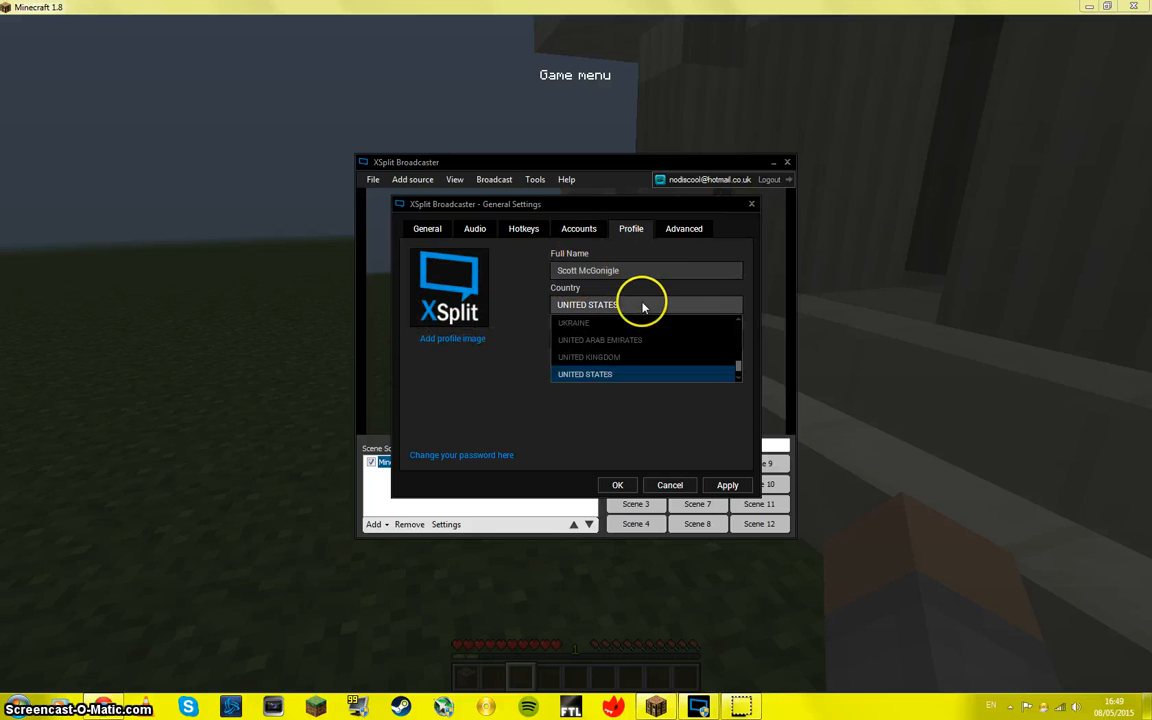
left_click(625, 357)
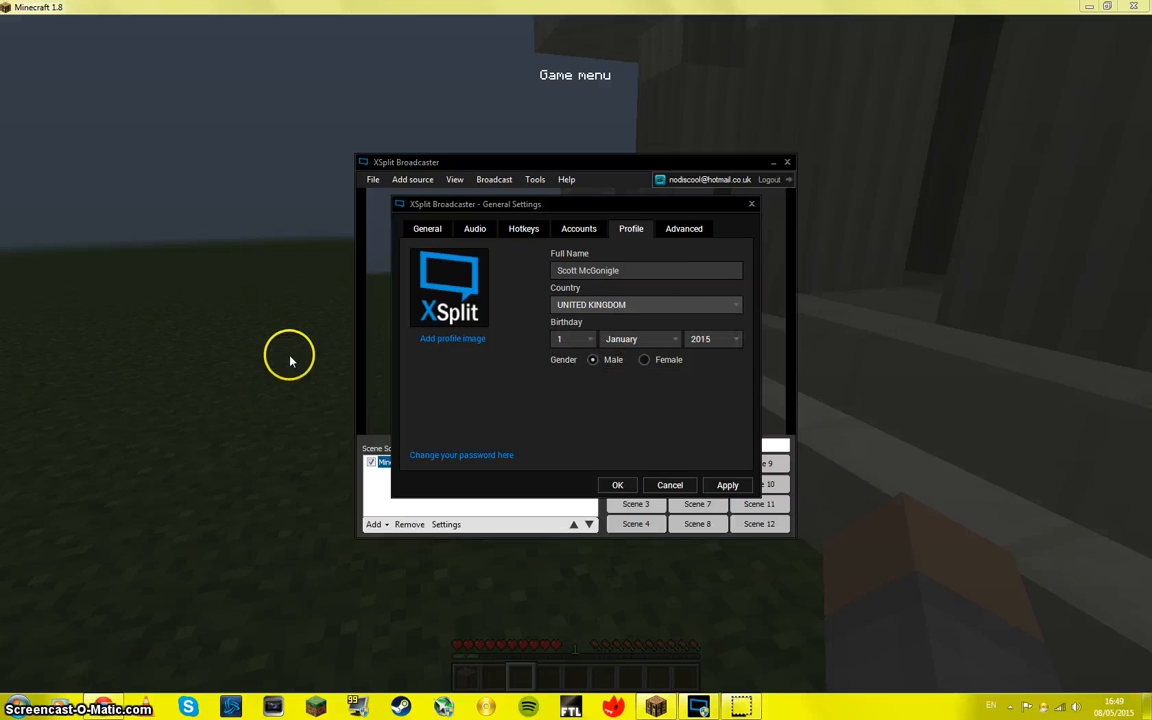
Step: Look through the advanced GPU Anti Aliasing and Microphone mono mix choices, leaving both at None (default), and cancel the general settings
left_click(829, 354)
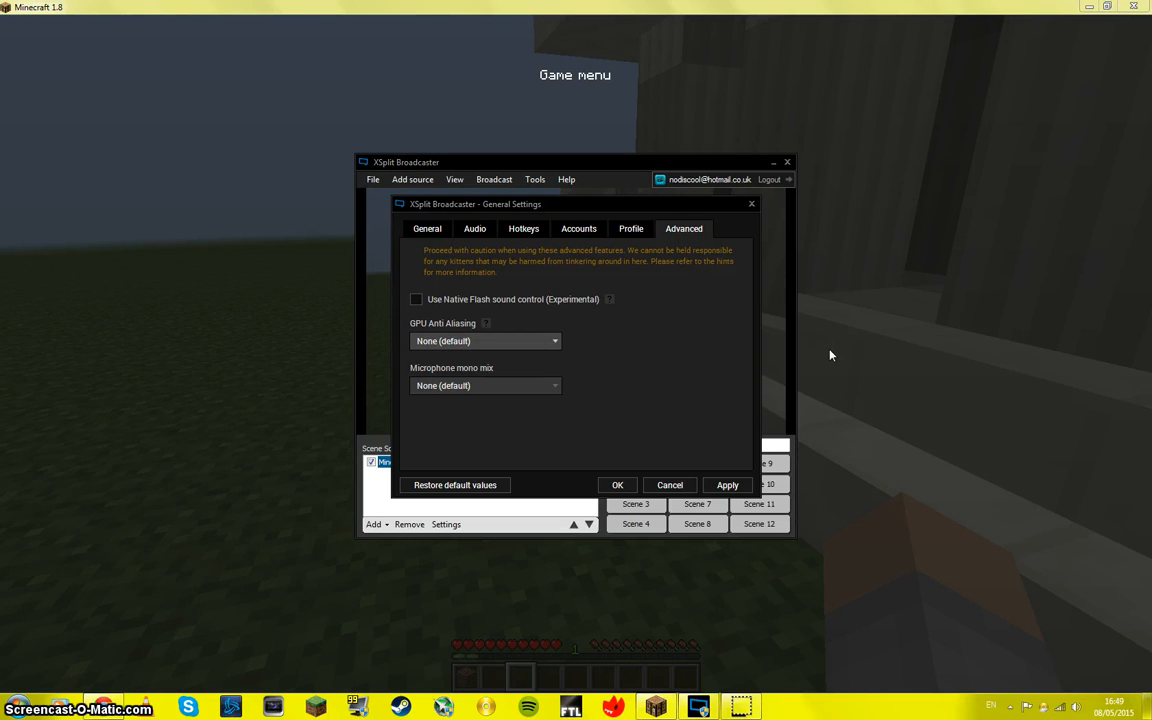
left_click(486, 340)
left_click(441, 359)
left_click(524, 386)
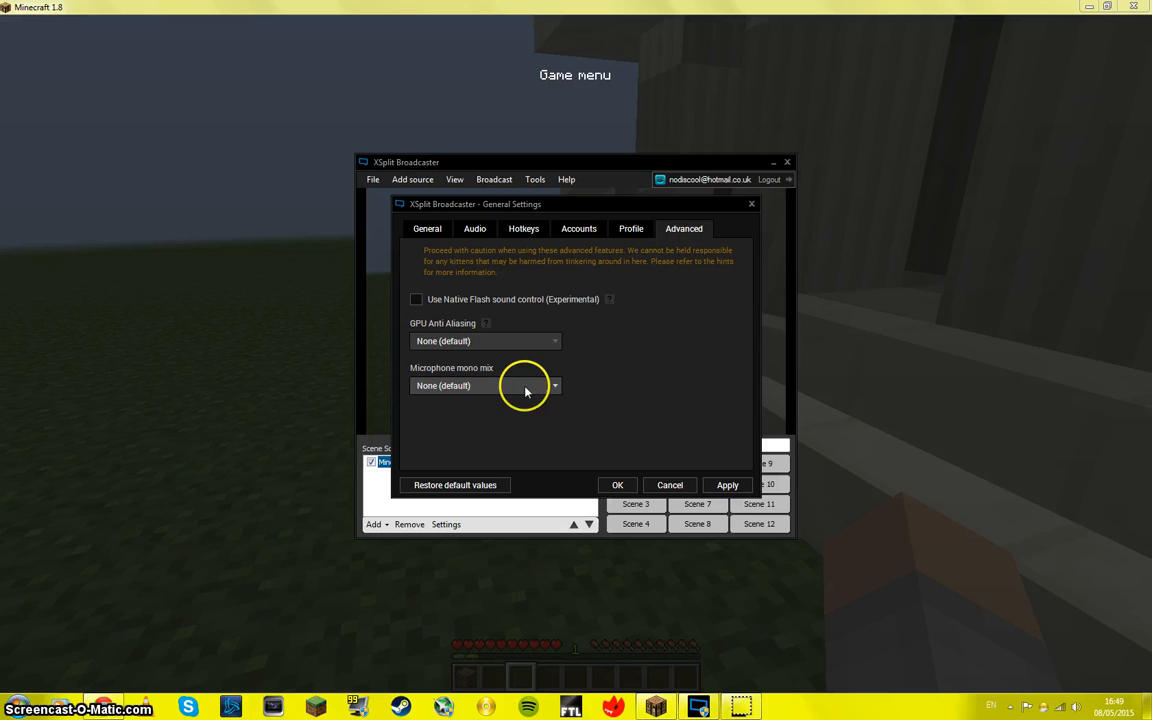
left_click(512, 389)
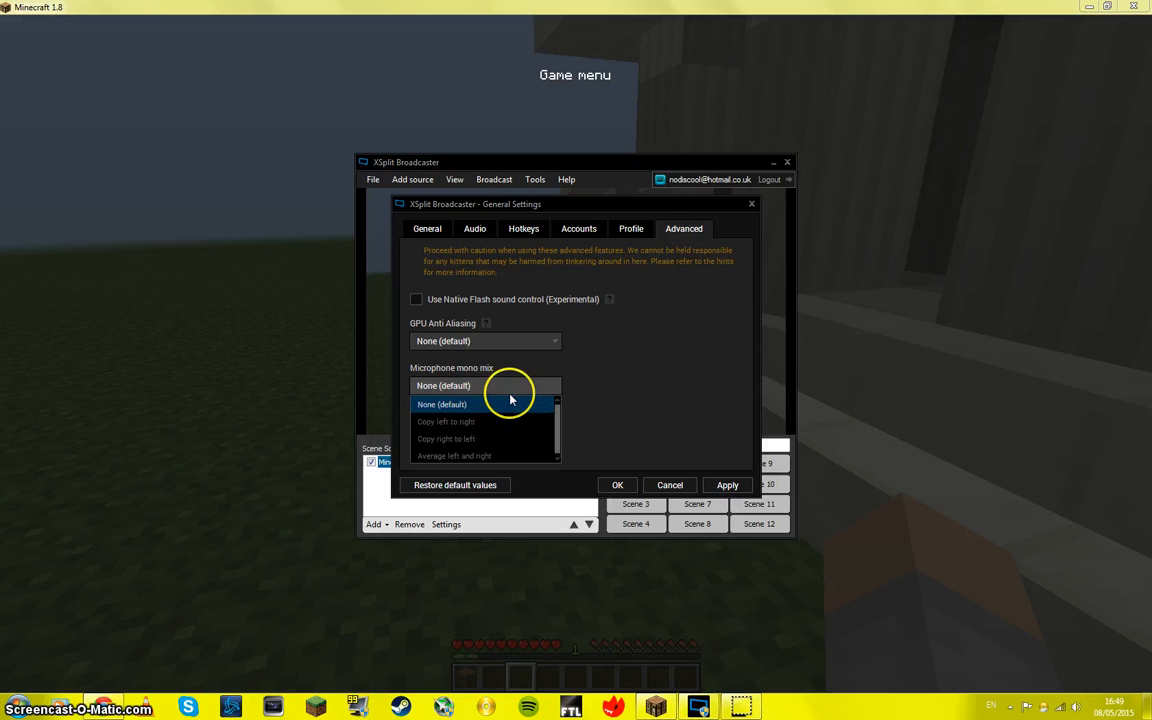
left_click(653, 352)
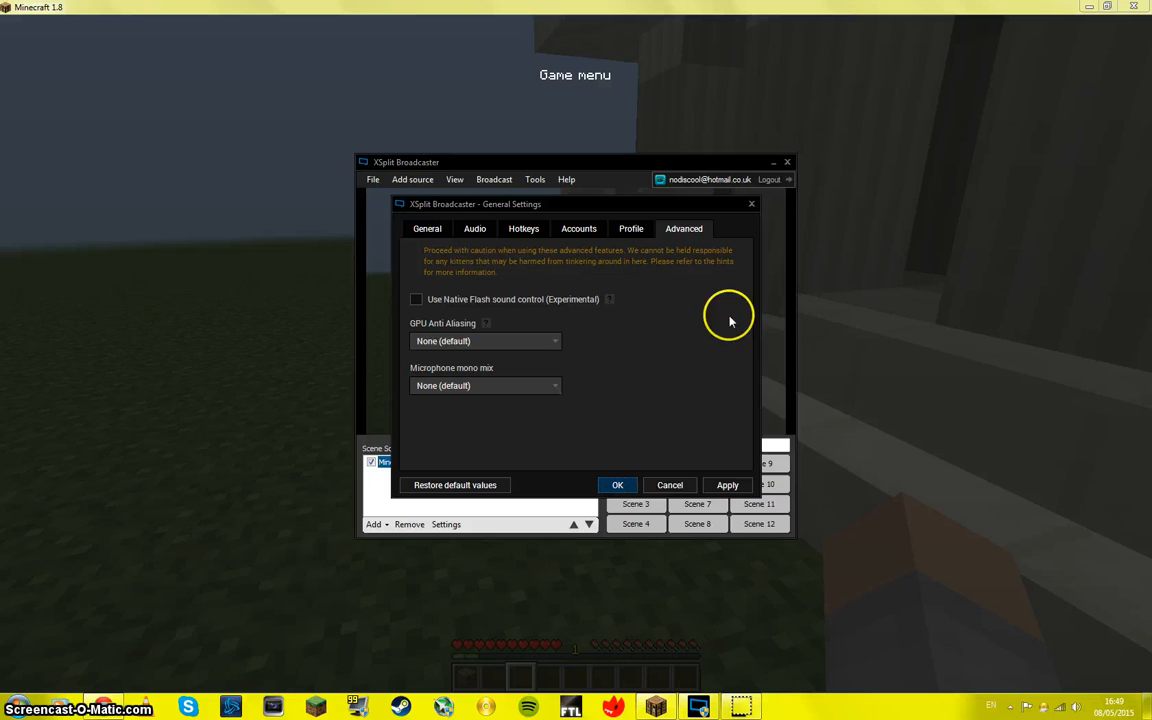
left_click(665, 486)
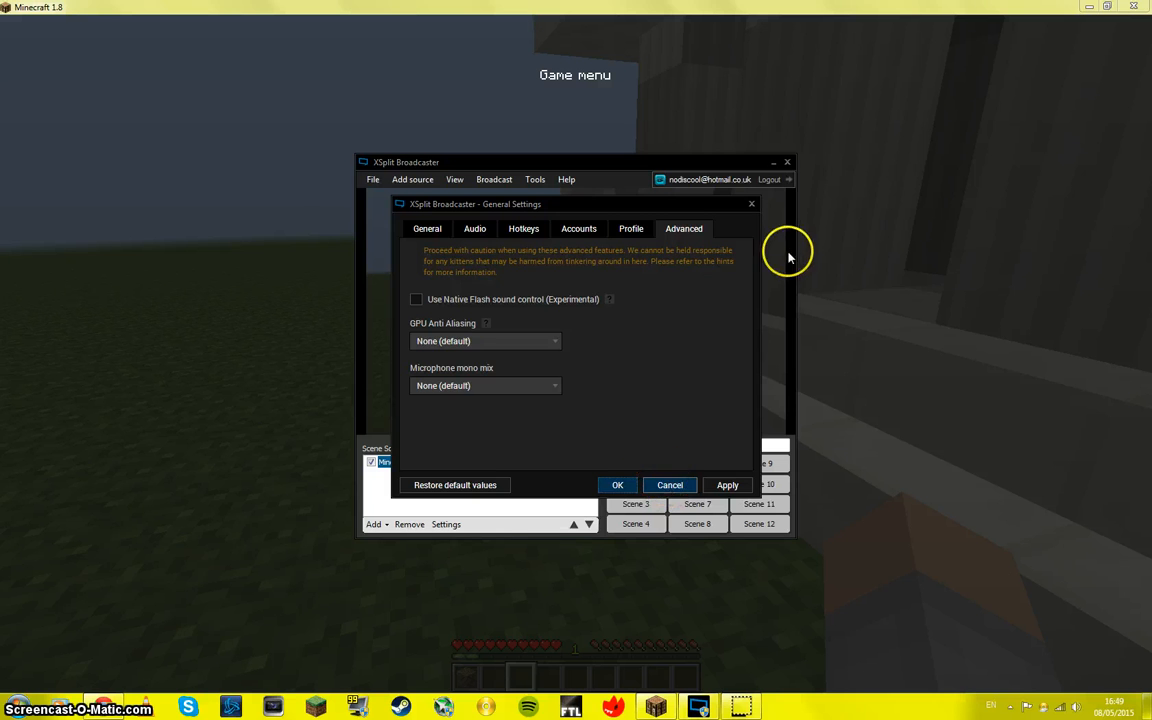
Step: Look through the help entries, such as the manual, release notes and update check, and return to the scene sources
left_click(537, 181)
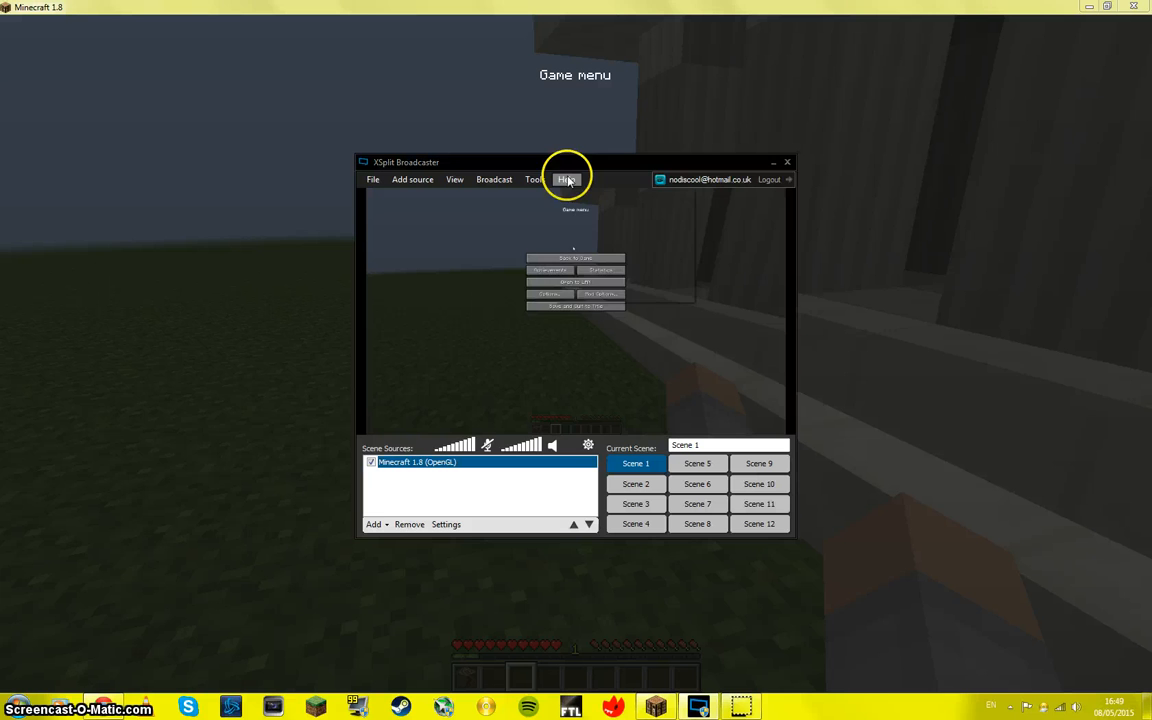
left_click(566, 180)
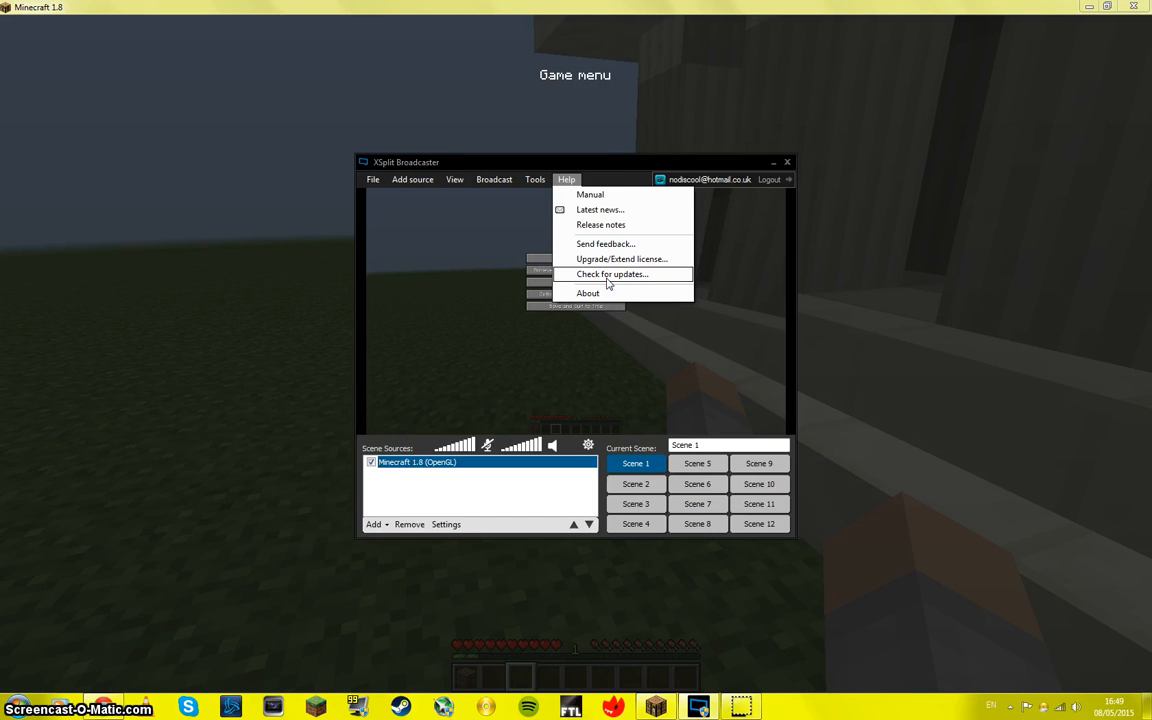
left_click(602, 180)
left_click(643, 313)
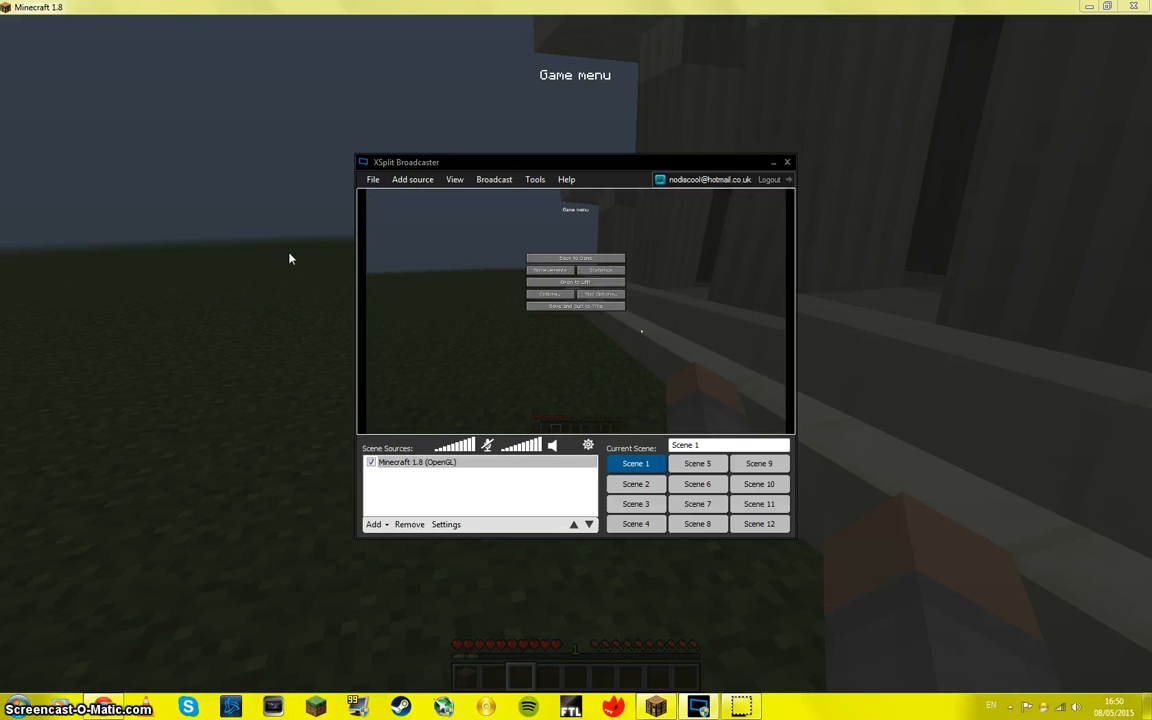
left_click(798, 428)
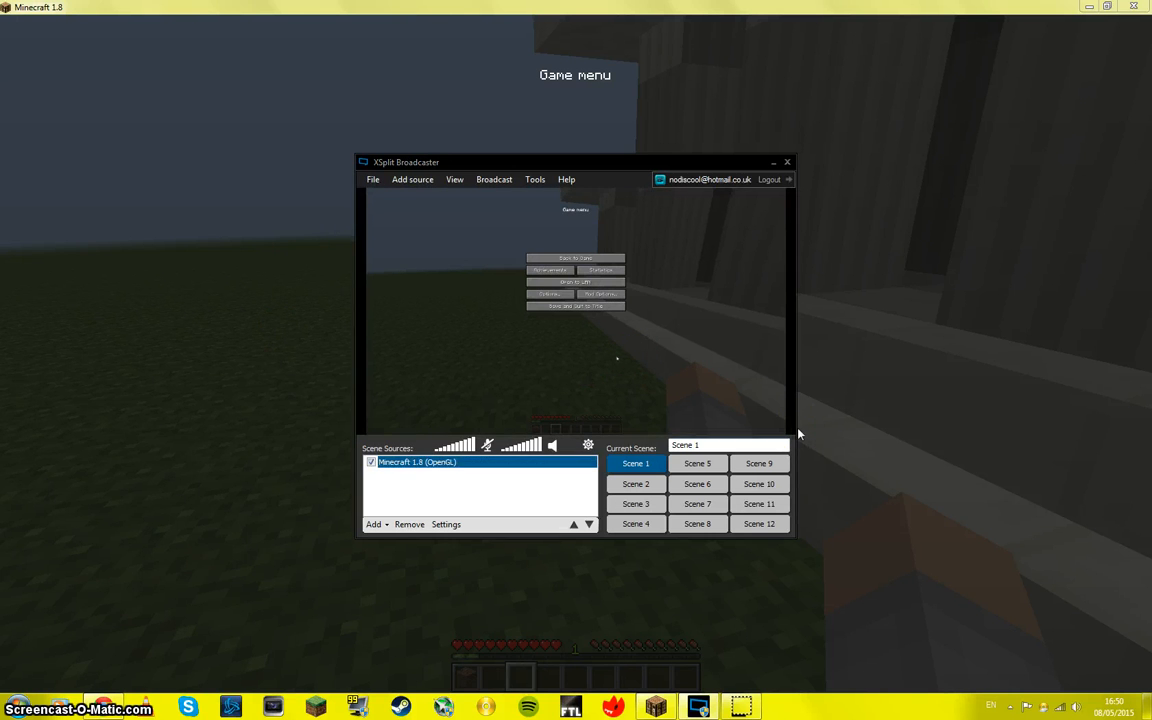
left_click(460, 494)
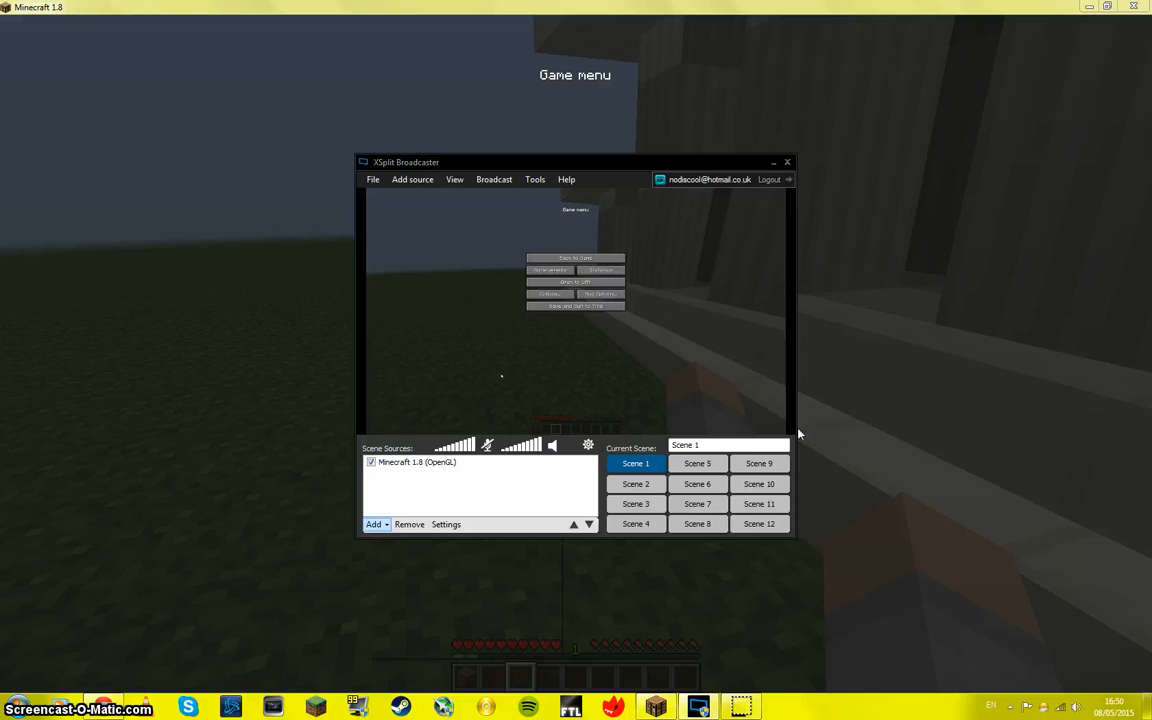
Step: Add the FileOverlay HTML file from the XSplit Broadcaster folder to Scene 1 as a media file source
left_click(375, 525)
left_click(378, 526)
left_click(375, 526)
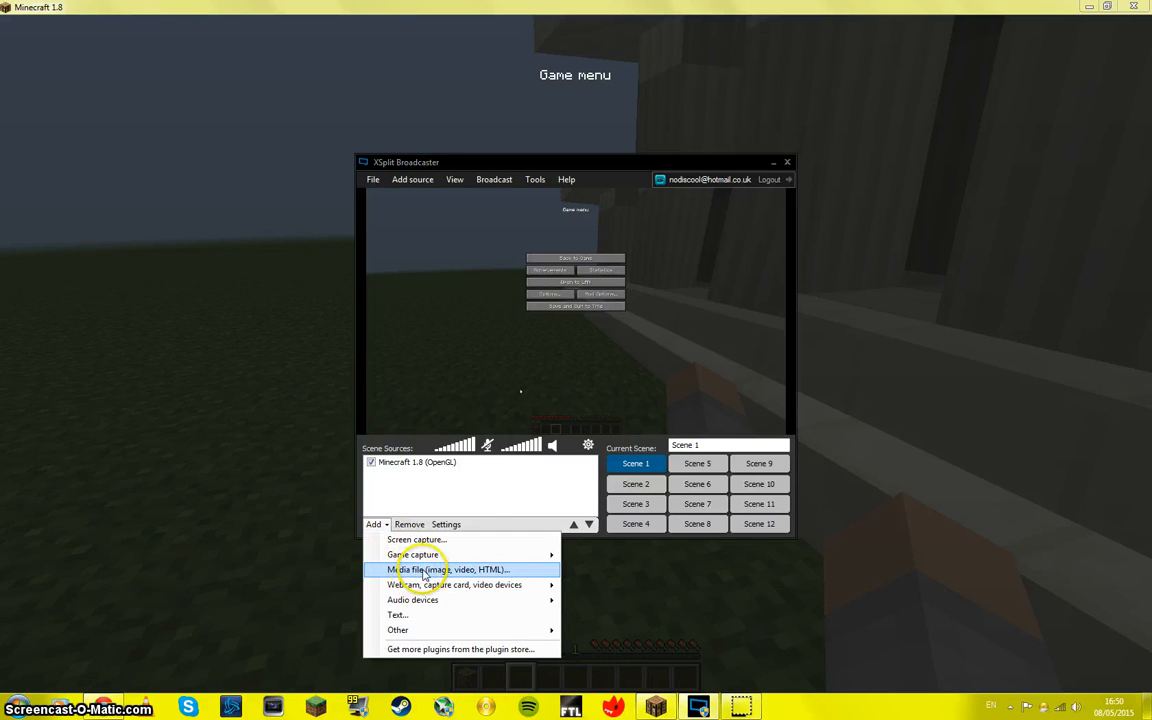
left_click(452, 572)
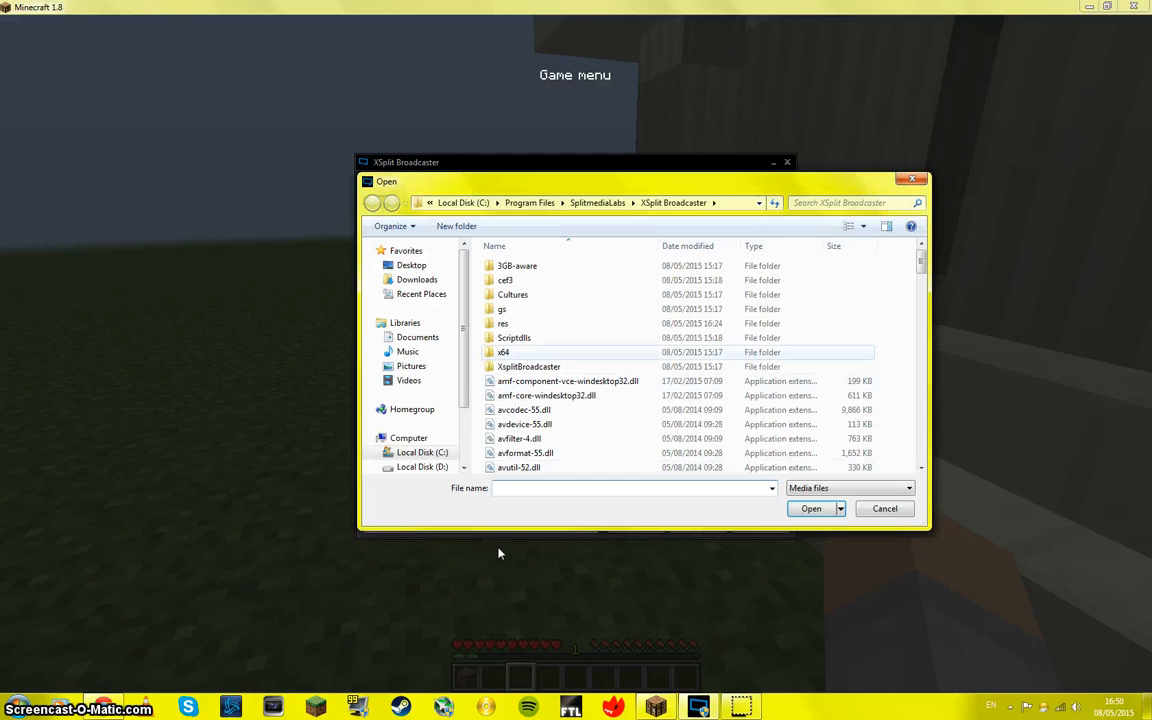
scroll(499, 553, "down", 5)
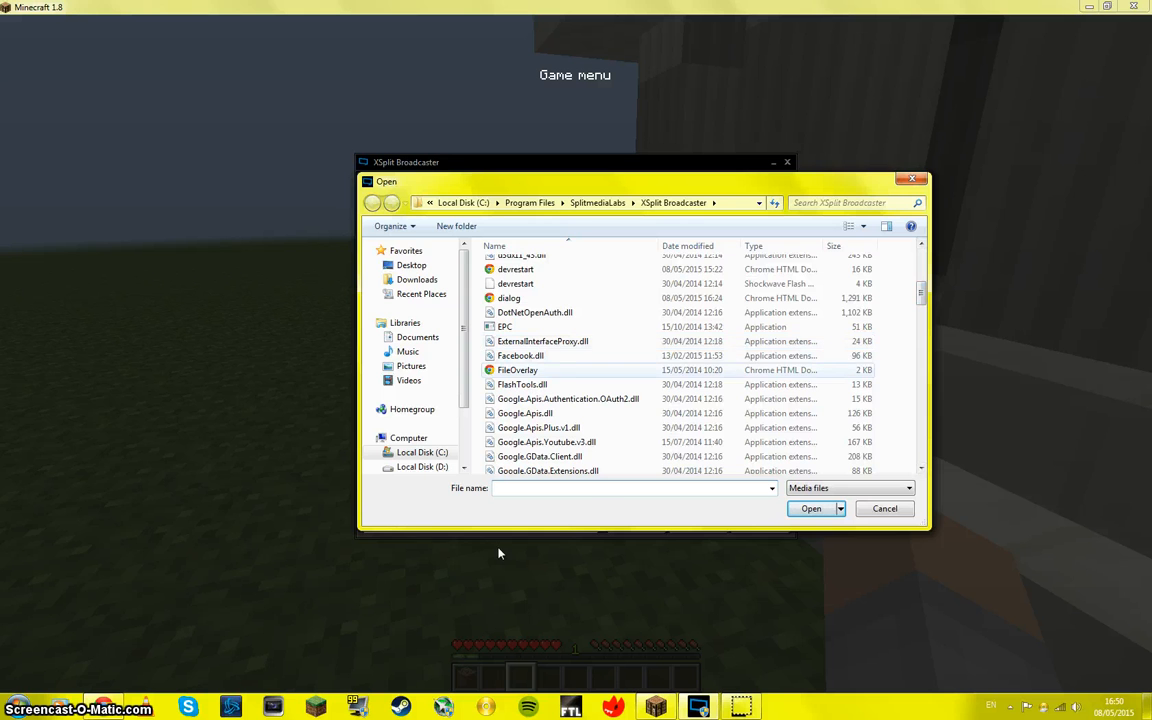
double_click(545, 369)
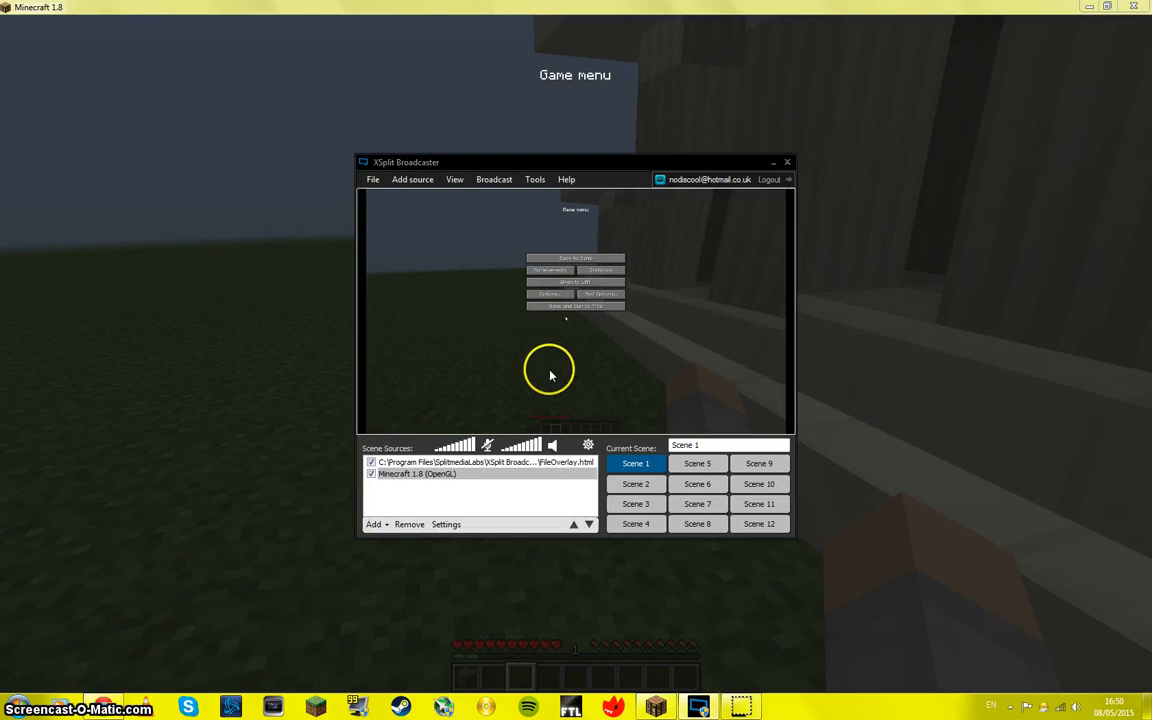
Step: Switch the selection between the FileOverlay.html and Minecraft sources to compare their frames, leaving FileOverlay.html selected
left_click(478, 463)
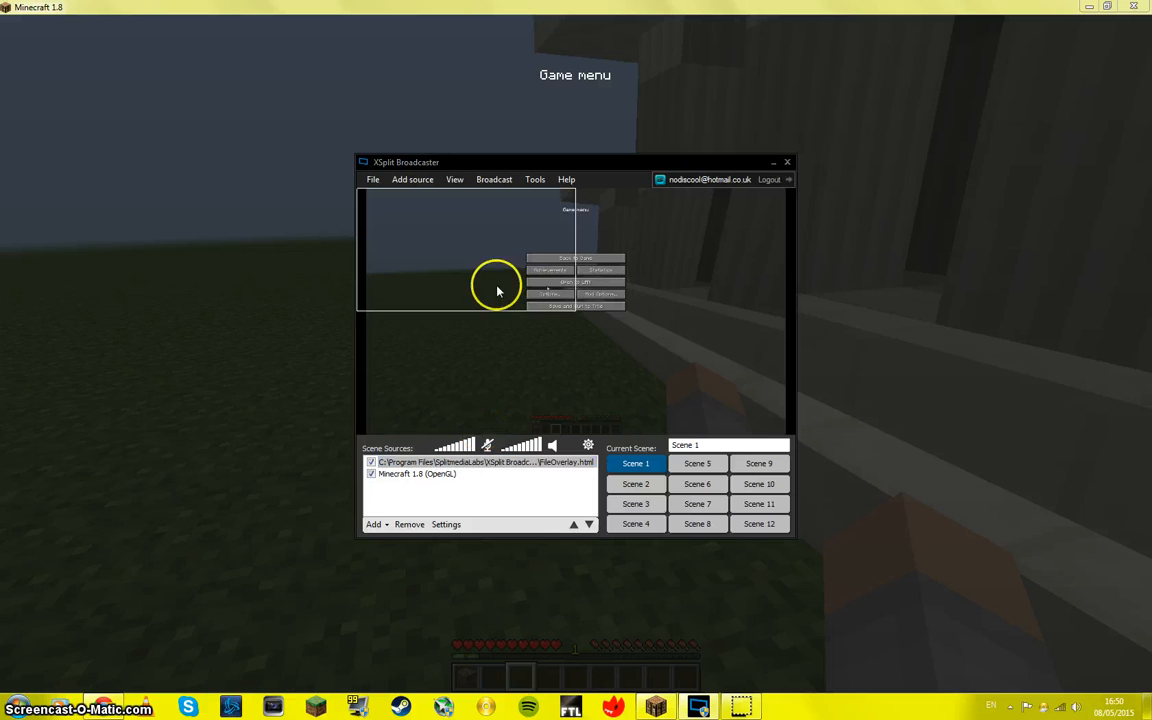
left_click(590, 322)
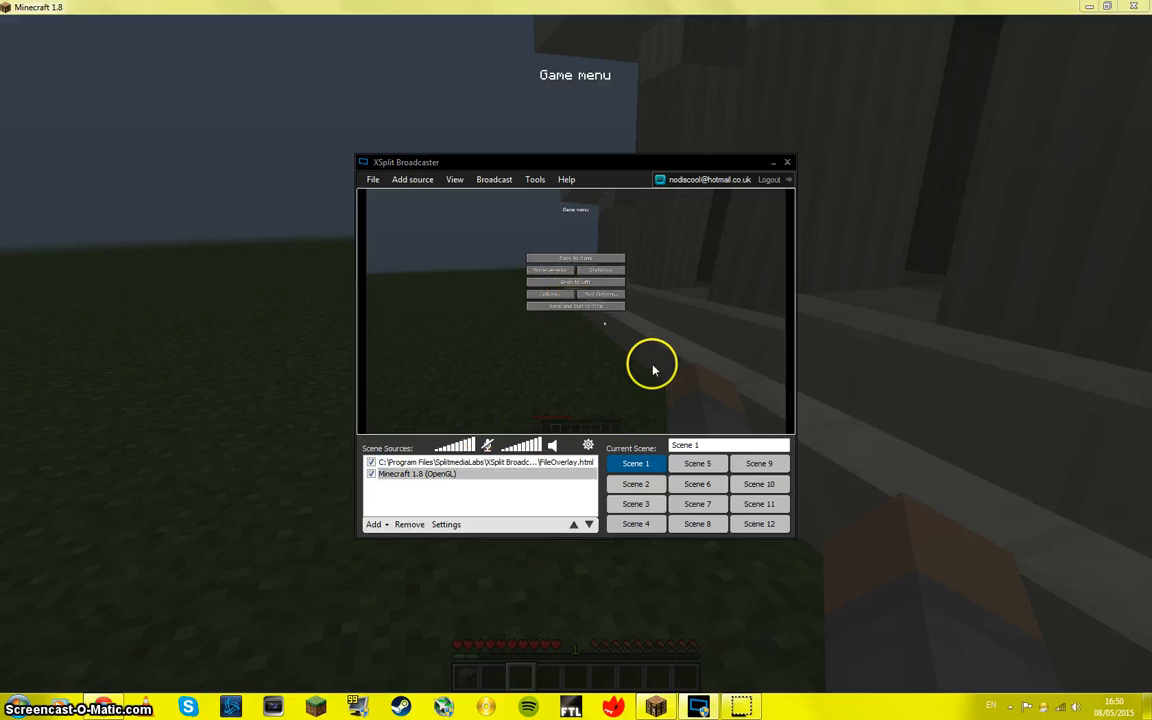
left_click(489, 463)
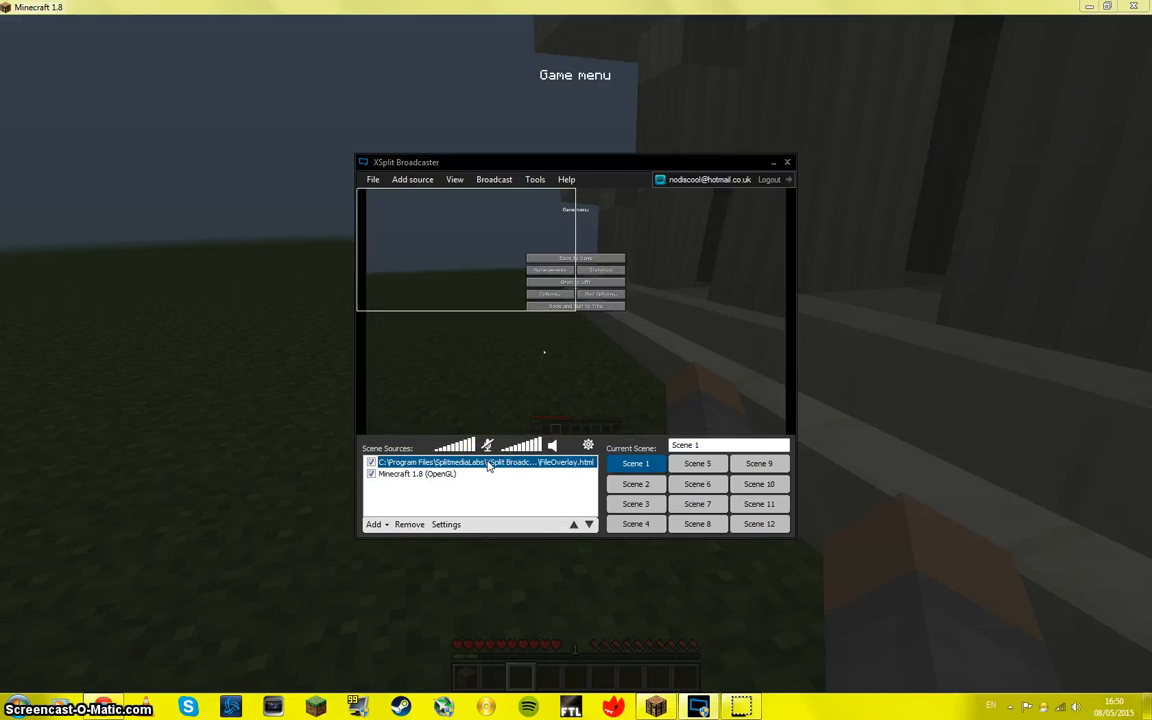
Step: Replace the FileOverlay.html source in Scene 1 with the Chrysanthemum image from Sample Pictures as a media file source
key("Delete")
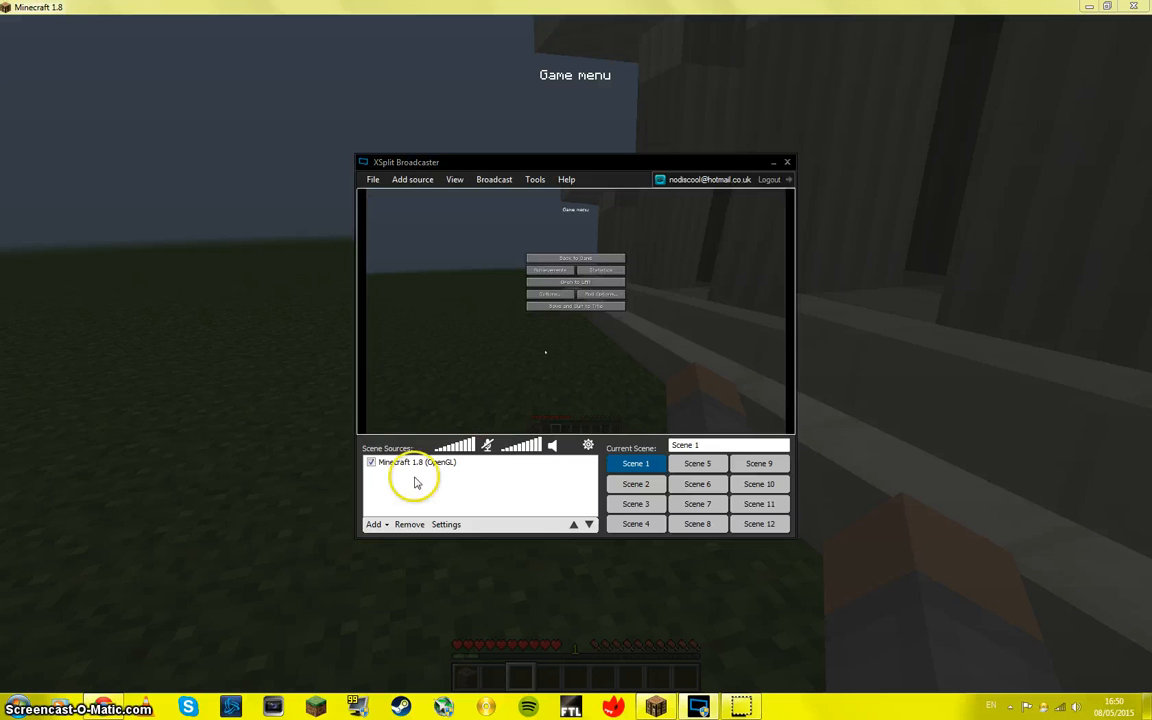
left_click(379, 526)
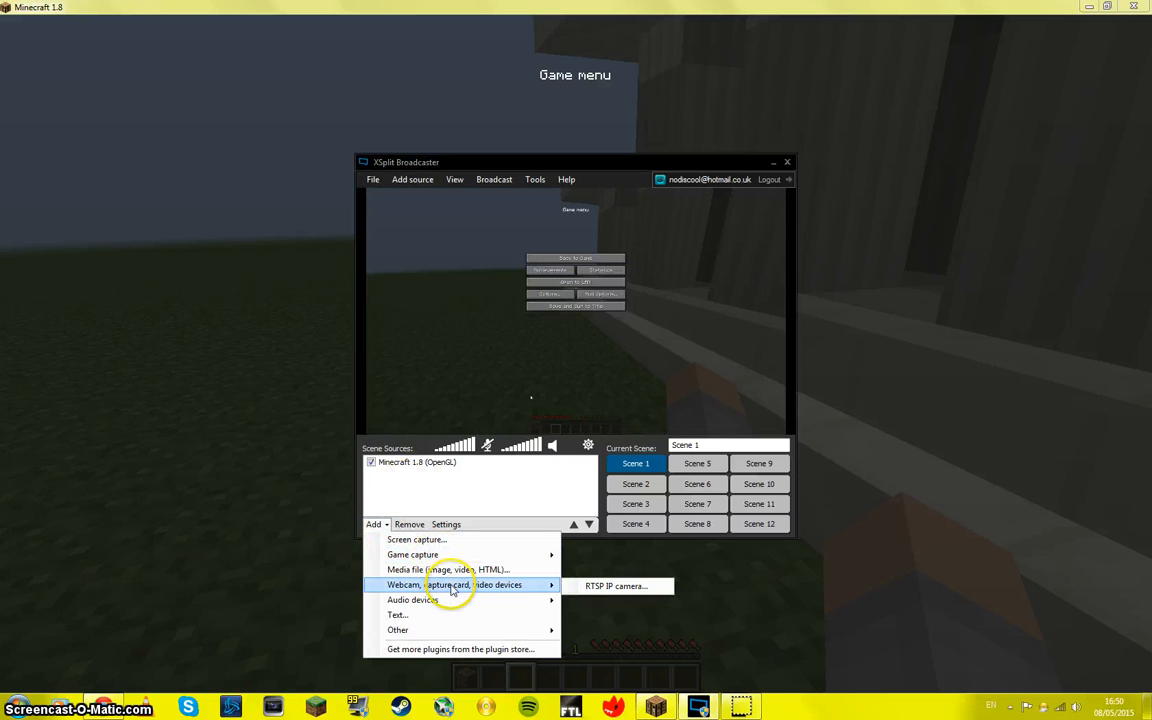
left_click(450, 569)
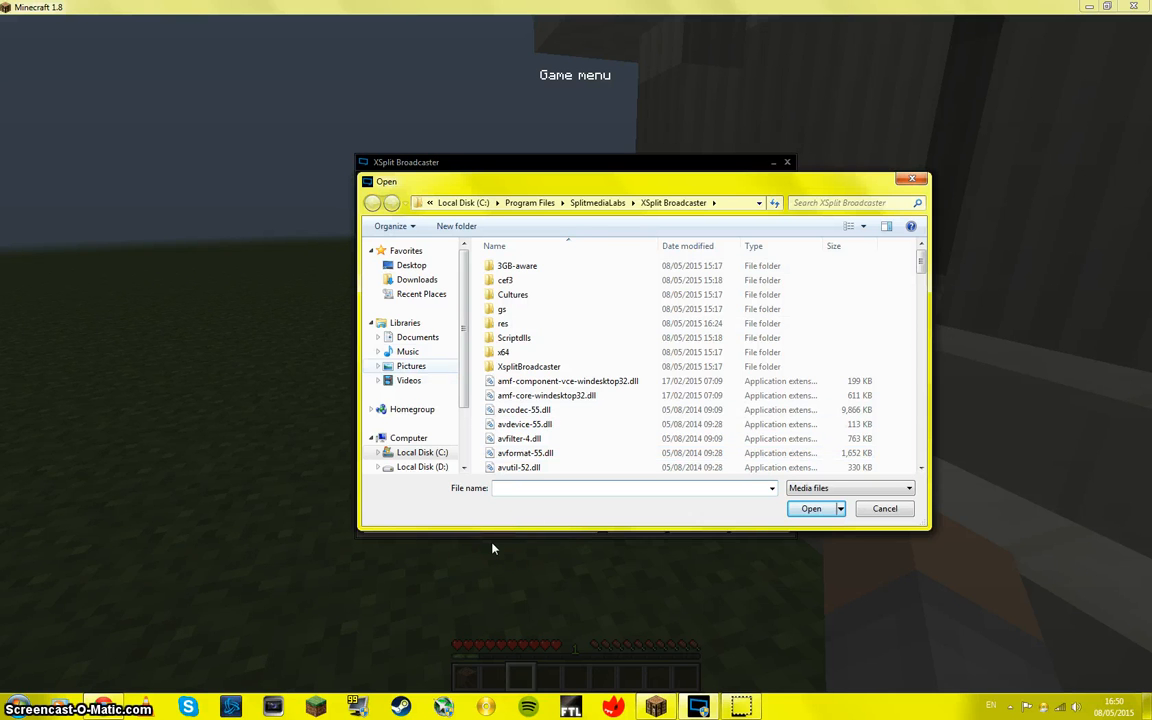
left_click(411, 366)
double_click(664, 317)
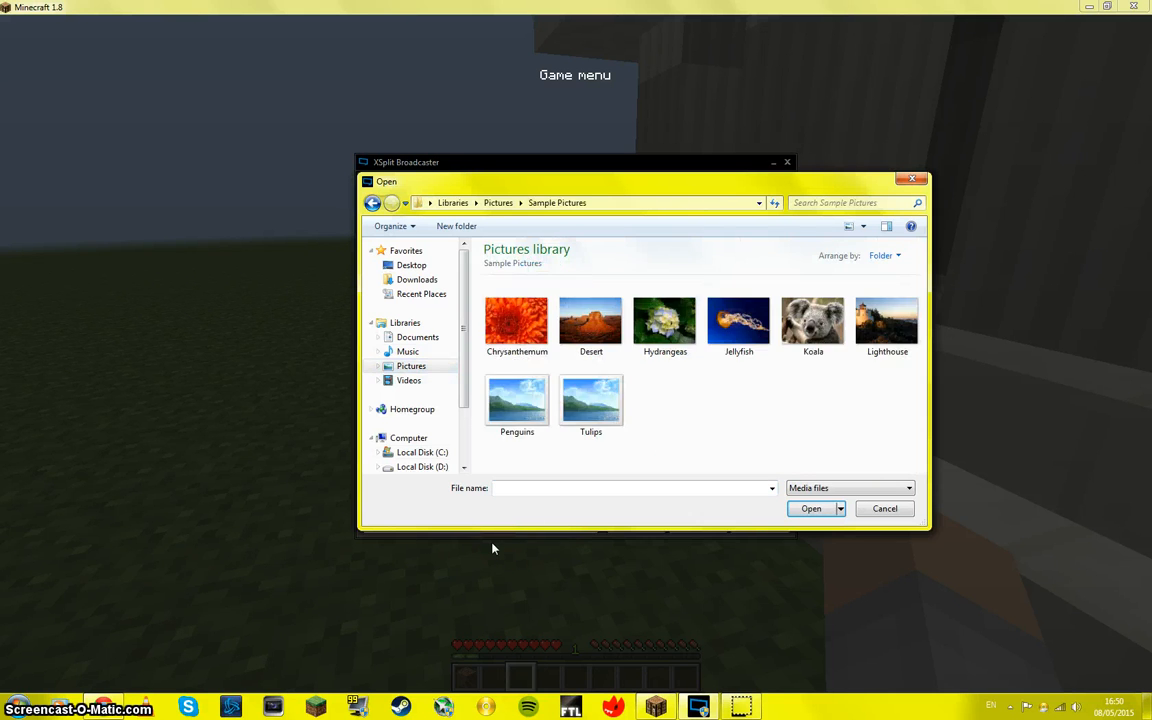
double_click(535, 320)
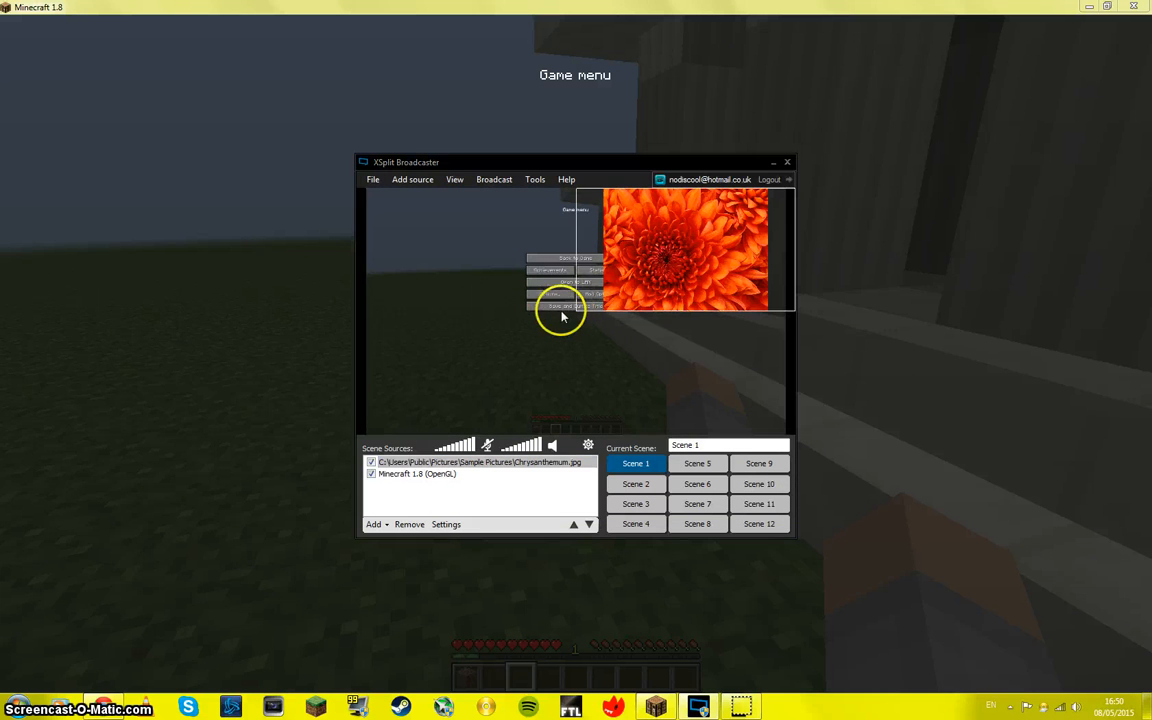
Step: Shrink the Chrysanthemum image into the upper corner of the scene, and remove it from Scene 1
left_click_drag(573, 309, 714, 234)
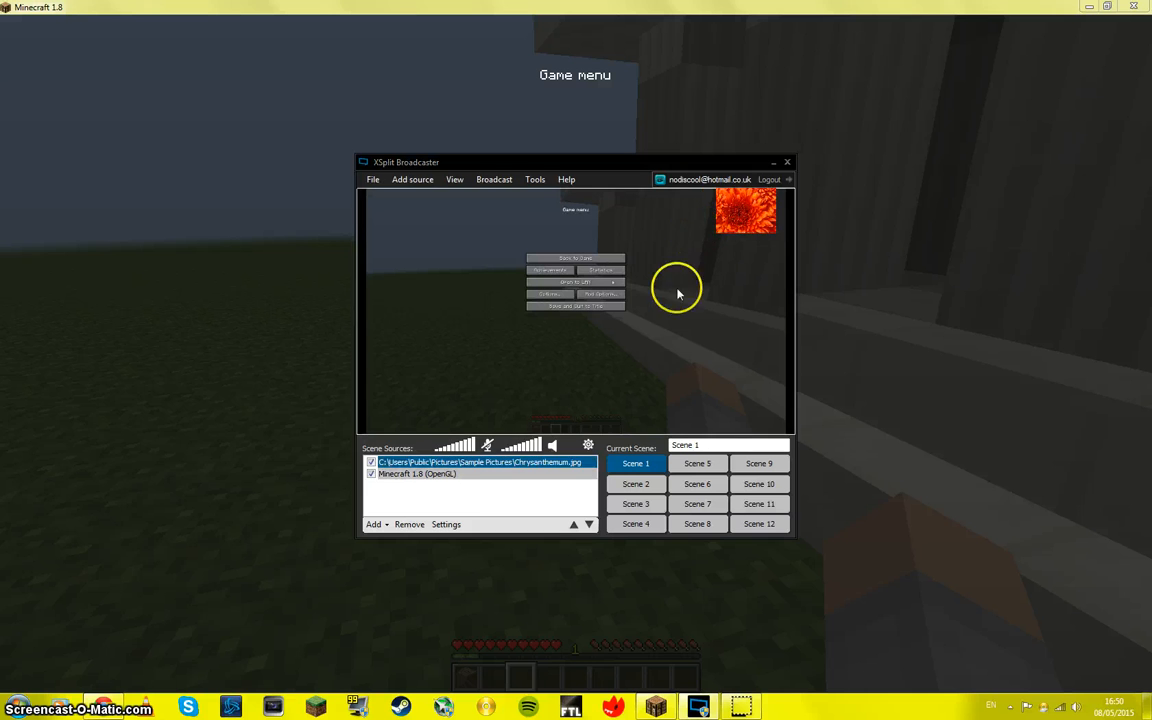
left_click(719, 205)
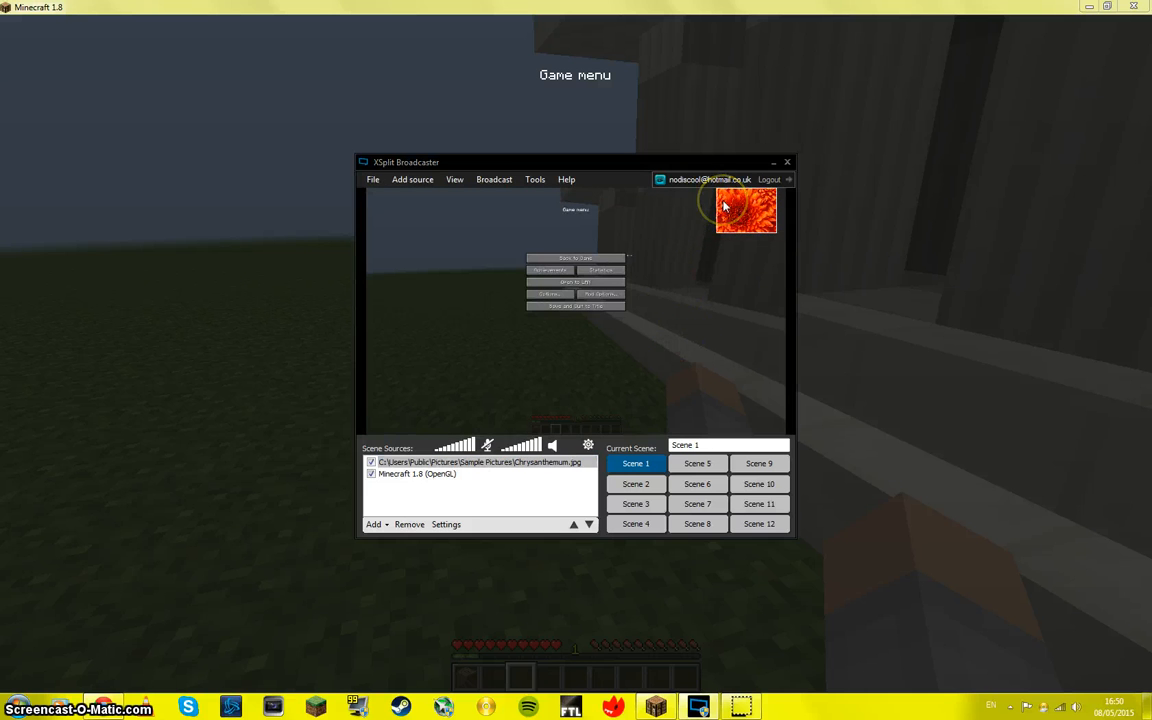
key("Delete")
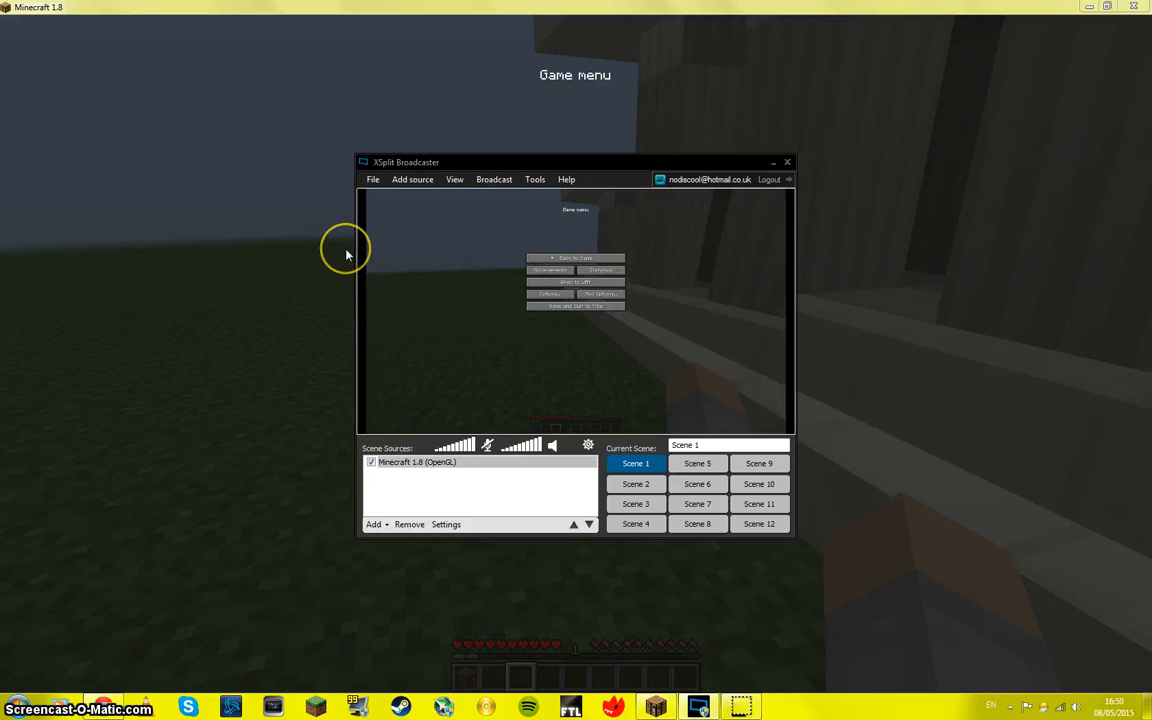
Step: Look through the general settings, including the audio preview, system sound and microphone options, and close them without saving
left_click(535, 180)
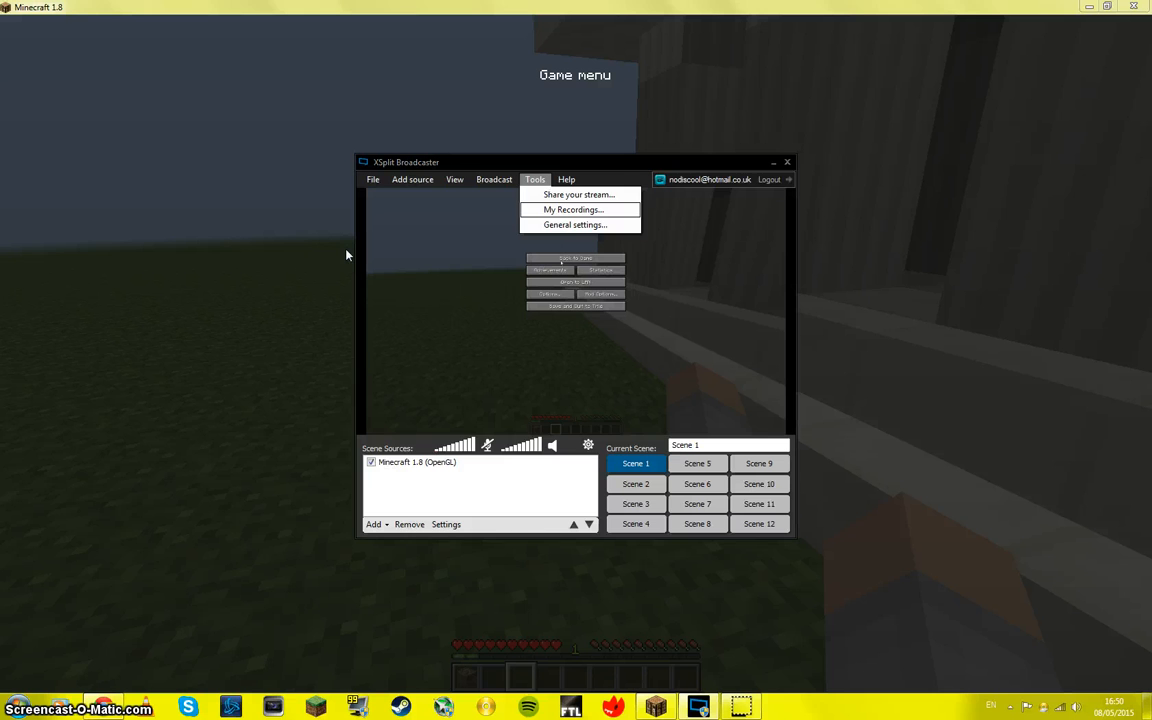
left_click(574, 224)
left_click(490, 590)
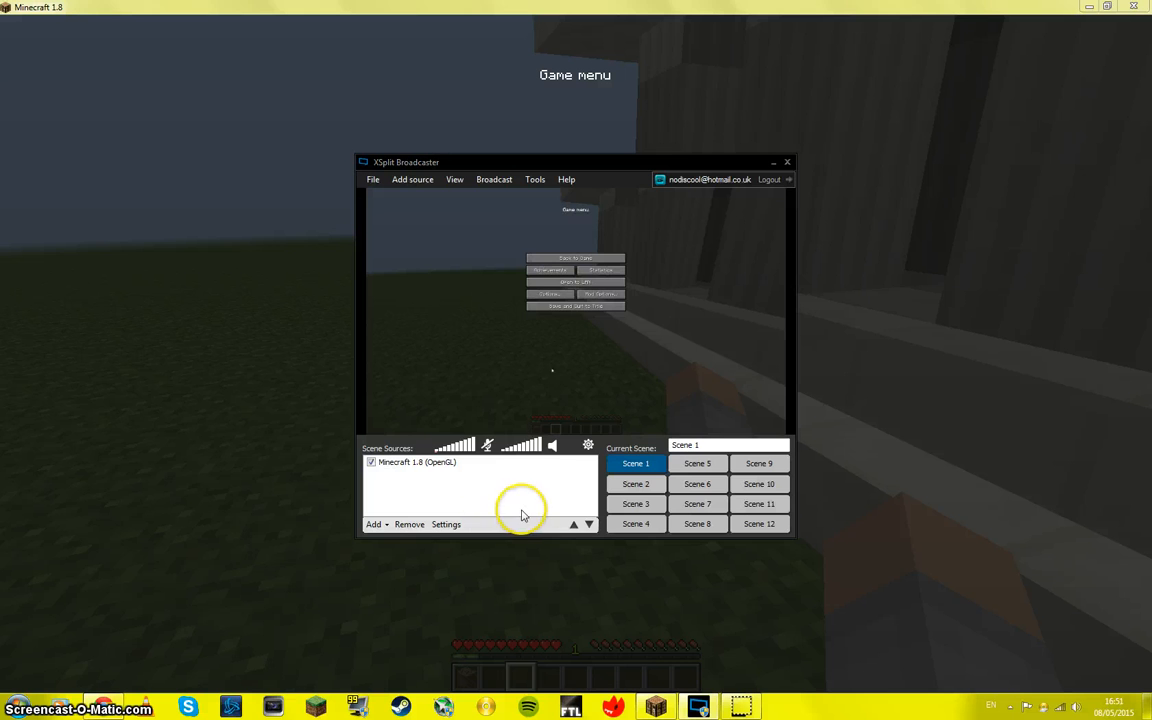
left_click(586, 445)
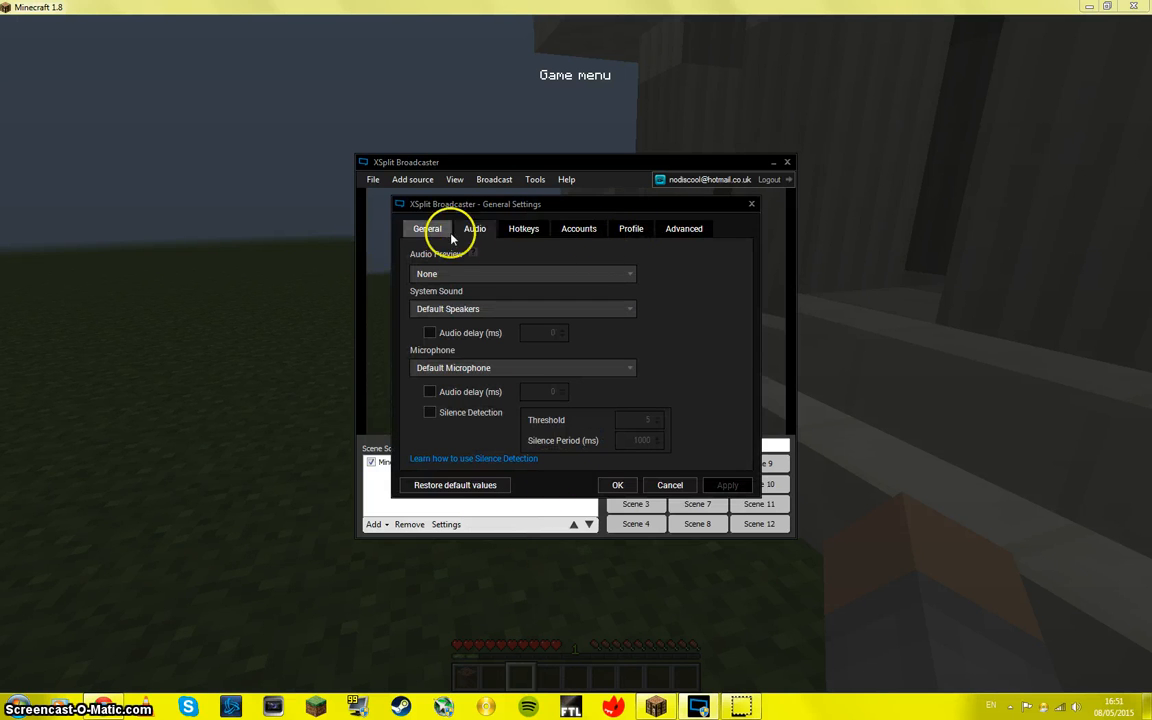
left_click(750, 204)
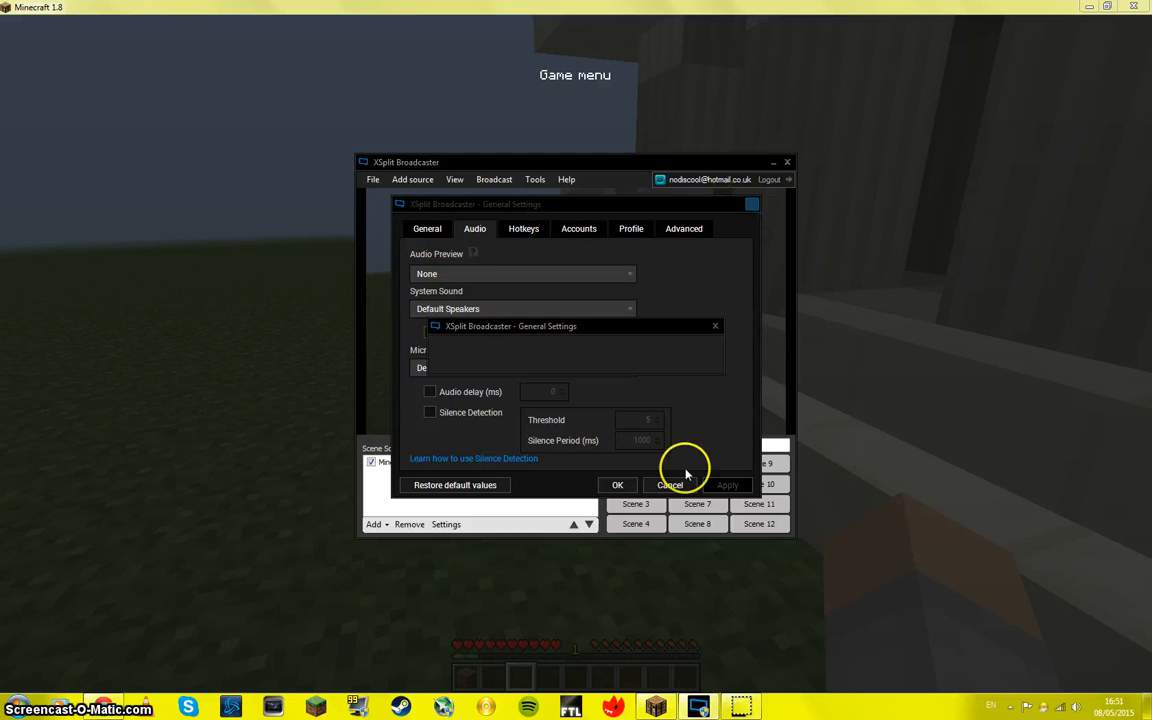
left_click(663, 364)
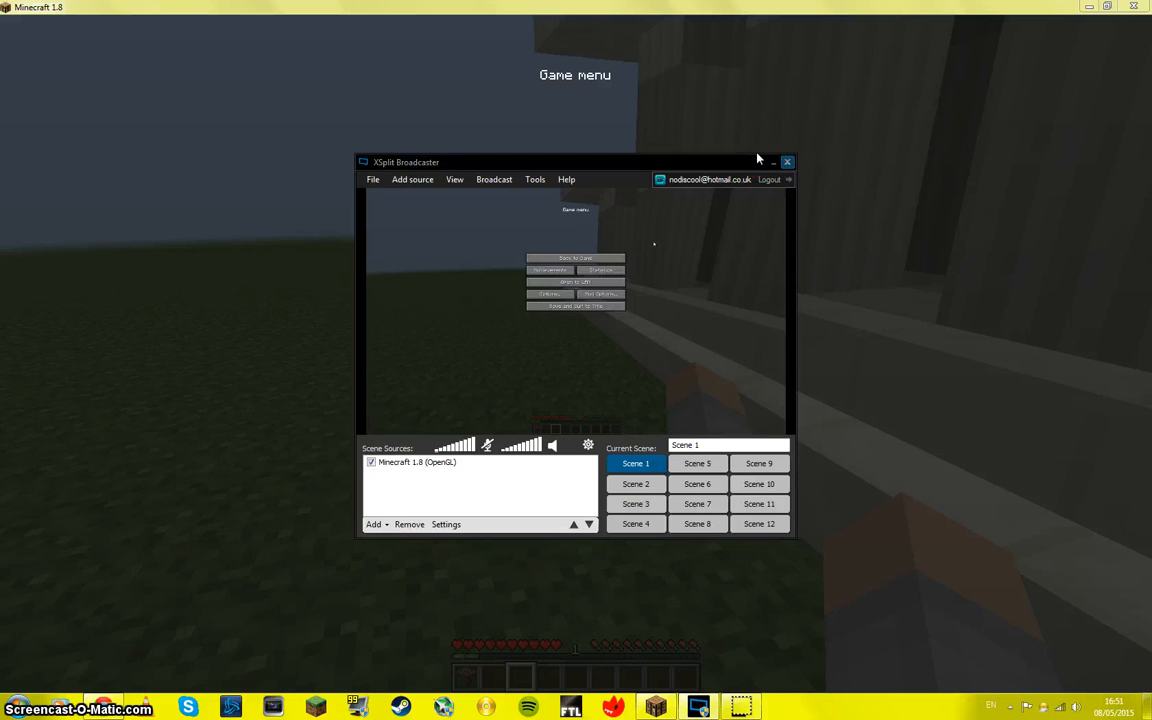
Step: Close XSplit Broadcaster and launch XSplit Gamecaster from the desktop
left_click(787, 162)
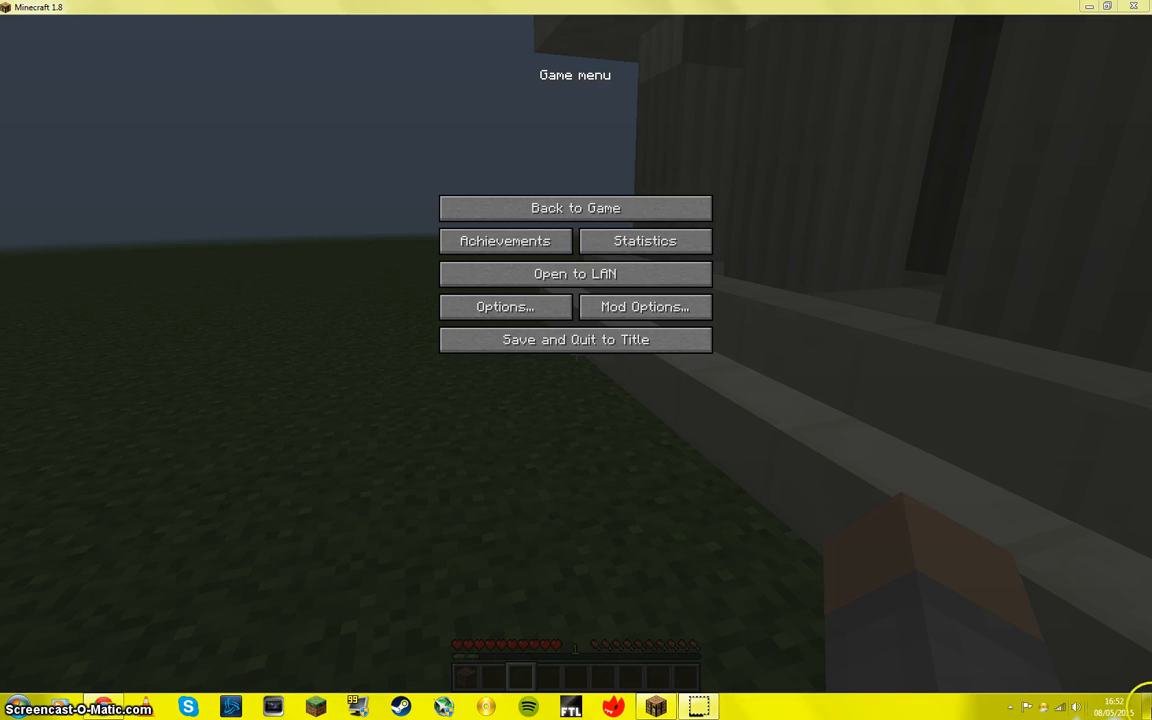
left_click(1147, 706)
double_click(28, 369)
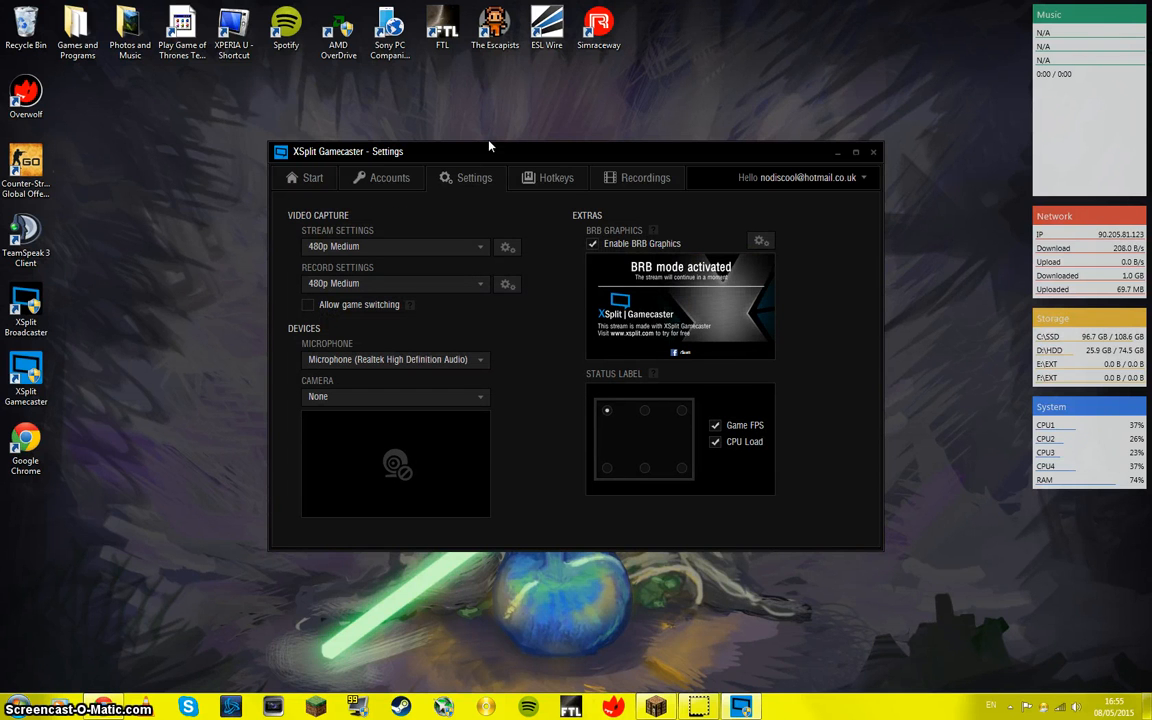
Step: Open the BRB Graphics Editor from the Gamecaster settings and clear all of the default BRB graphics
left_click(659, 287)
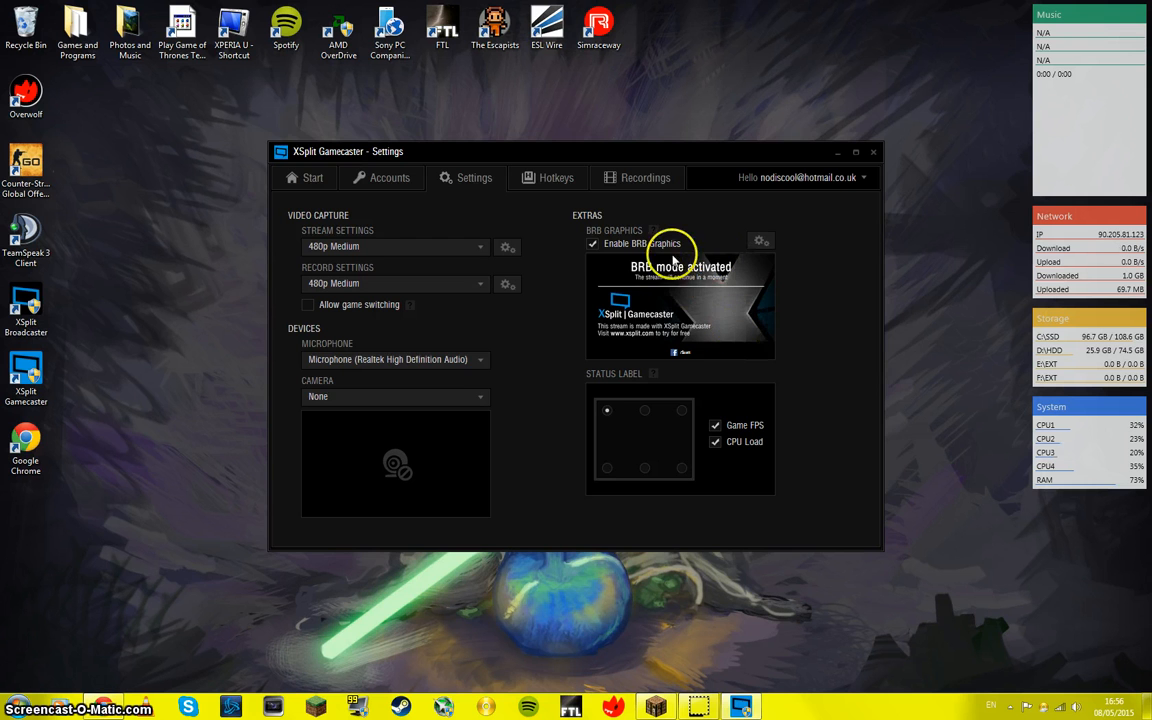
left_click(765, 244)
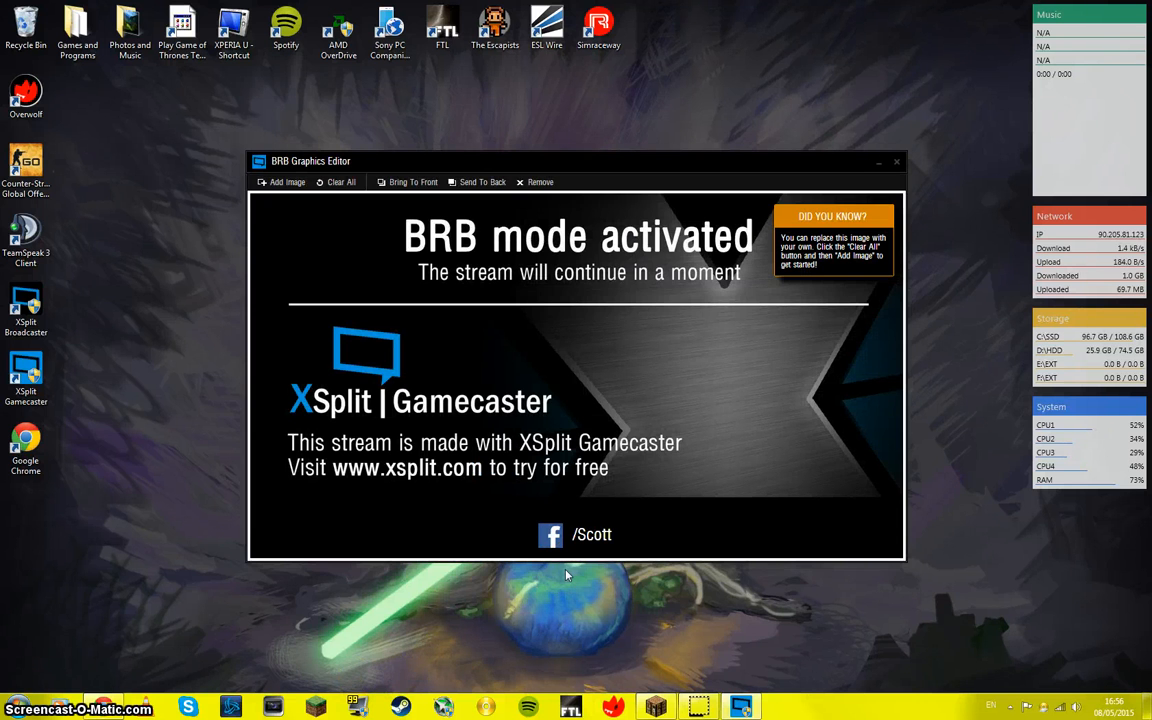
left_click(337, 182)
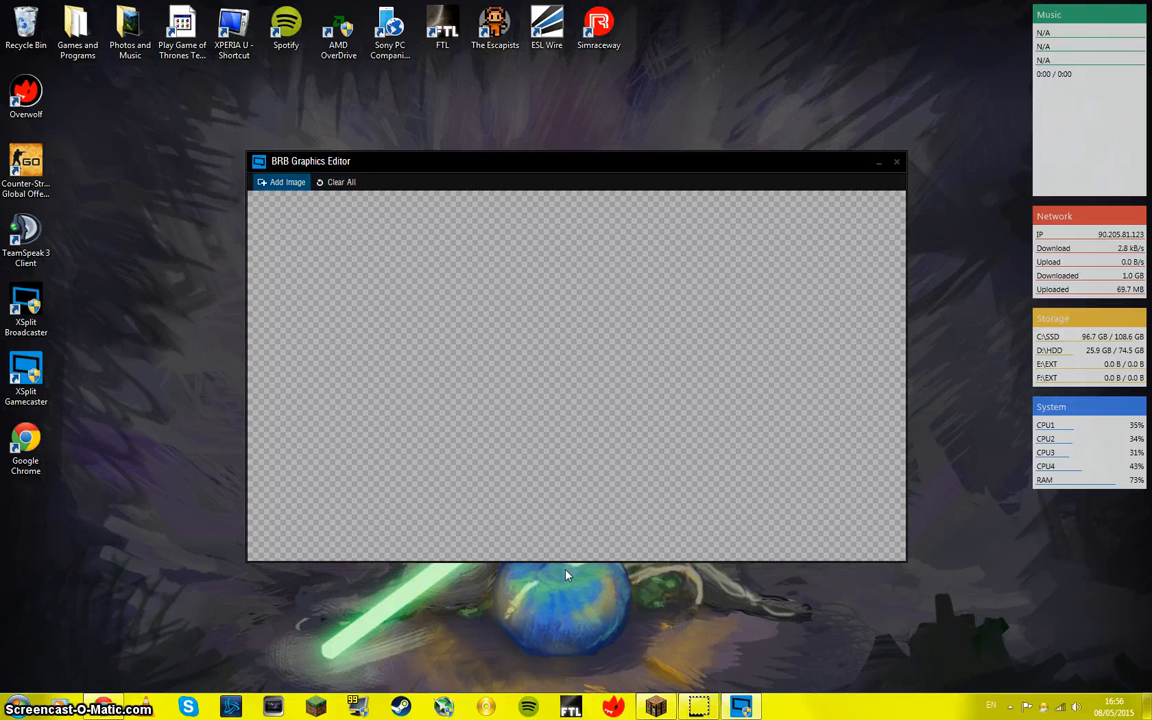
Step: Add the Chrysanthemum image from Sample Pictures to the empty BRB canvas
left_click(282, 182)
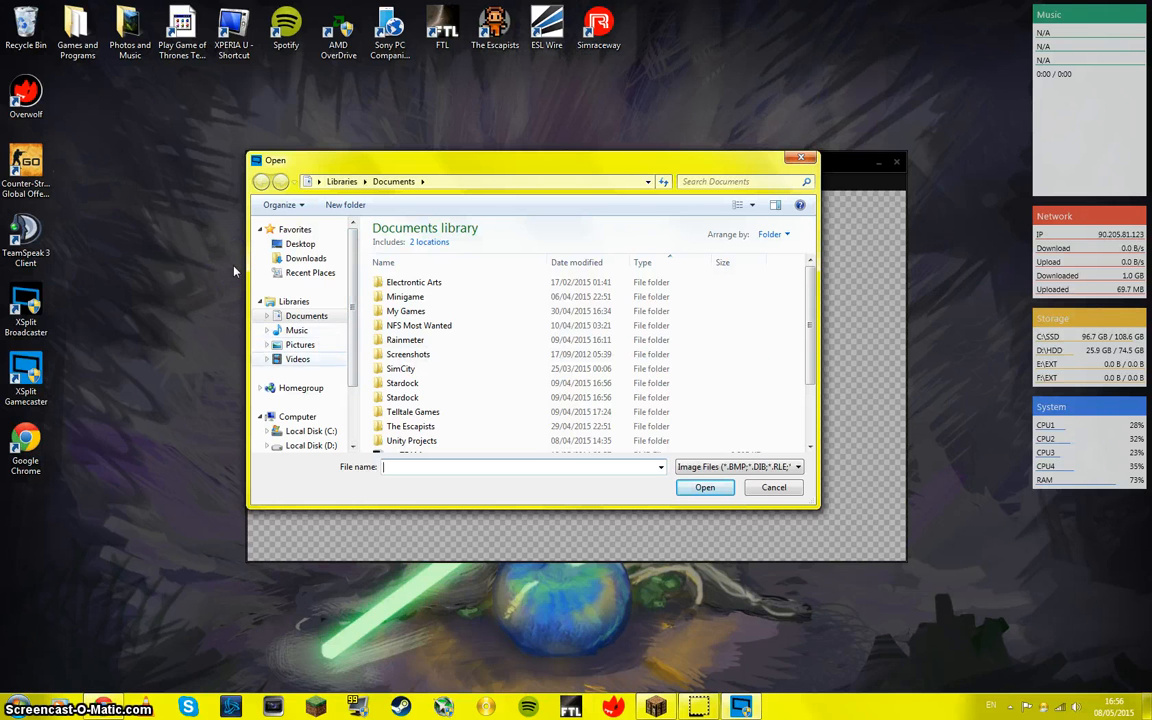
left_click(300, 345)
left_click(554, 298)
double_click(554, 298)
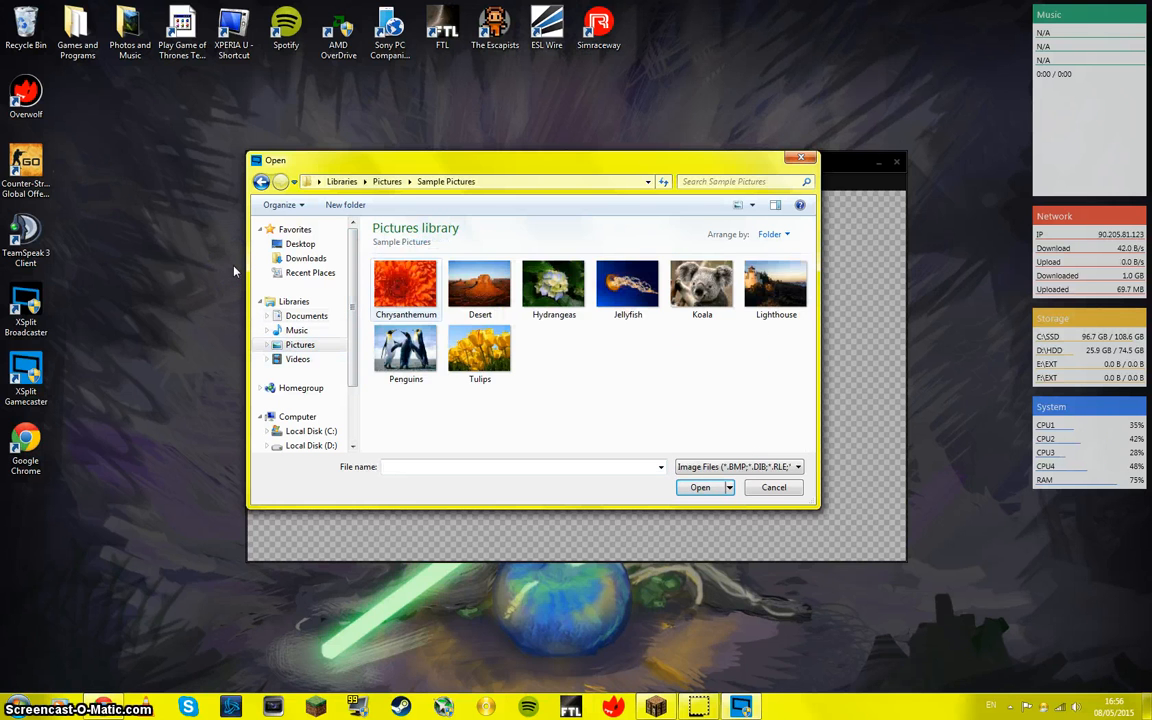
double_click(406, 278)
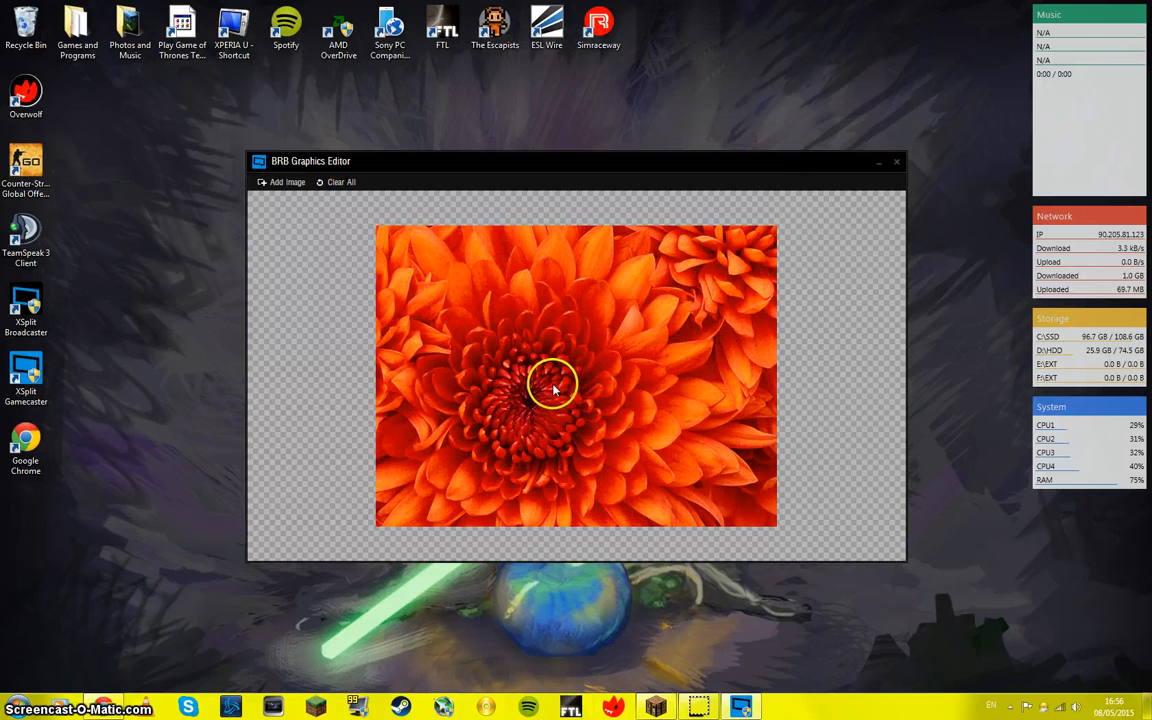
Step: Enlarge the Chrysanthemum image to the full height of the BRB canvas and move it to the middle
left_click_drag(548, 380, 357, 347)
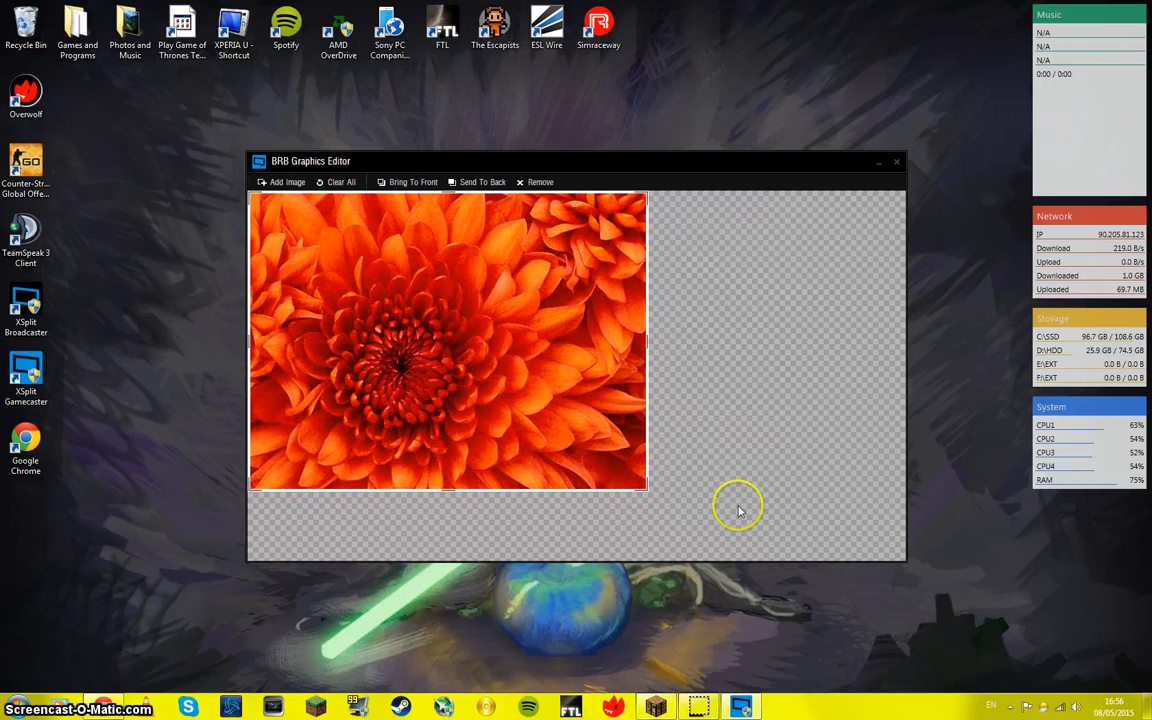
left_click_drag(924, 596, 816, 566)
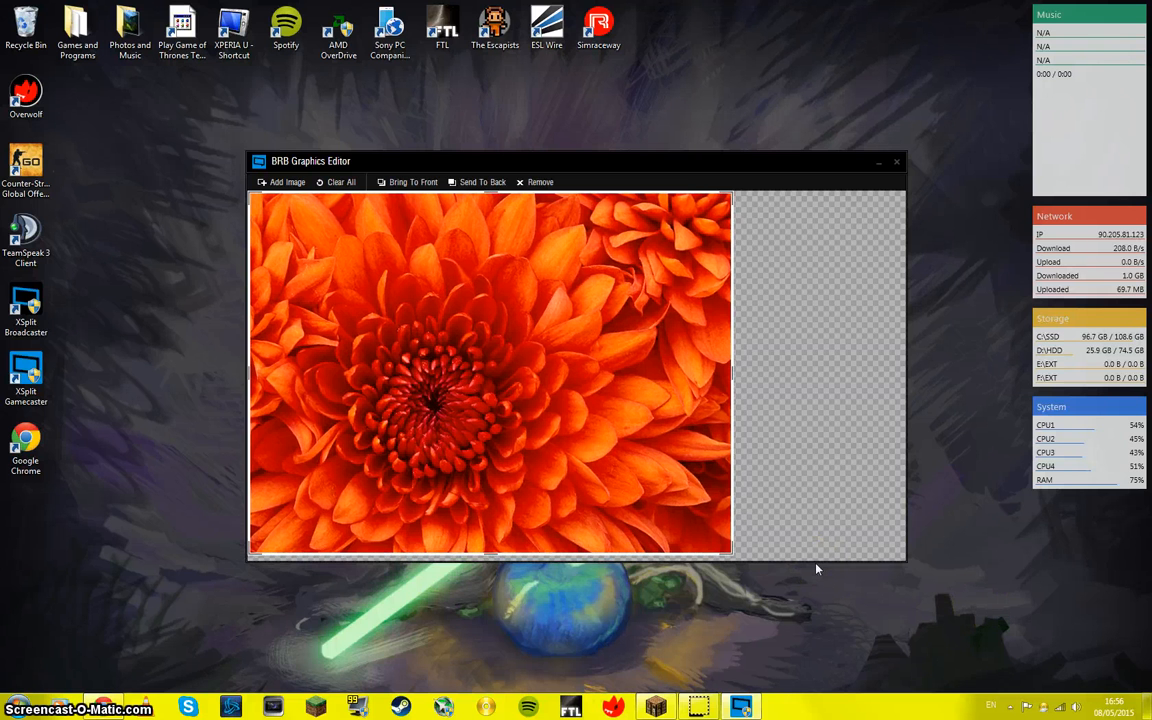
left_click(914, 379)
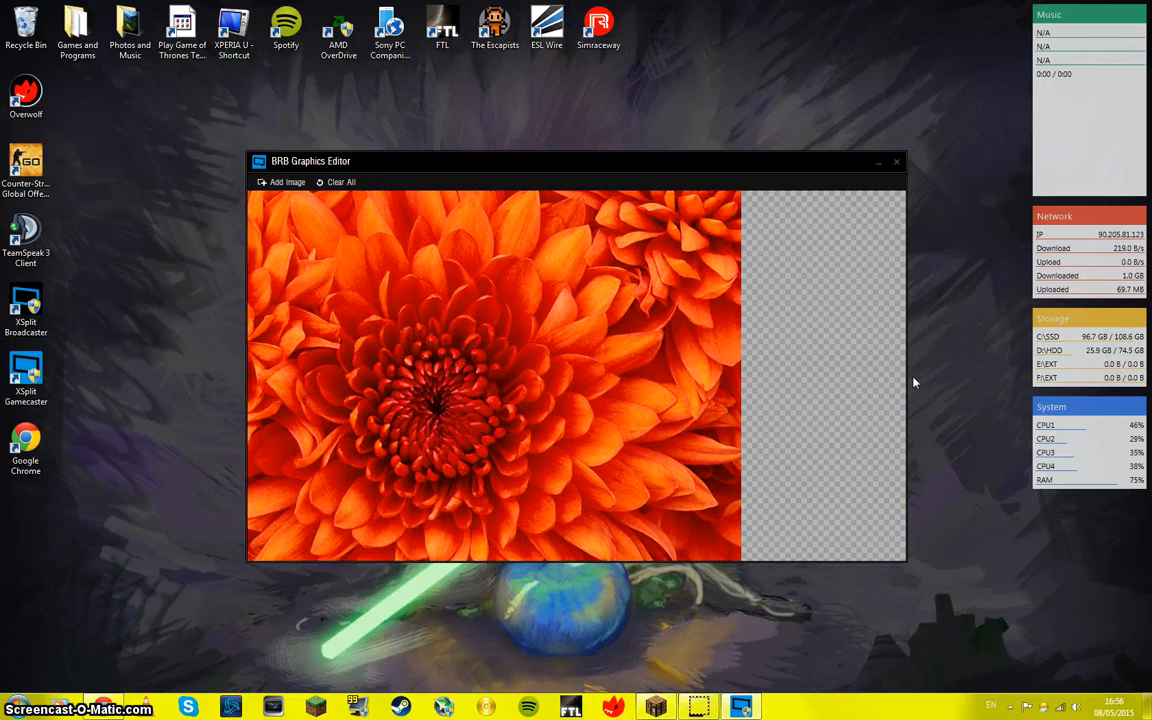
left_click_drag(494, 376, 610, 376)
Step: Clear the custom BRB graphics and close the editor, and turn Enable BRB Graphics off and back on
left_click(337, 182)
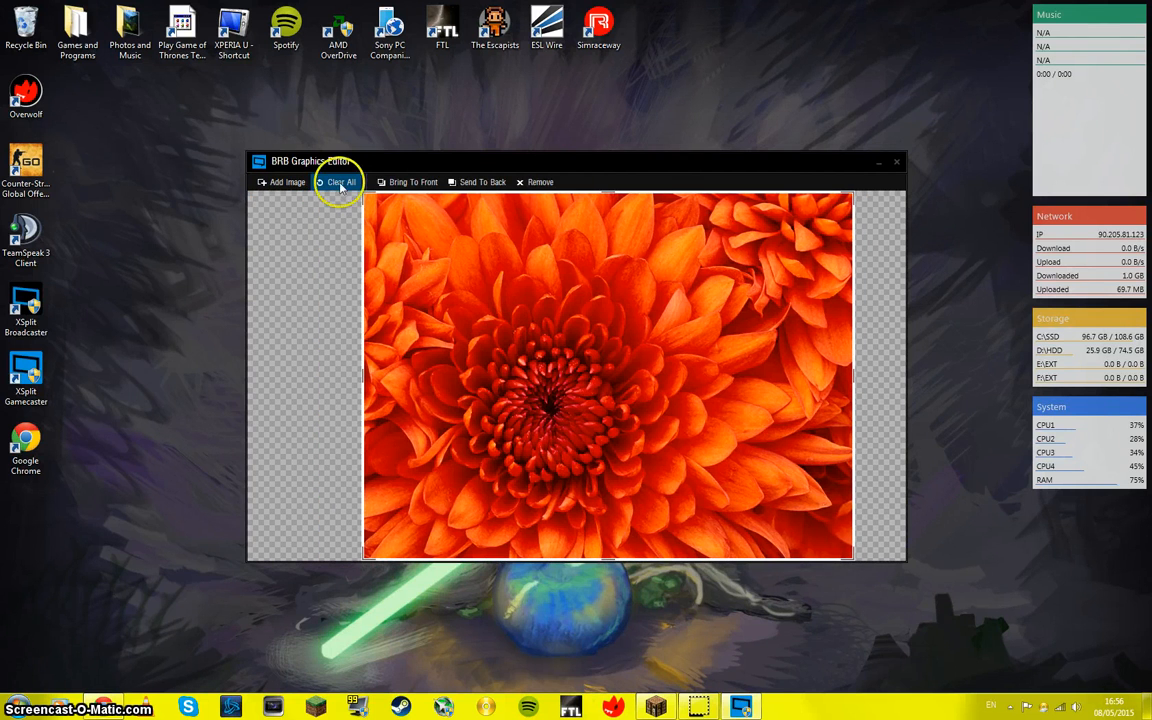
left_click(897, 162)
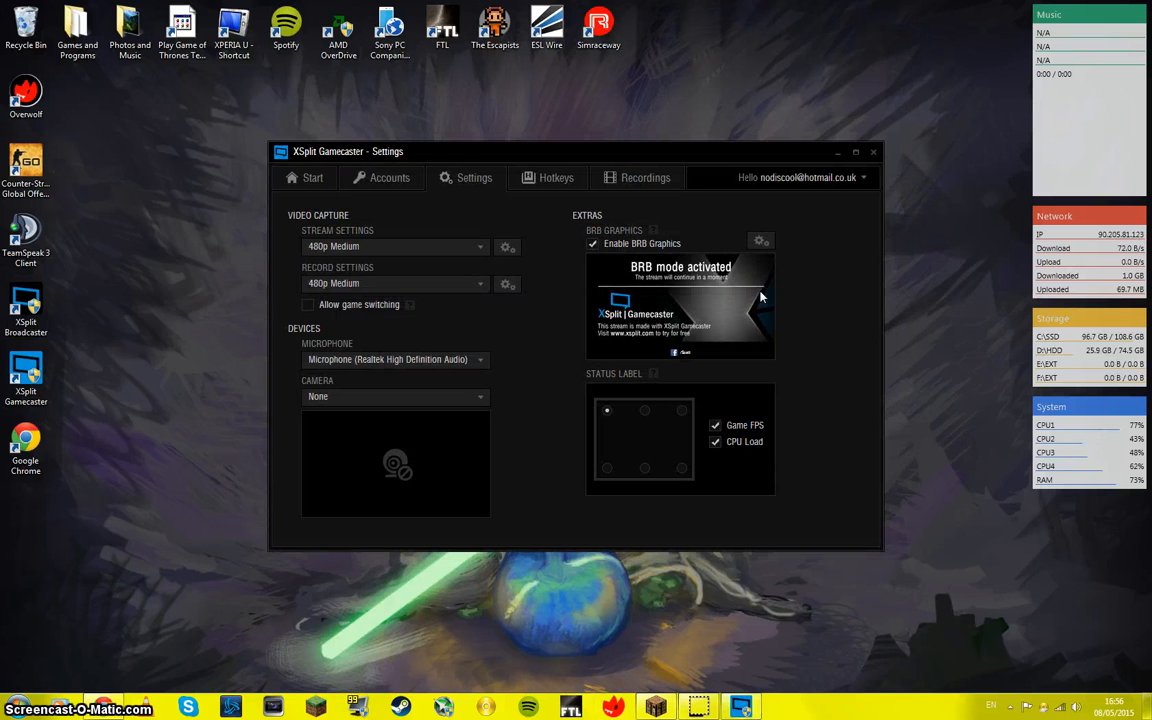
left_click(596, 252)
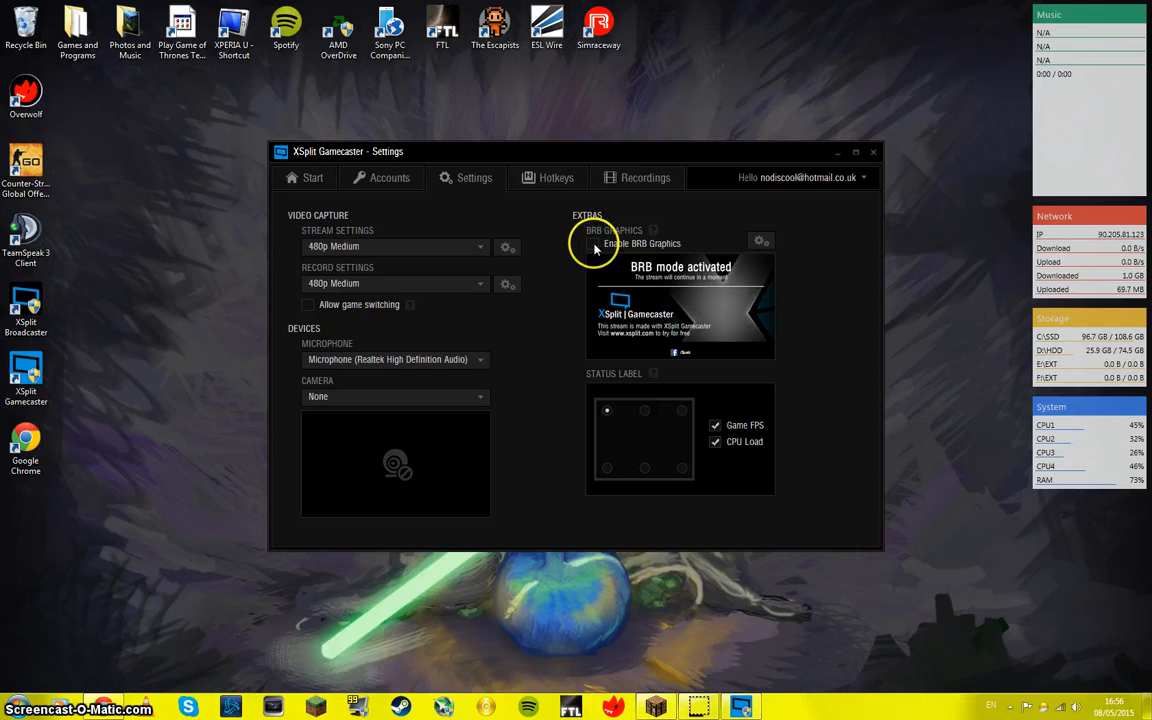
left_click(595, 252)
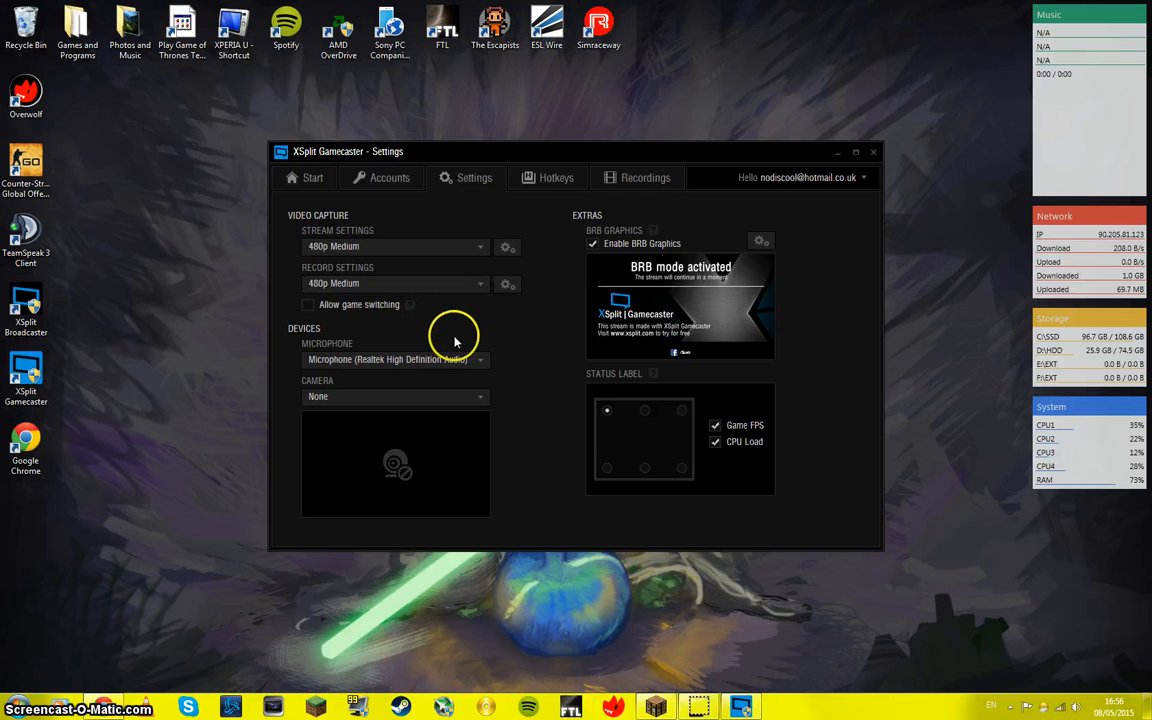
Step: Switch to Minecraft to check the Gamecaster overlay, and return to XSplit Gamecaster to open the accounts page
left_click(658, 708)
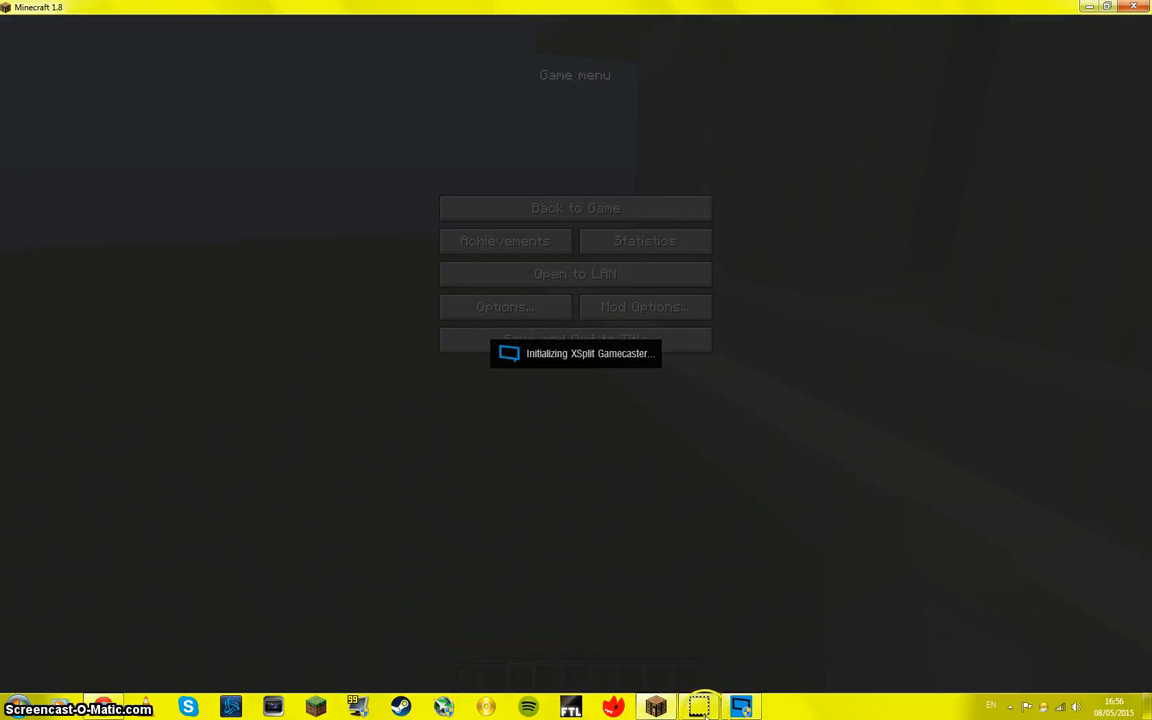
left_click(746, 708)
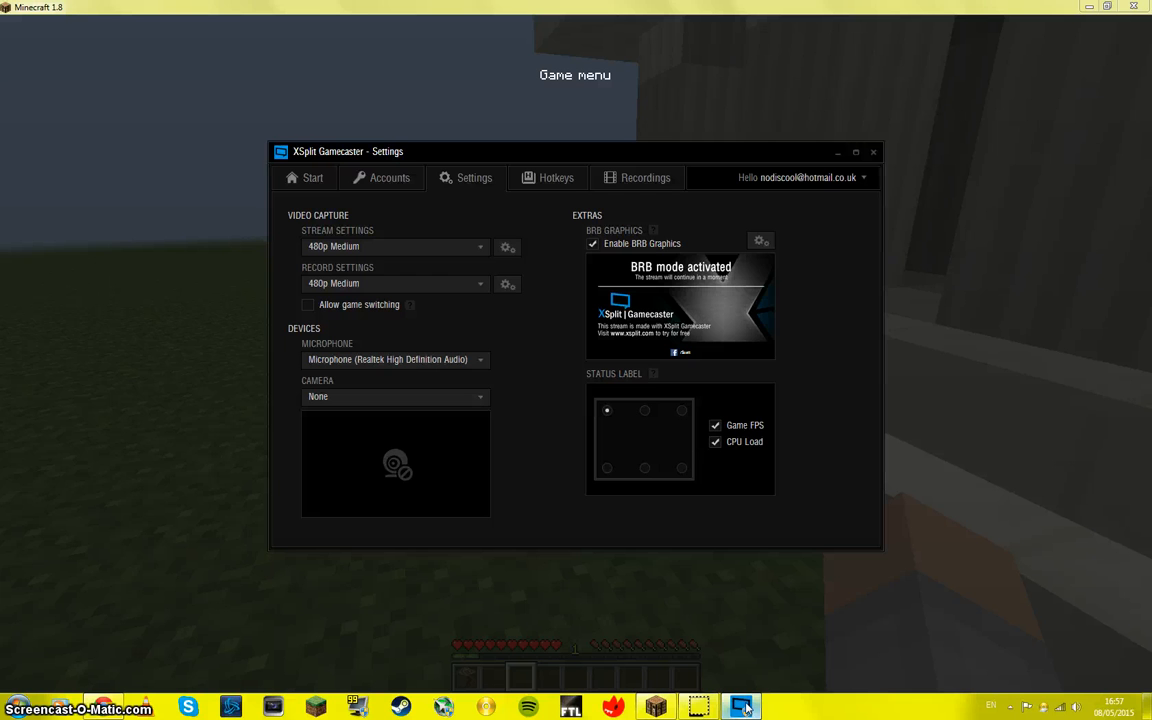
left_click(385, 177)
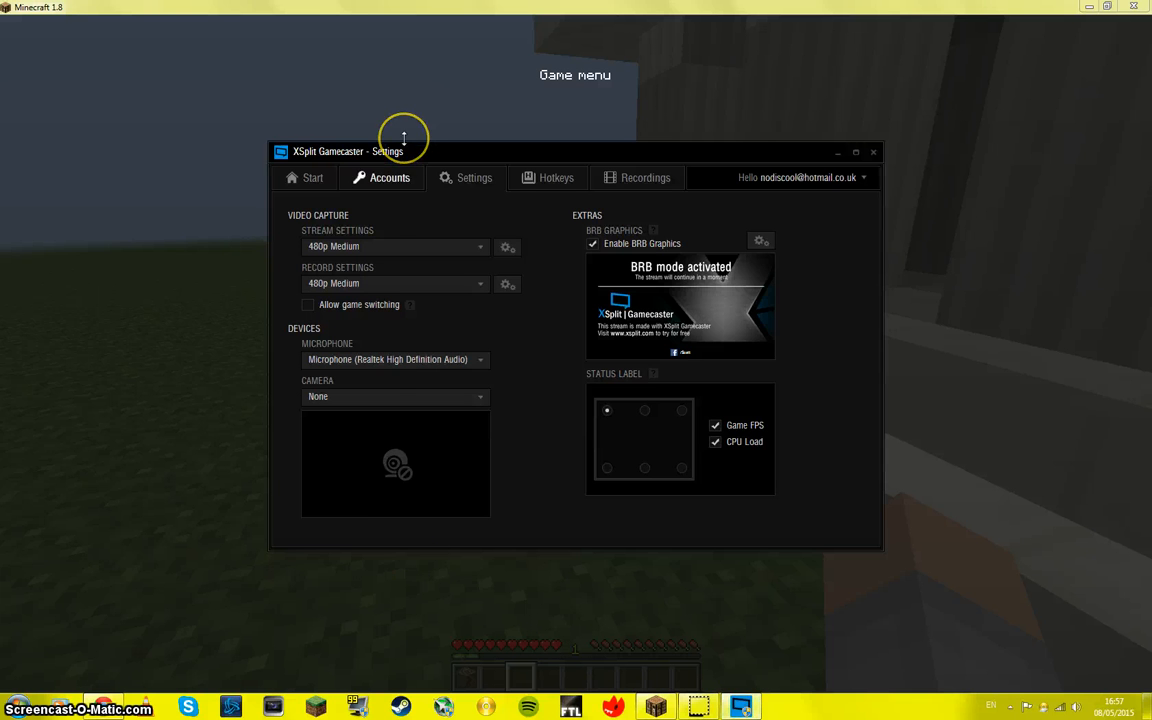